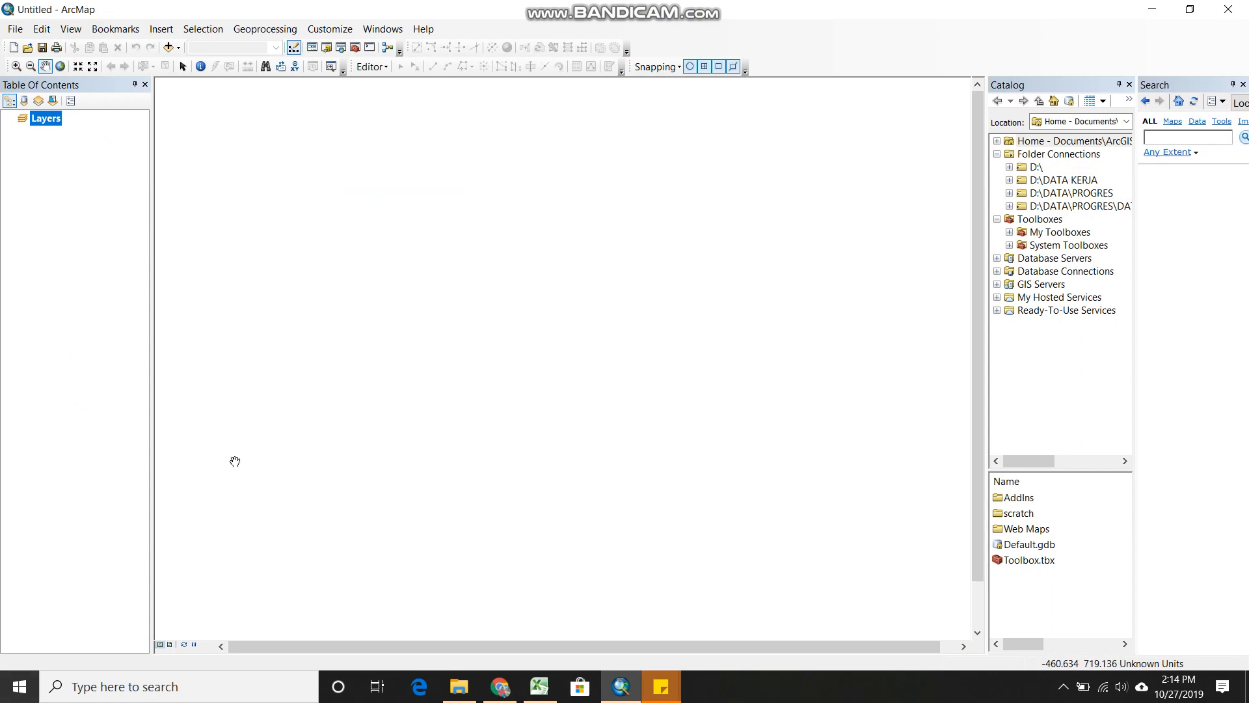
# Add the table DATA LAKA ACEH 1-1-2018 SD 31-12-2018.csv from the D:\NAD folder to the map
pyautogui.click(1009, 168)
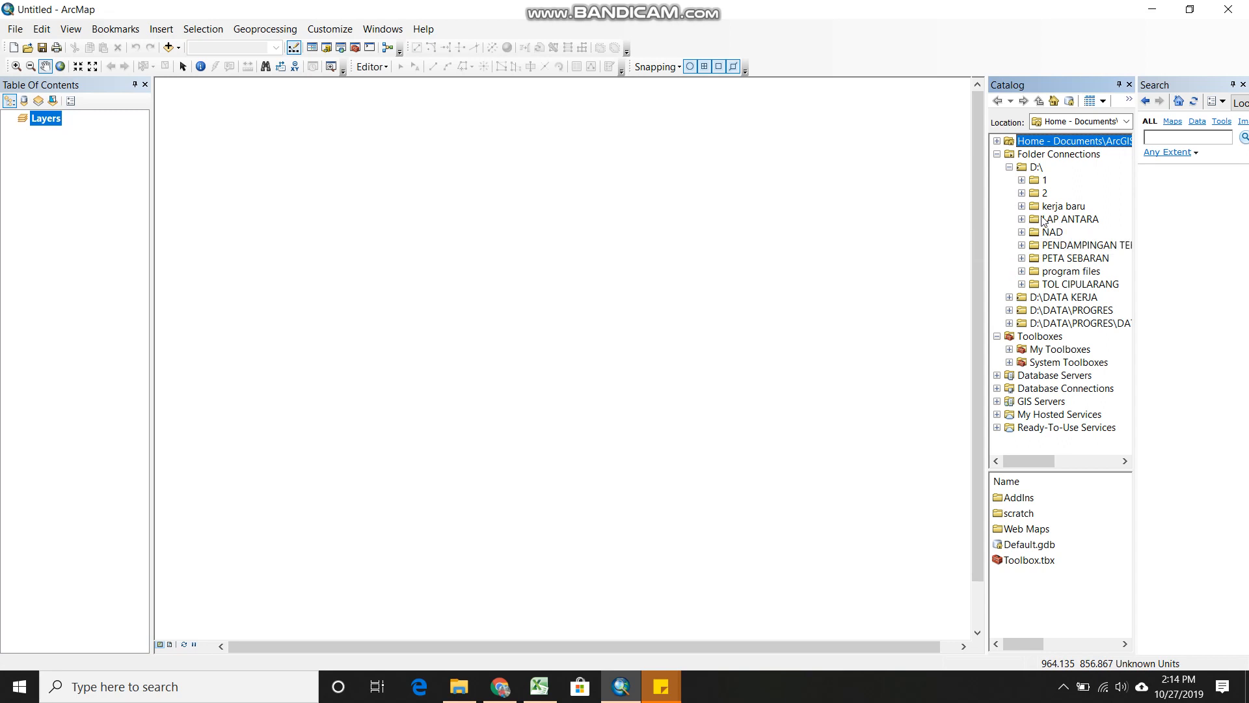
pyautogui.click(1022, 231)
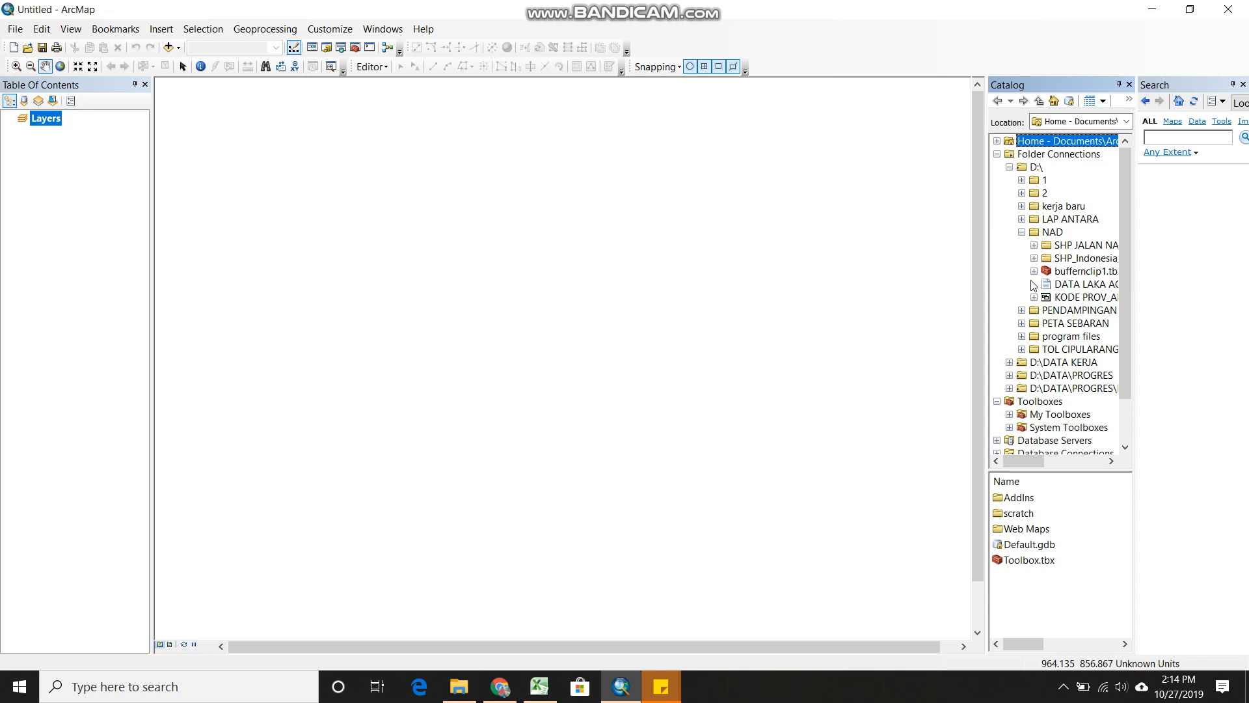
pyautogui.moveTo(1039, 464); pyautogui.dragTo(1053, 466)
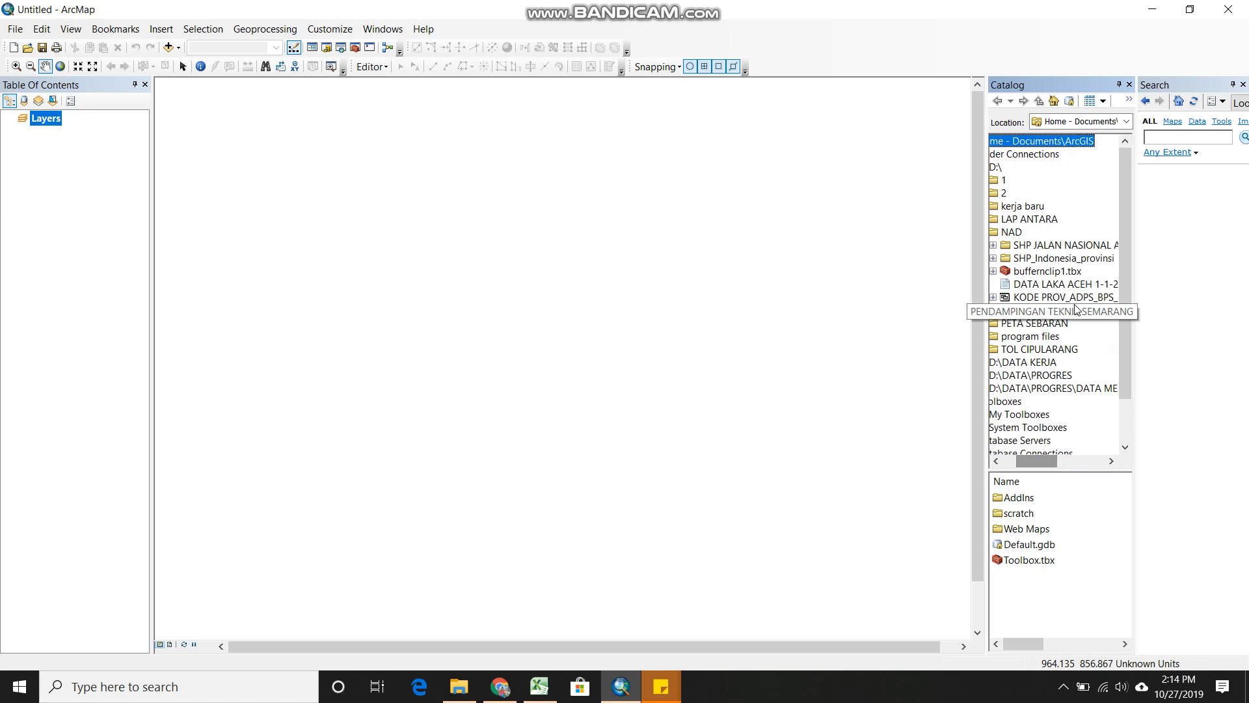
pyautogui.click(1020, 287)
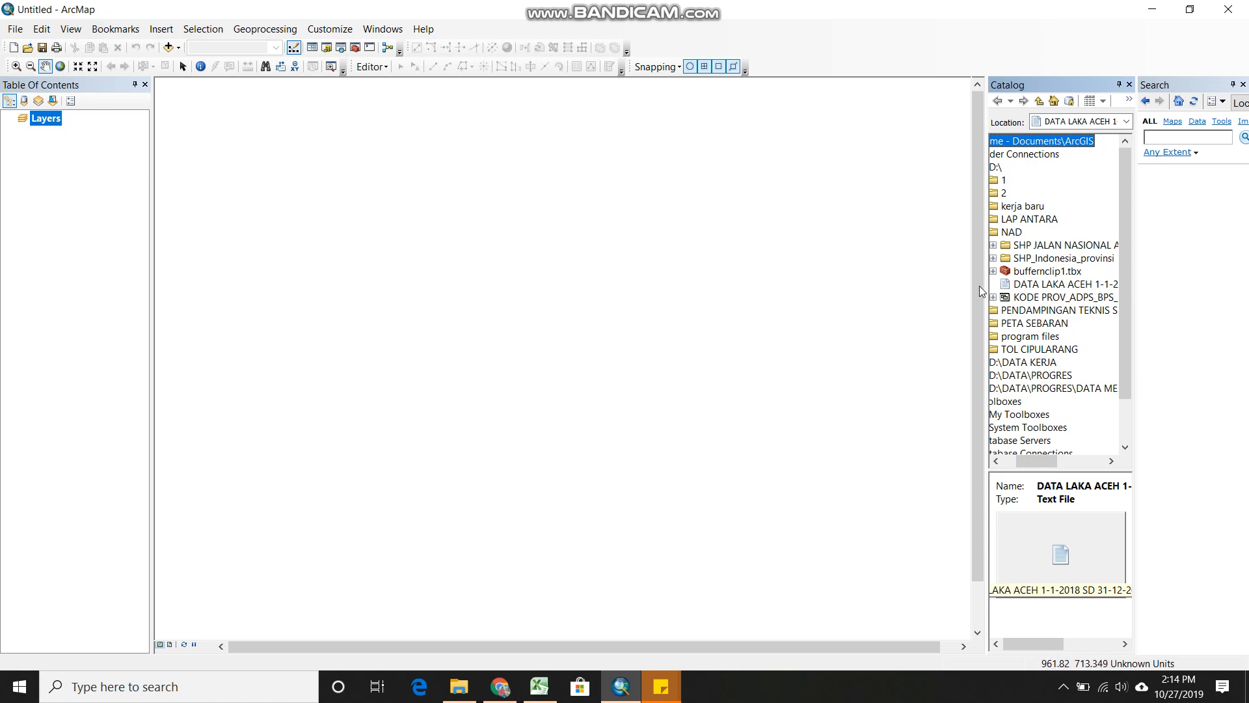
pyautogui.moveTo(1035, 285); pyautogui.dragTo(349, 296)
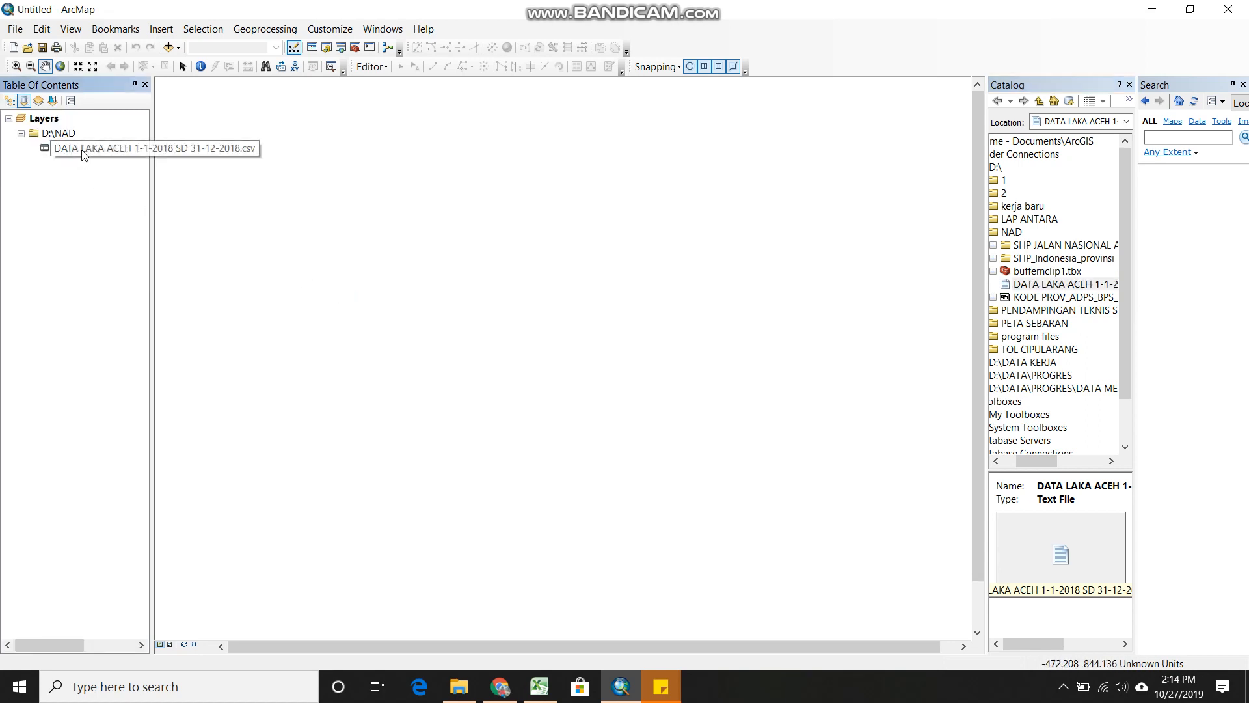
# Set up Display XY Data for the accident table with Koordinat GPS - Bujur as X field and Koordinat GPS - Lintang as Y field
pyautogui.rightClick(80, 147)
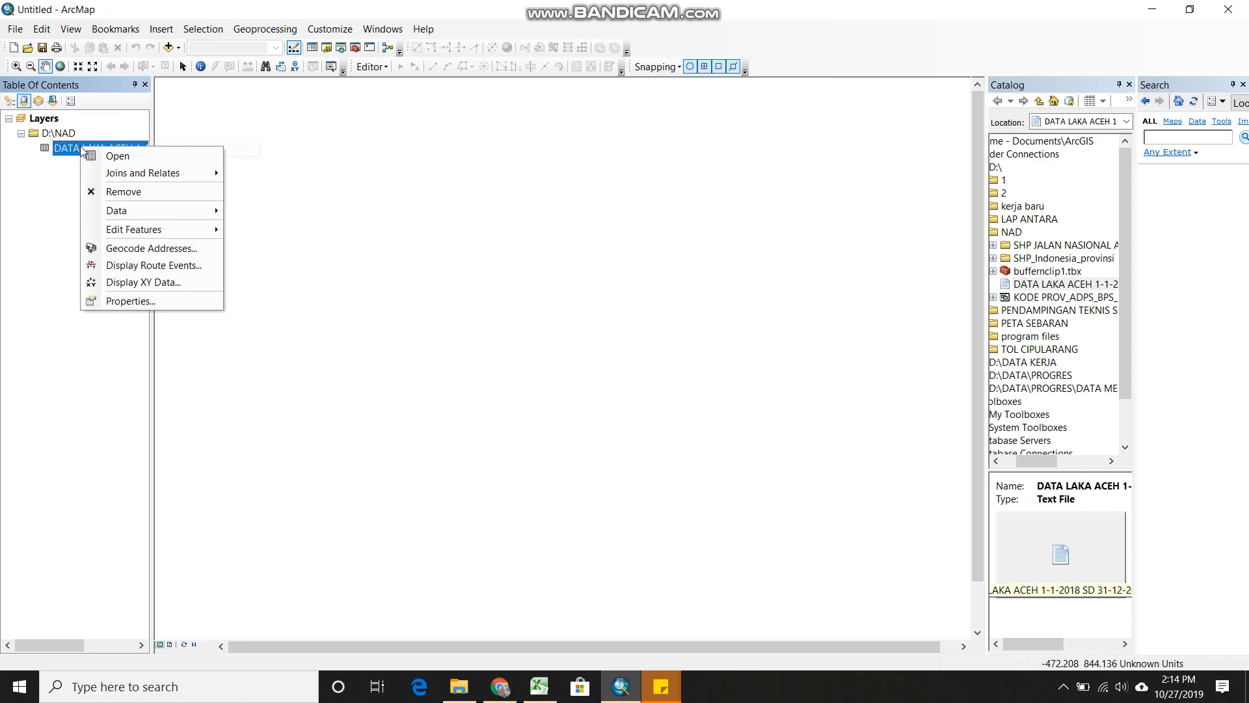
pyautogui.click(133, 283)
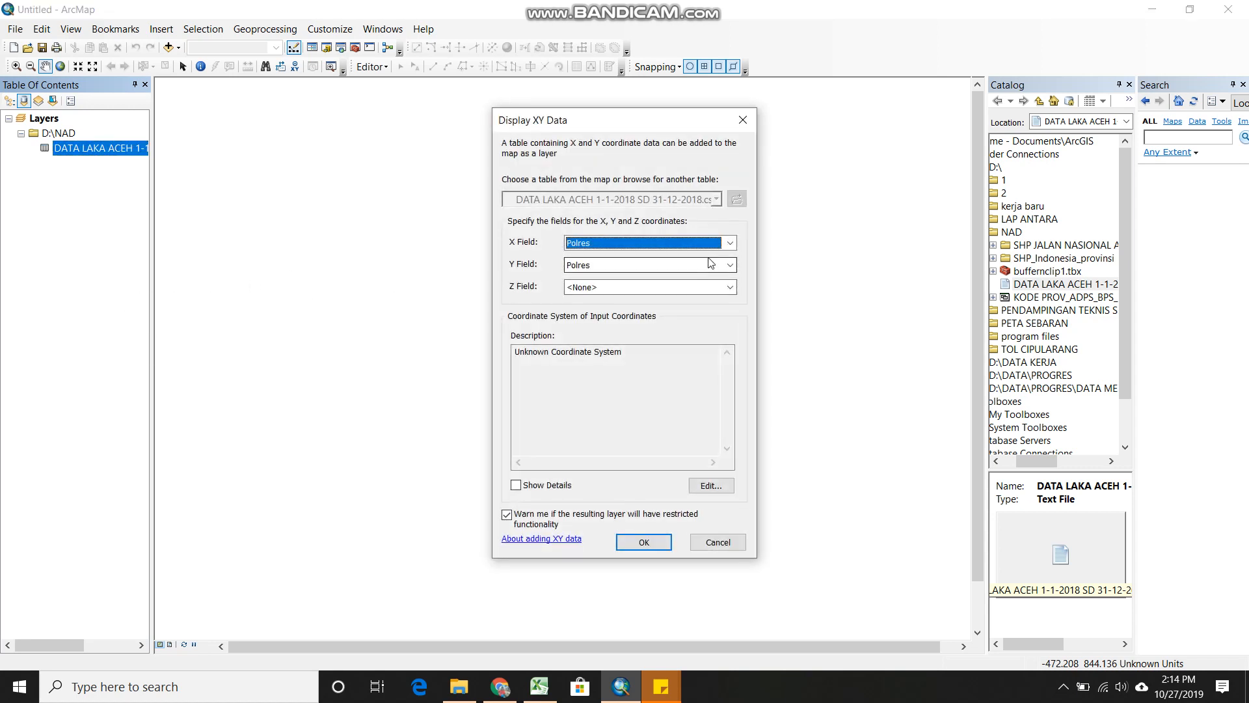
pyautogui.click(731, 243)
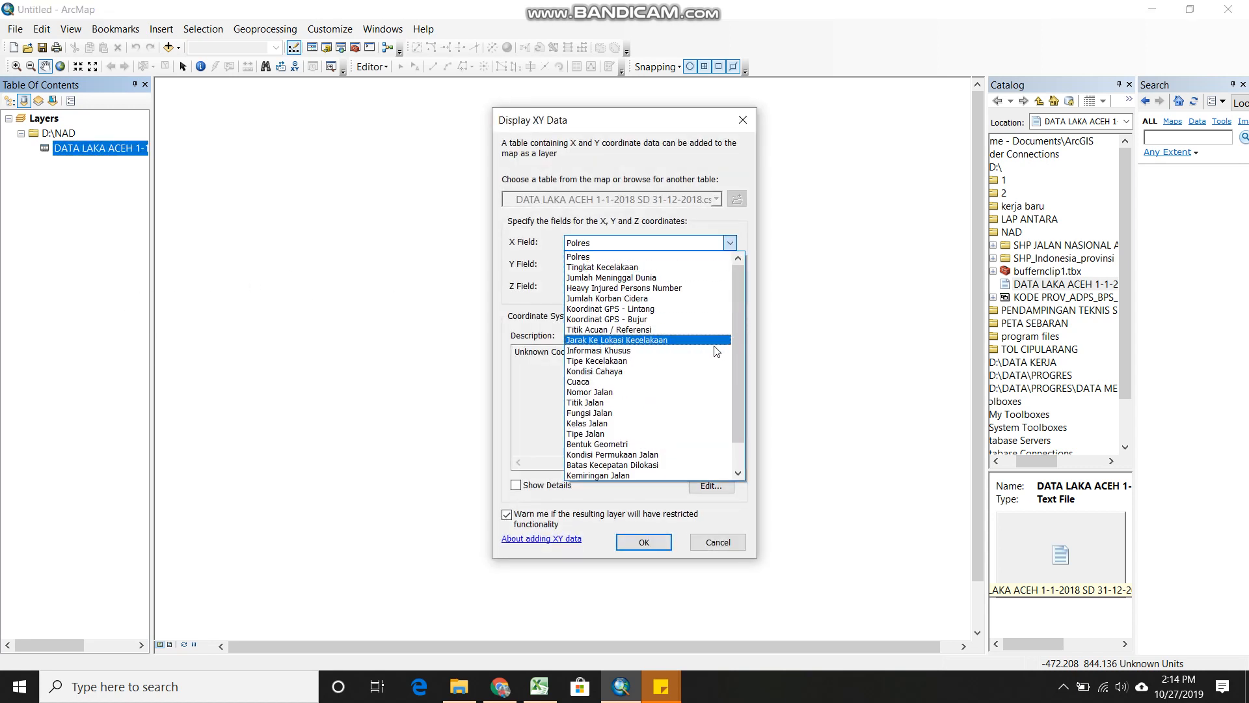
pyautogui.click(705, 320)
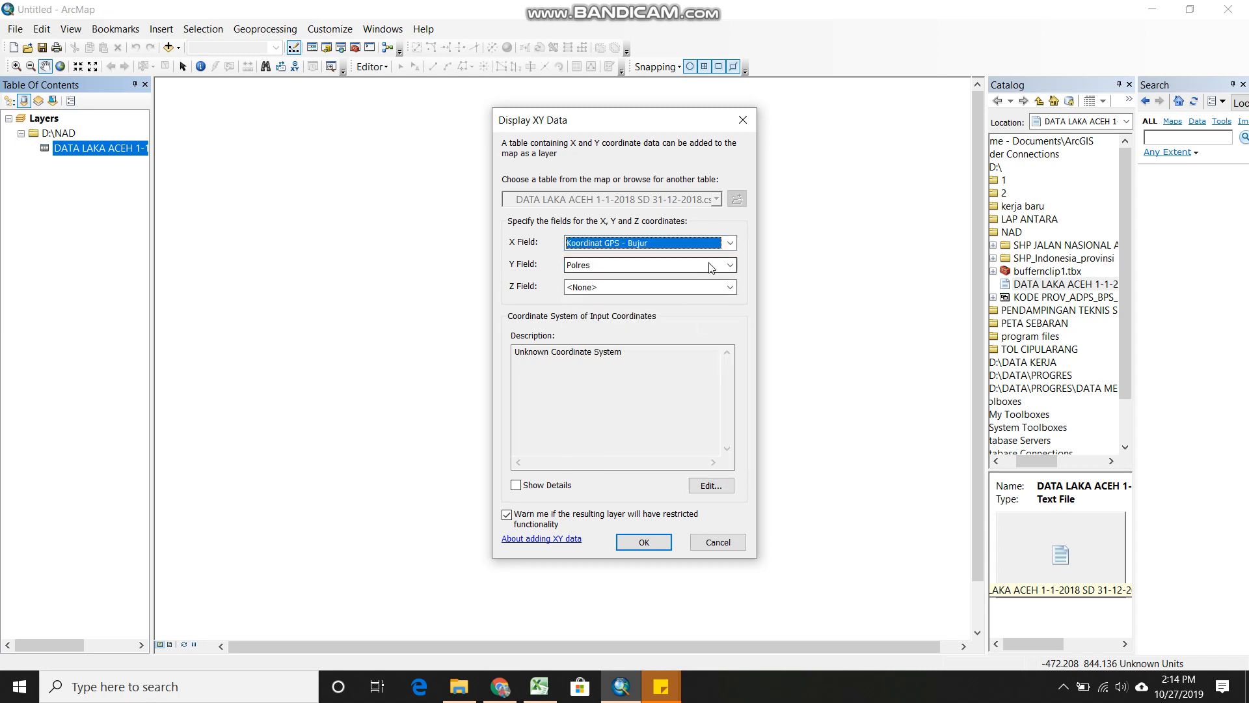
pyautogui.click(730, 265)
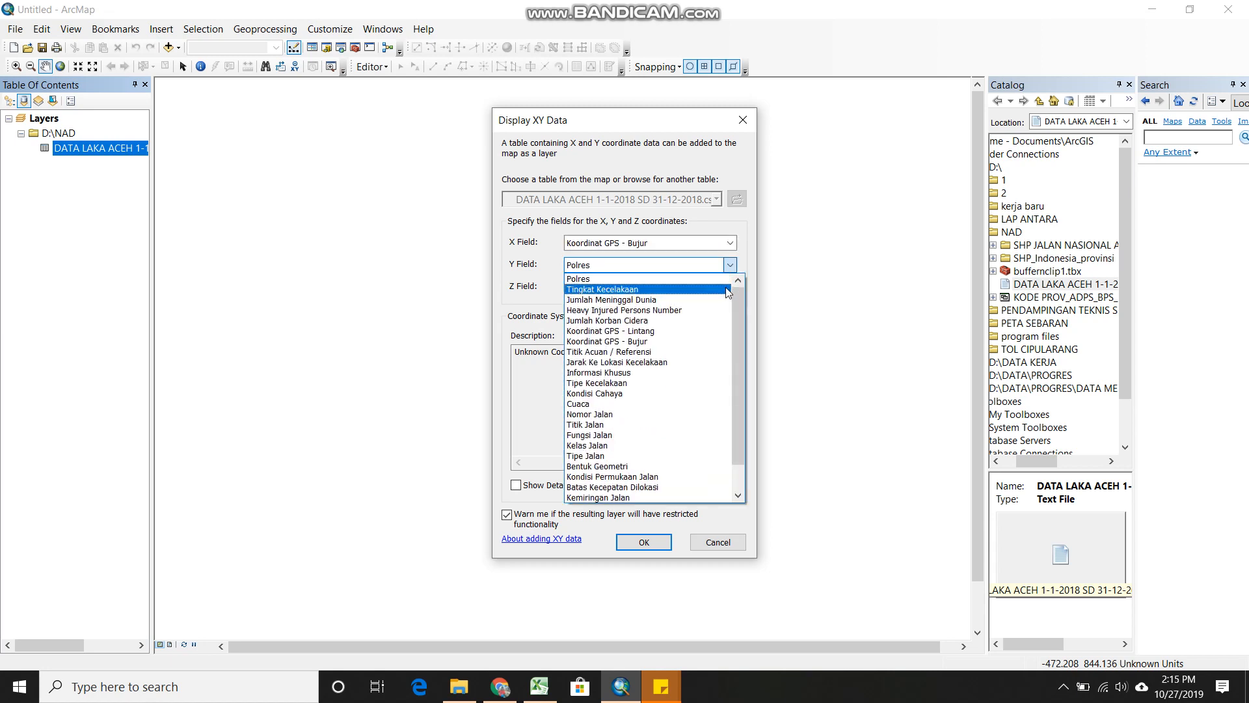
pyautogui.click(715, 331)
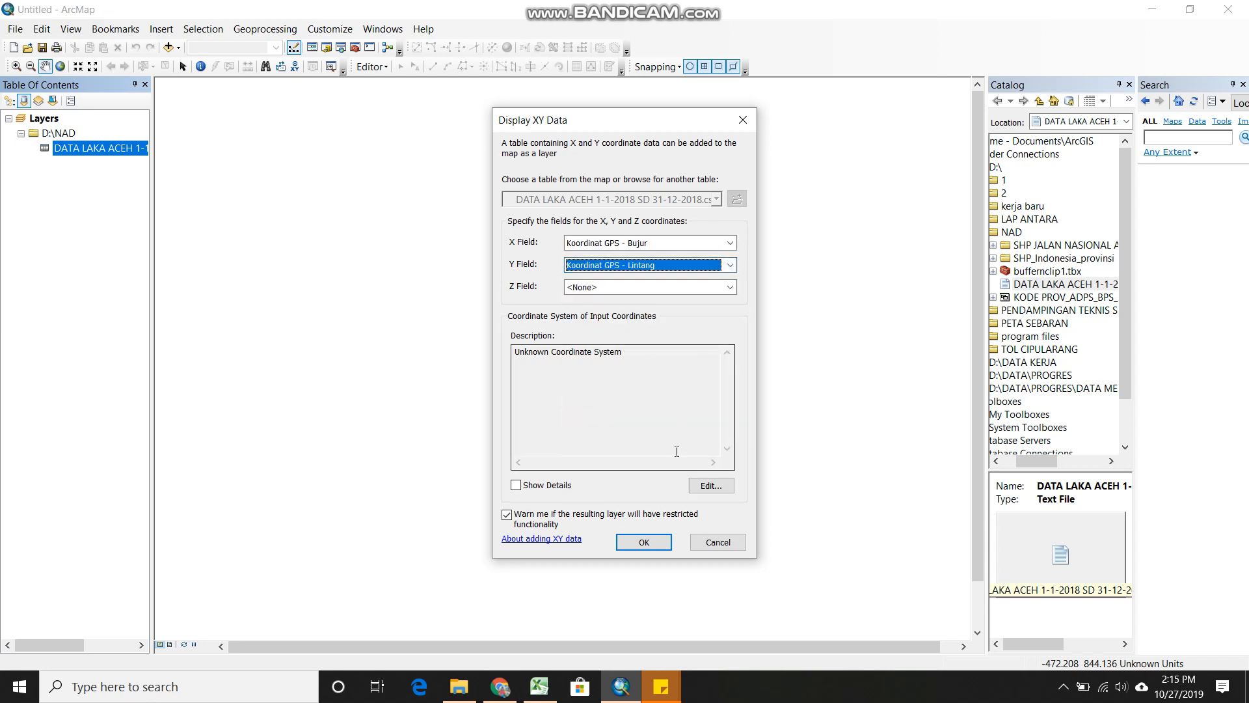
# Assign the geographic coordinate system WGS 1984 to the input coordinates and create the XY point layer
pyautogui.click(709, 487)
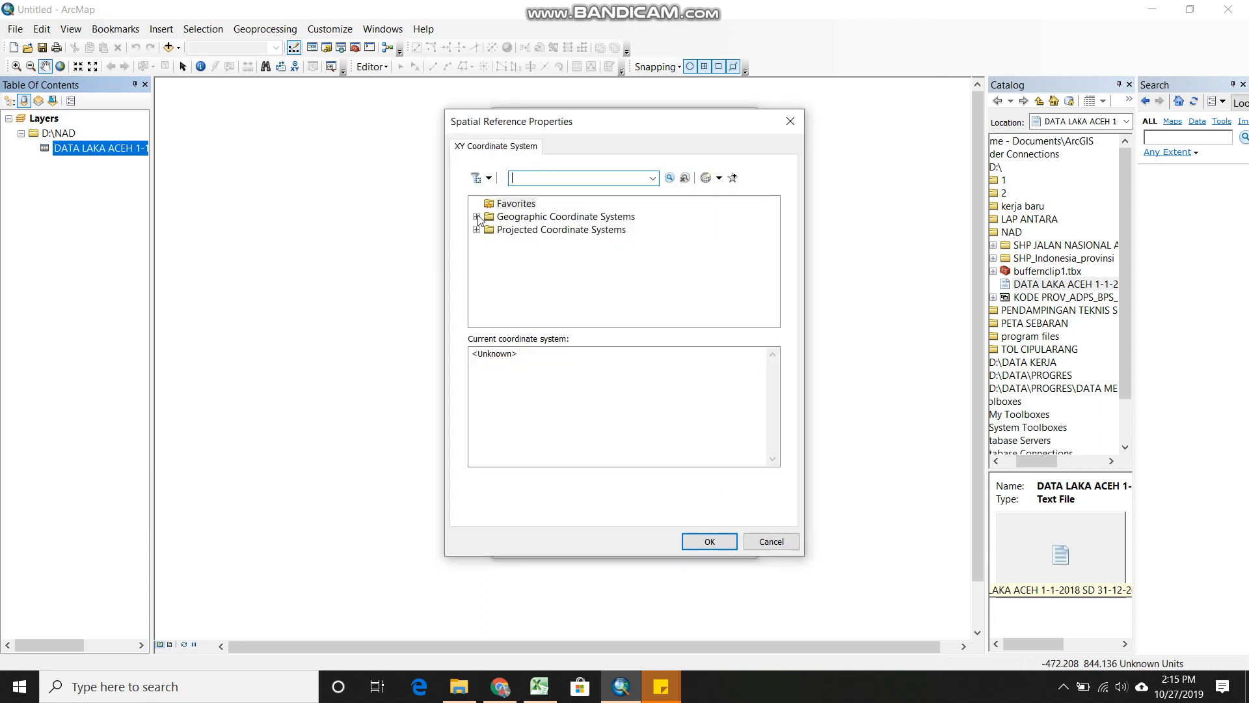
pyautogui.click(477, 217)
pyautogui.scroll(-3, 585, 282)
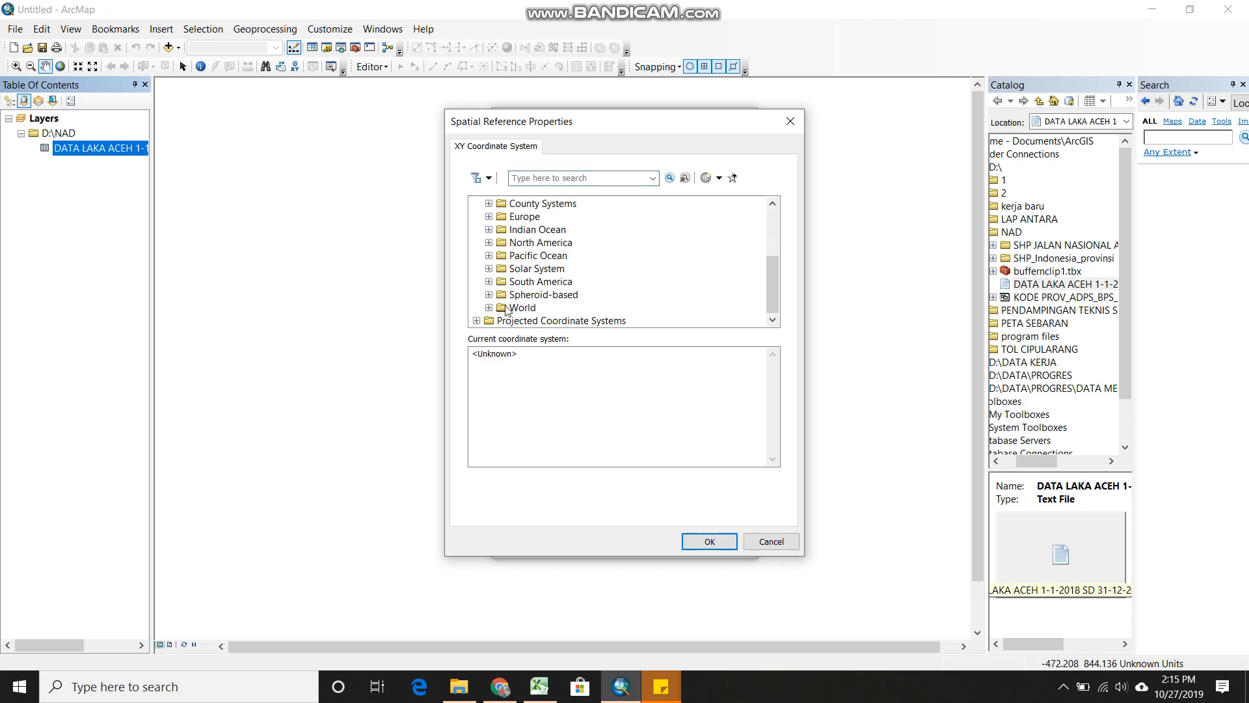
pyautogui.click(488, 308)
pyautogui.scroll(-3, 616, 281)
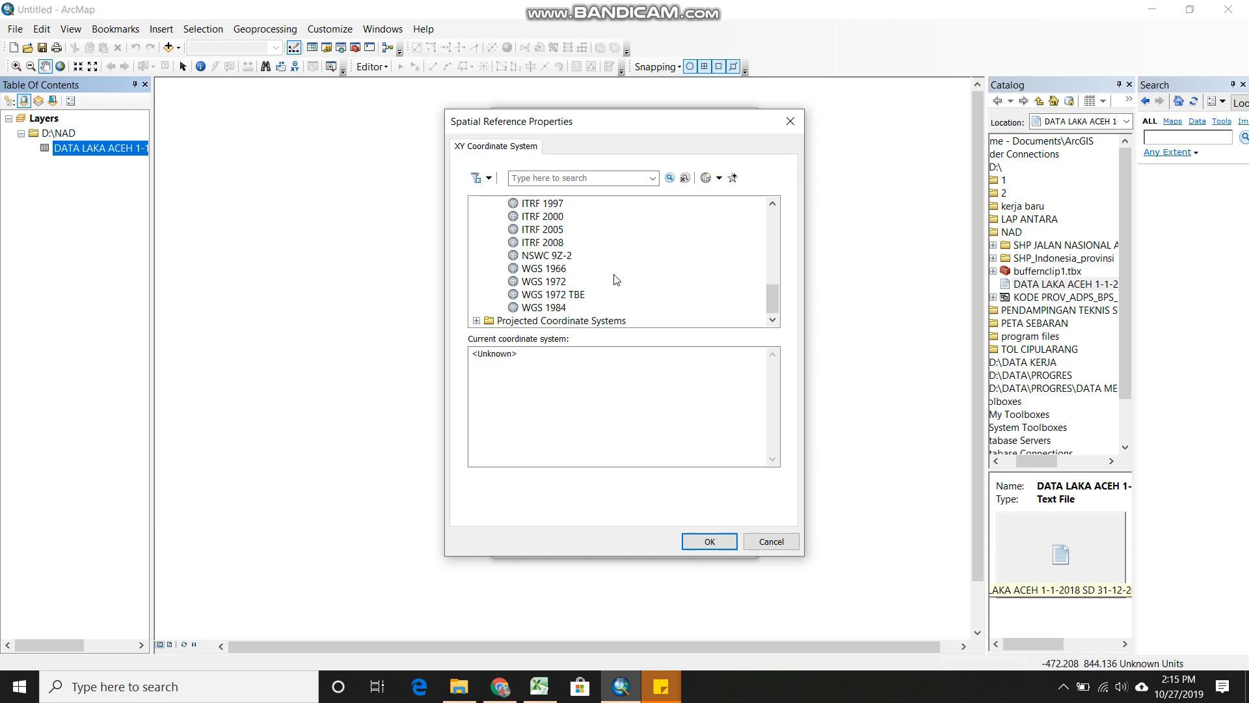
pyautogui.click(547, 308)
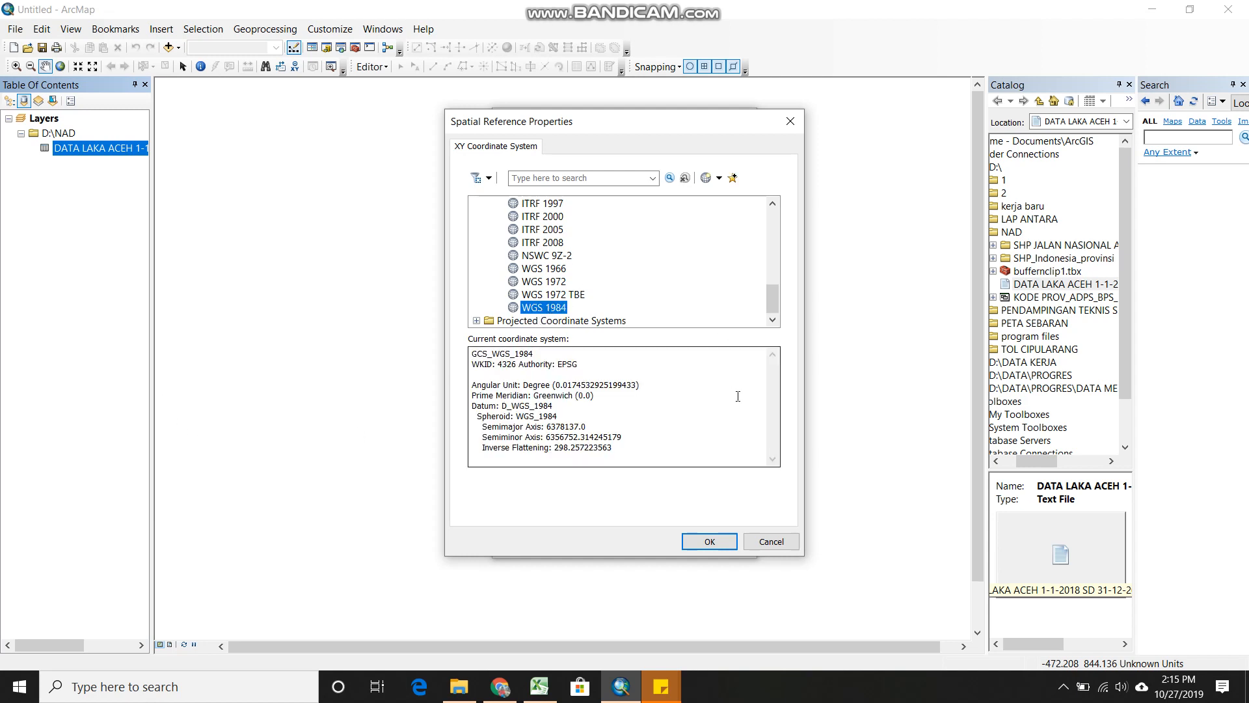
pyautogui.click(716, 540)
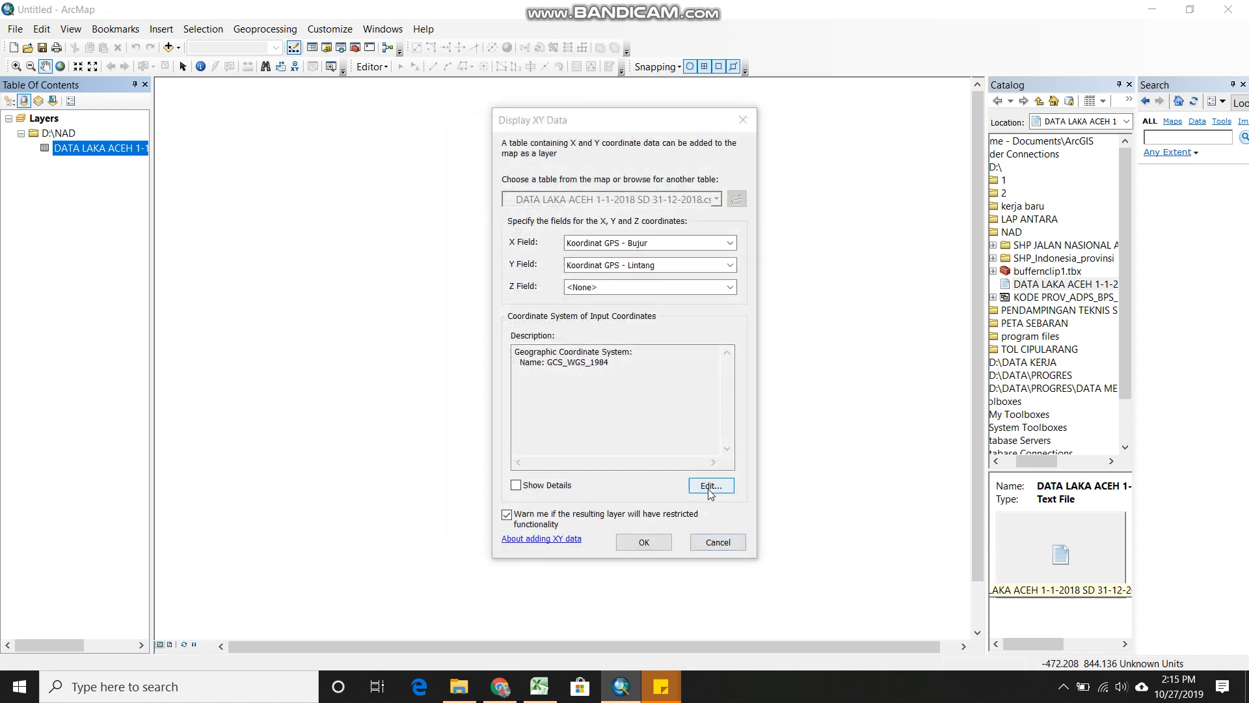
pyautogui.click(643, 545)
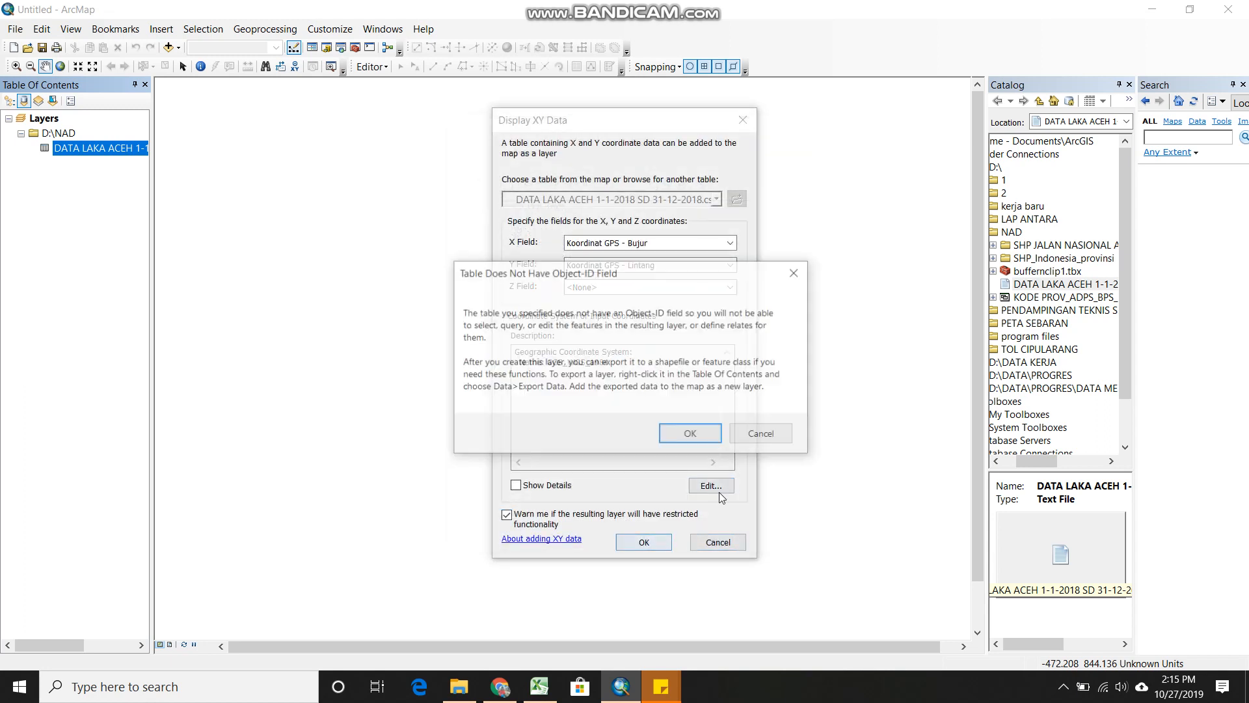
pyautogui.click(693, 435)
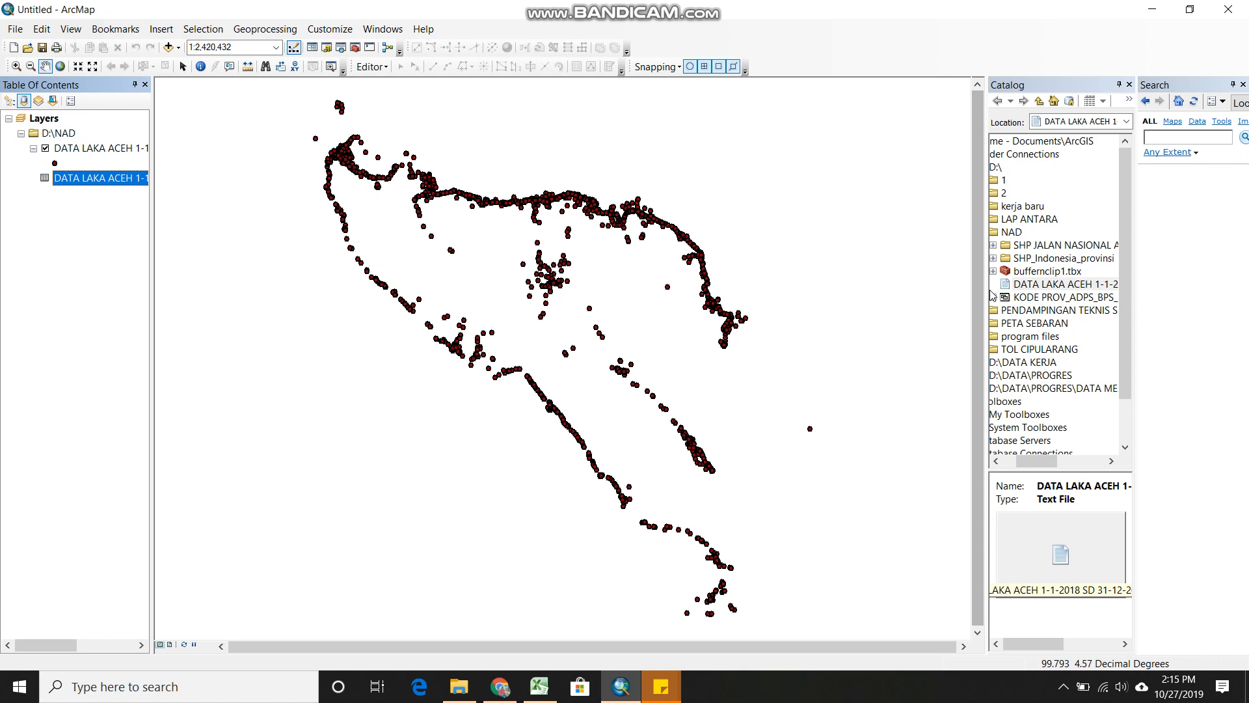
# Add the national road shapefile Jalnas Seamless_Kd_Prov__01.shp from the SHP JALAN NASIONAL folder in NAD to the map
pyautogui.moveTo(987, 290); pyautogui.dragTo(977, 290)
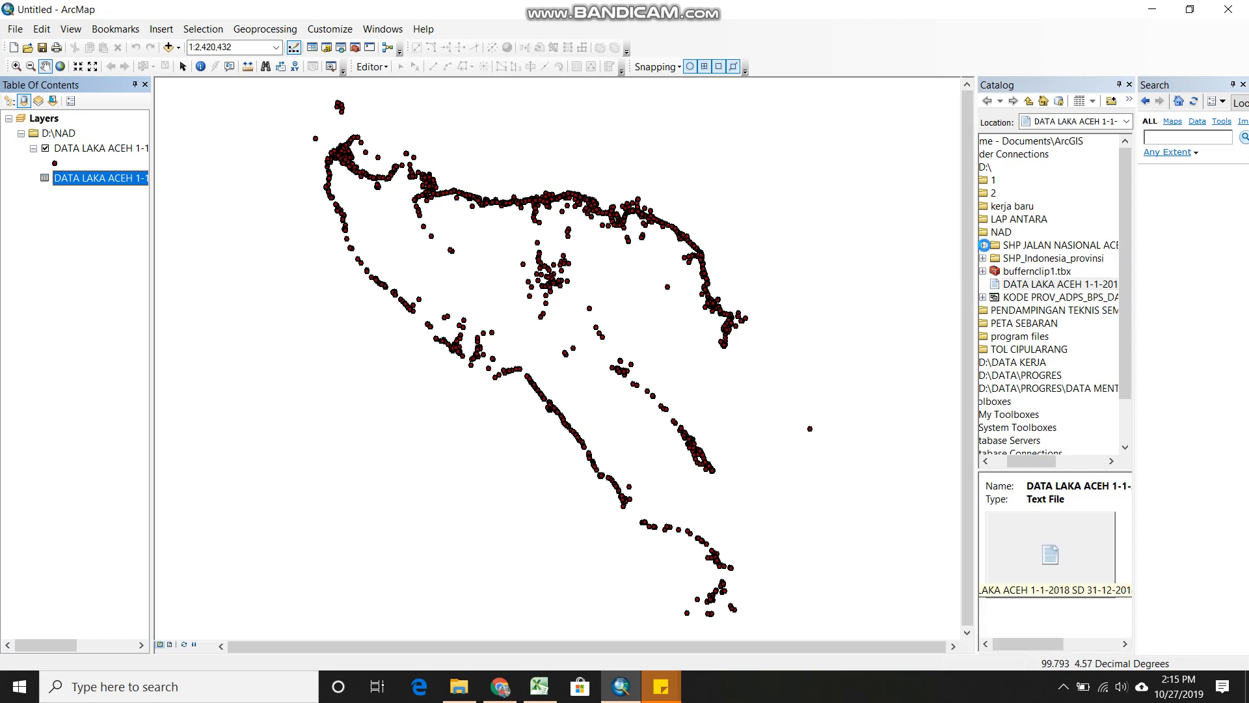
pyautogui.click(983, 246)
pyautogui.moveTo(1027, 302); pyautogui.dragTo(738, 313)
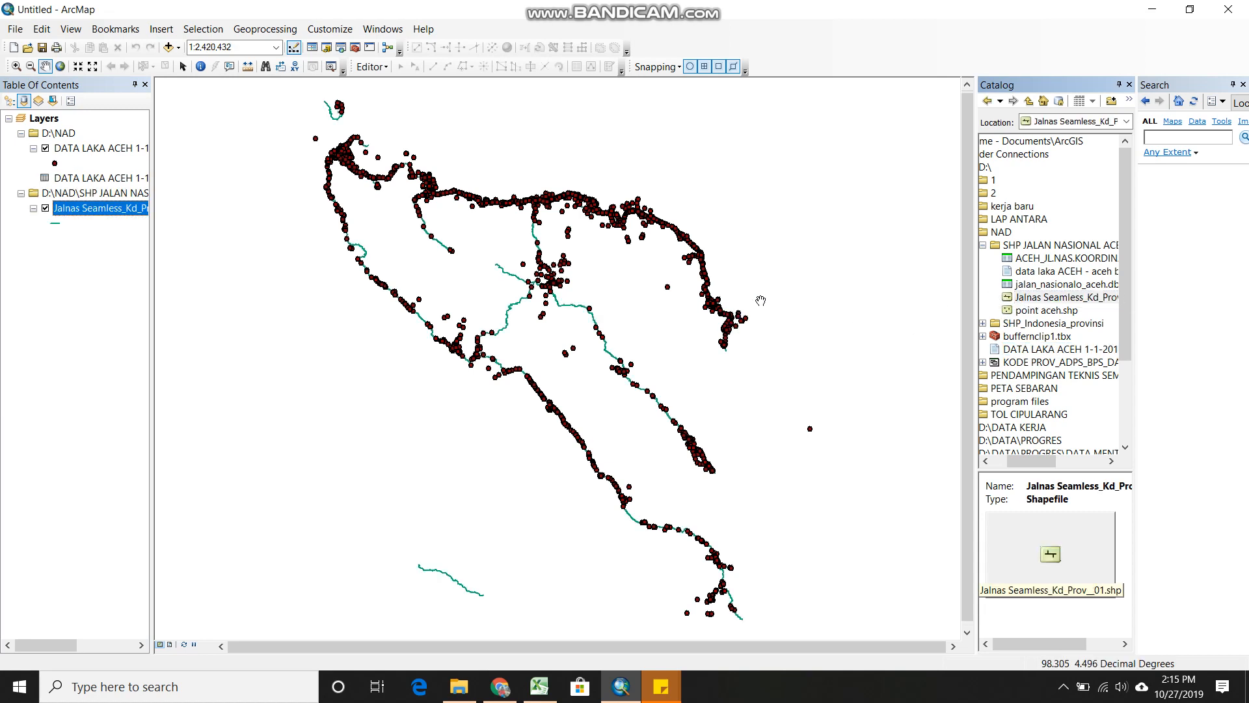
# Apply the Highway Ramp line symbol to the Jalnas Seamless road layer
pyautogui.click(56, 225)
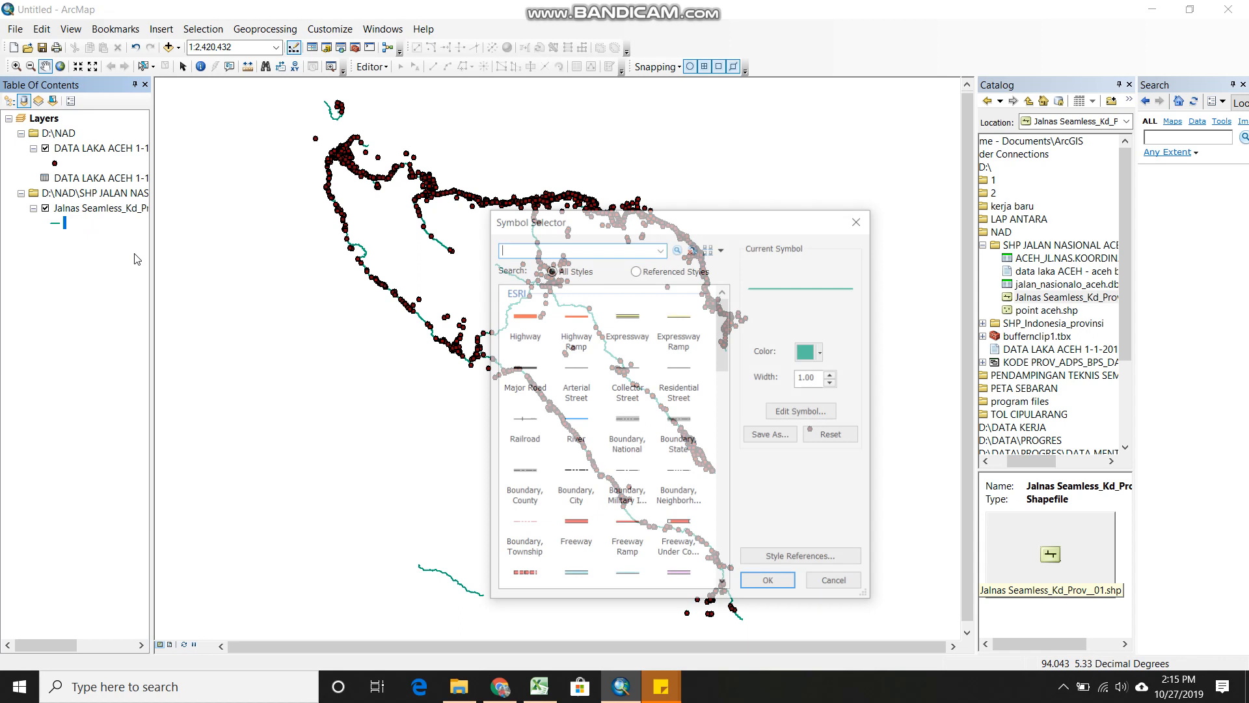
pyautogui.click(581, 325)
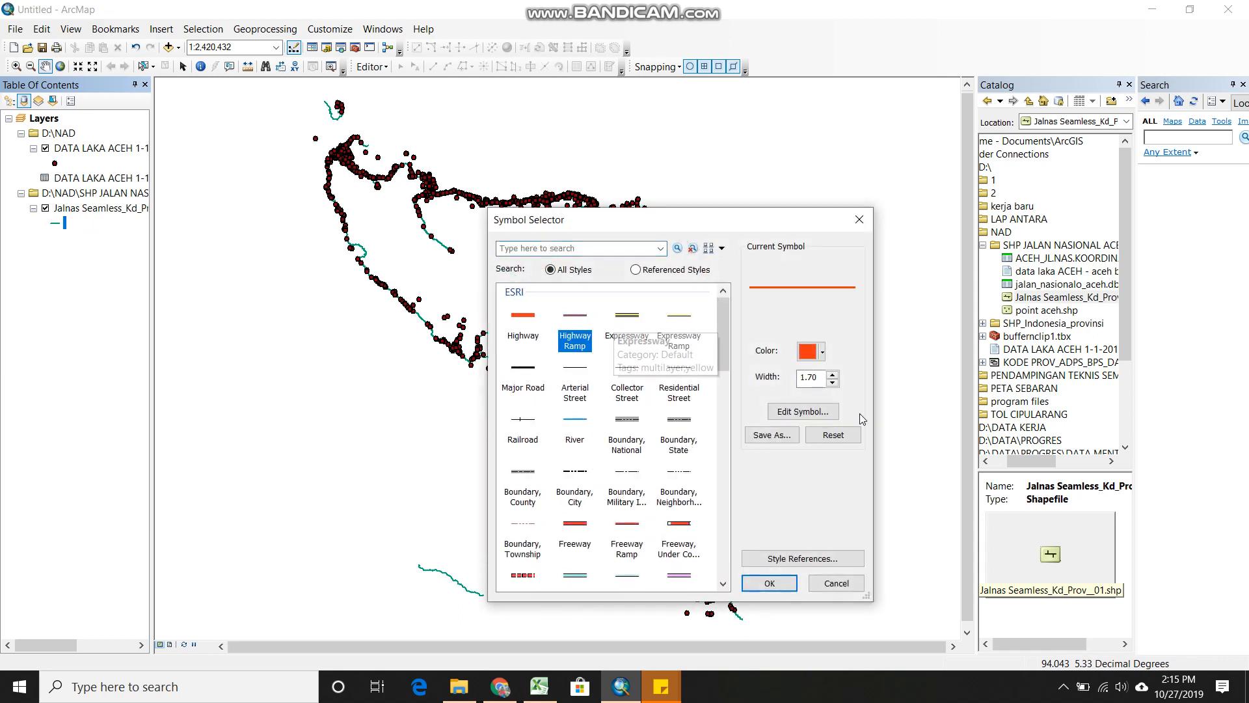
pyautogui.click(769, 583)
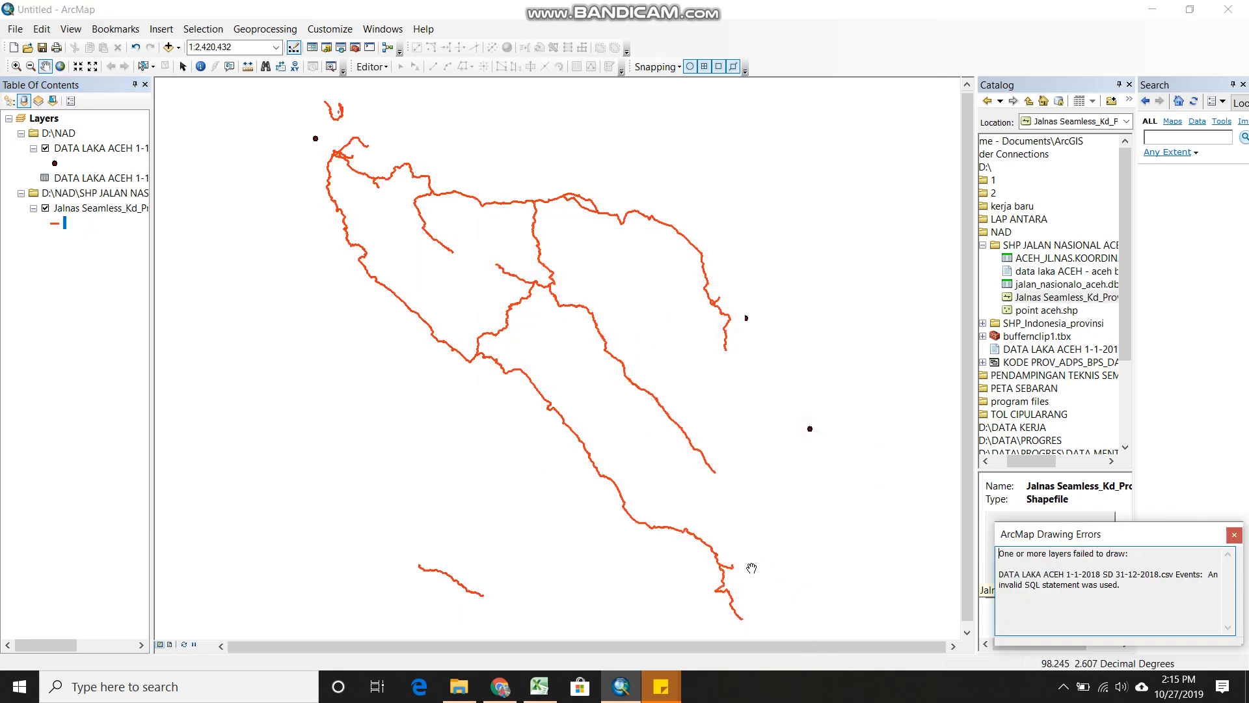
# Add the province shapefile INDONESIA_PROP.shp from the SHP_Indonesia_provinsi folder to the map
pyautogui.click(982, 246)
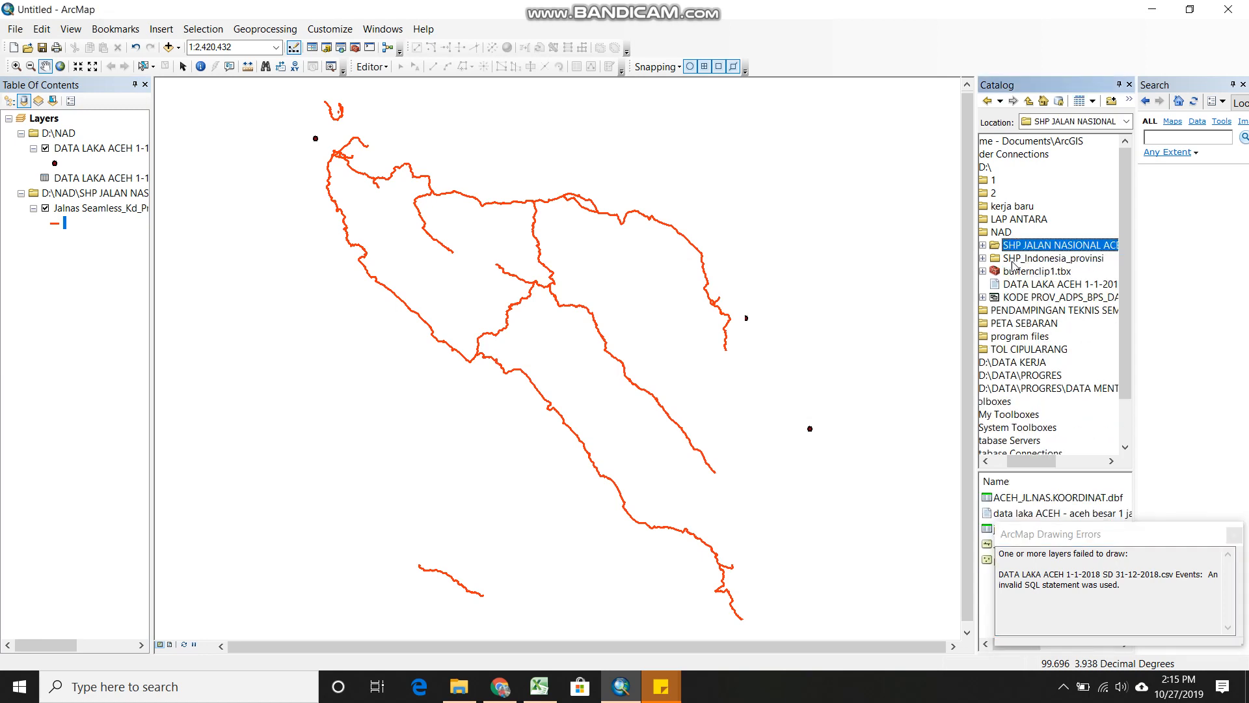
pyautogui.moveTo(1038, 272); pyautogui.dragTo(805, 382)
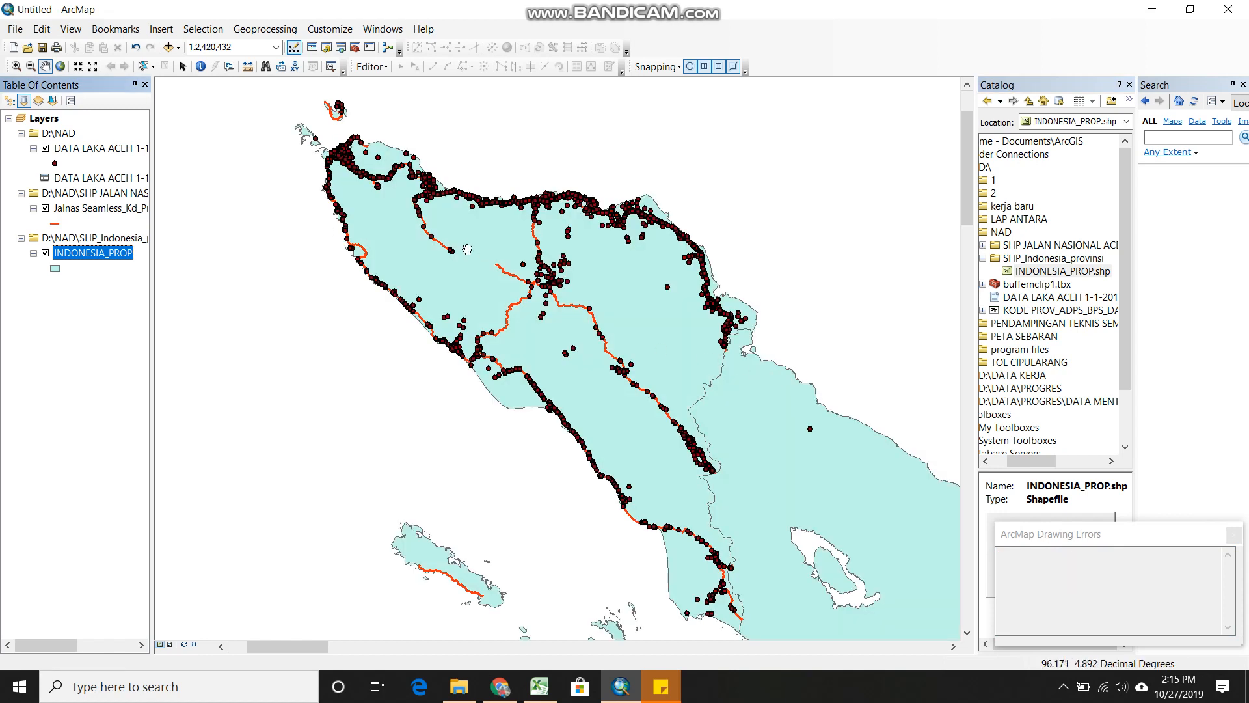
pyautogui.scroll(2, 506, 153)
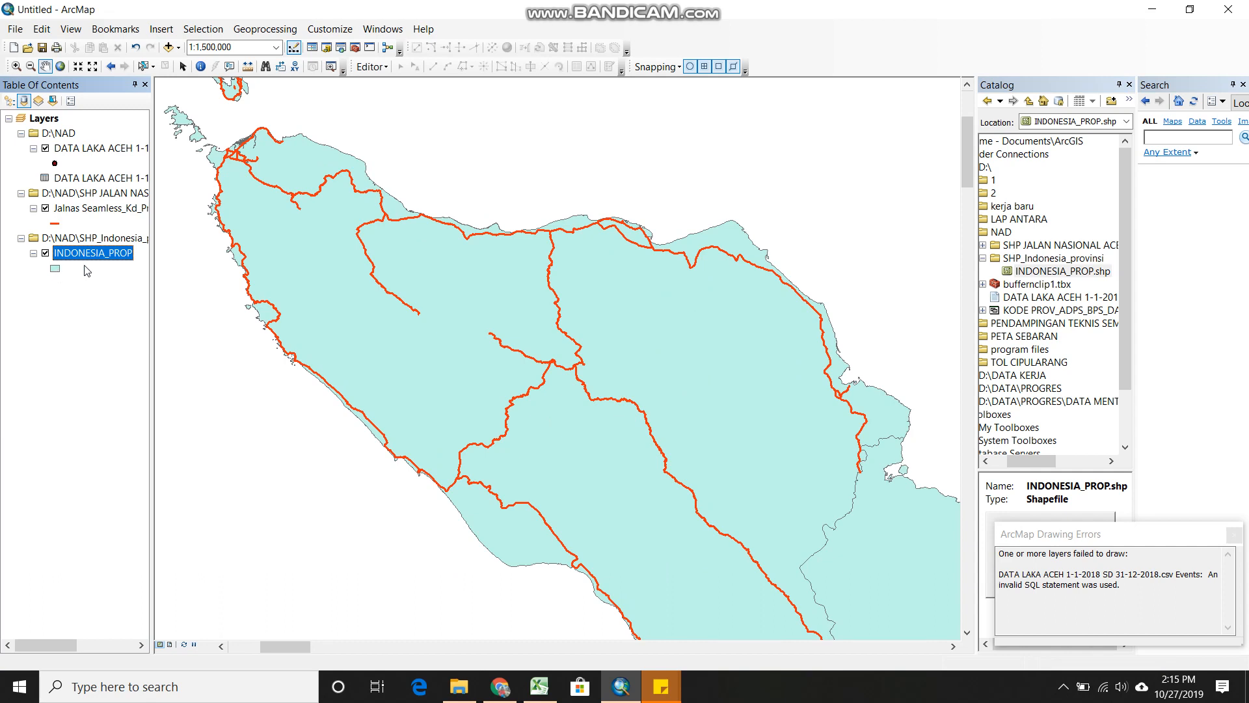
# Change the fill color of the INDONESIA_PROP layer to light yellow-green
pyautogui.click(58, 269)
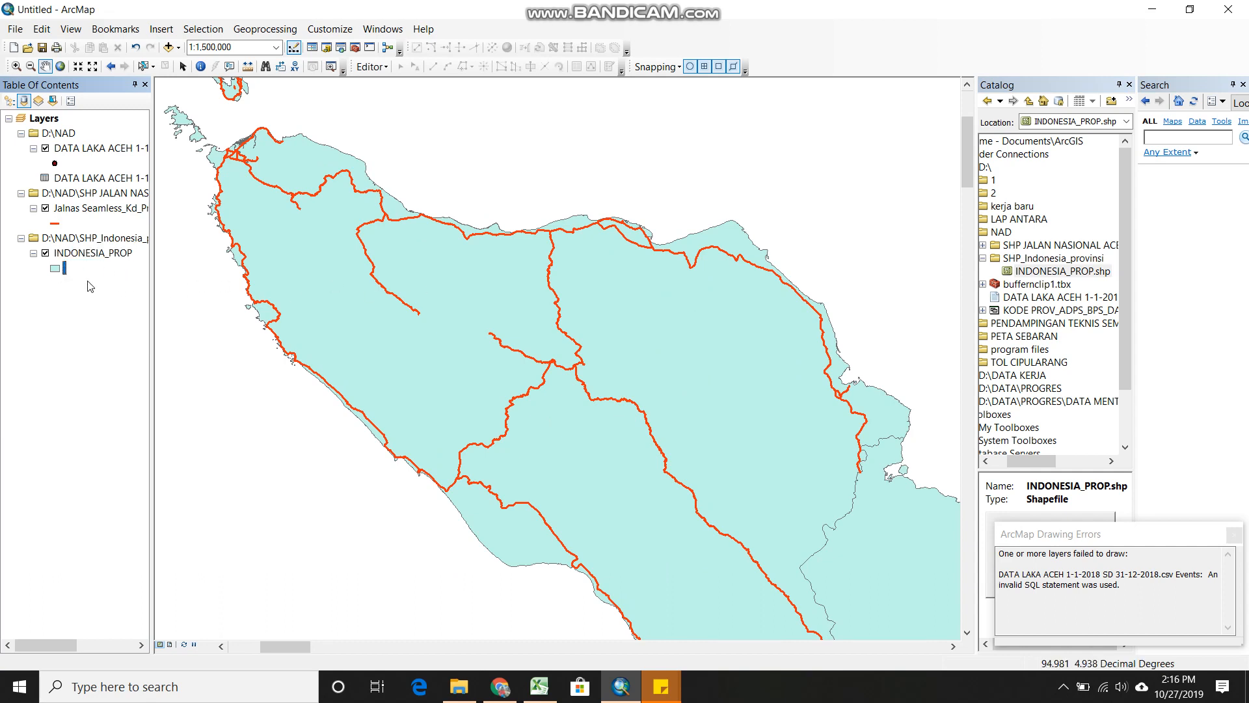
pyautogui.click(58, 270)
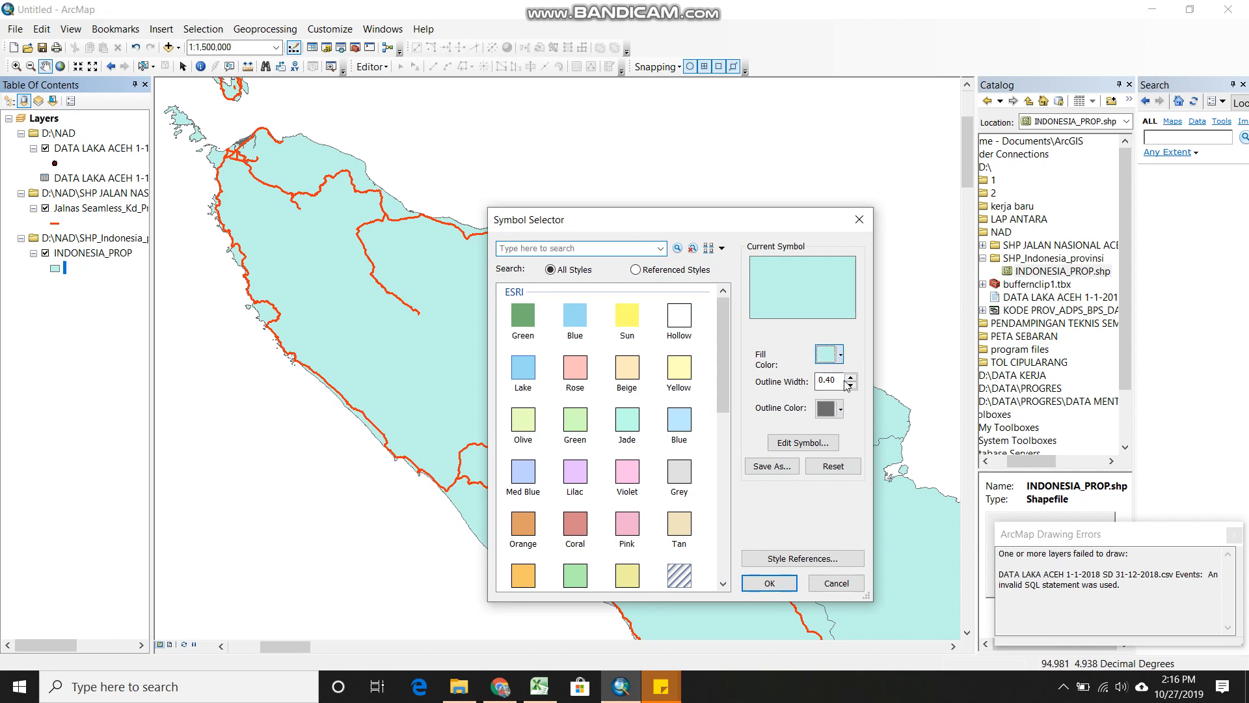
pyautogui.click(842, 353)
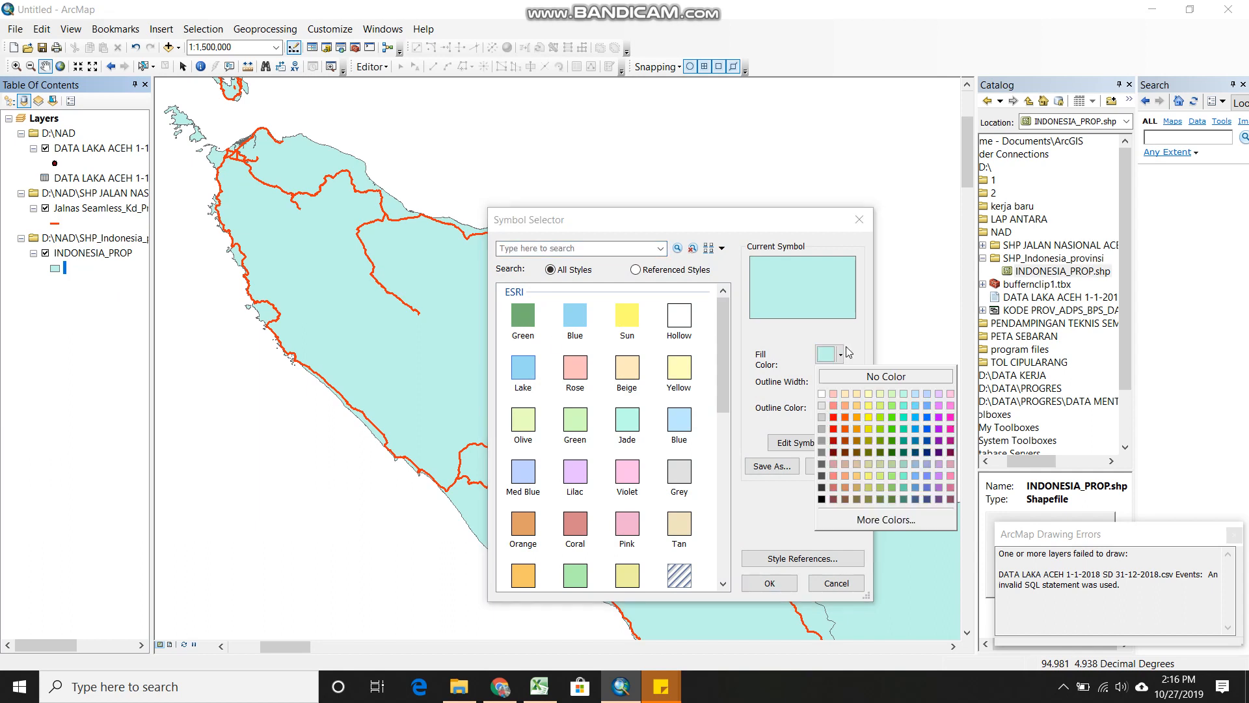
pyautogui.click(883, 432)
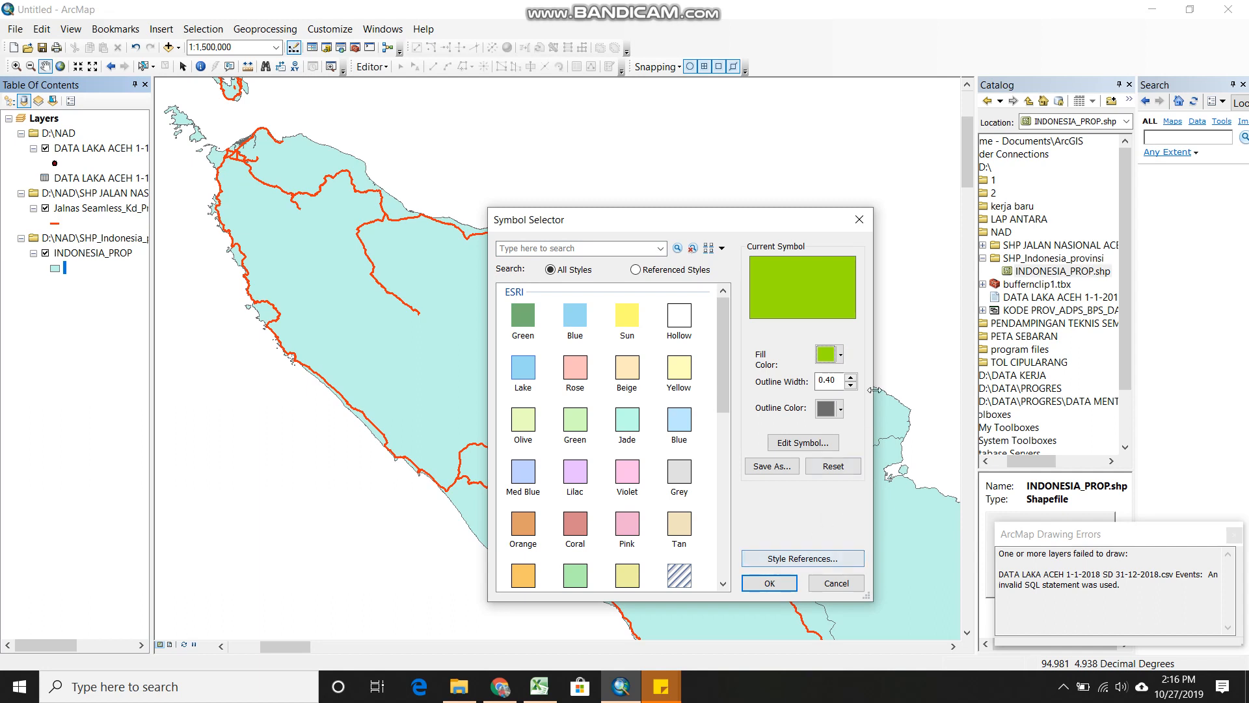
pyautogui.click(841, 355)
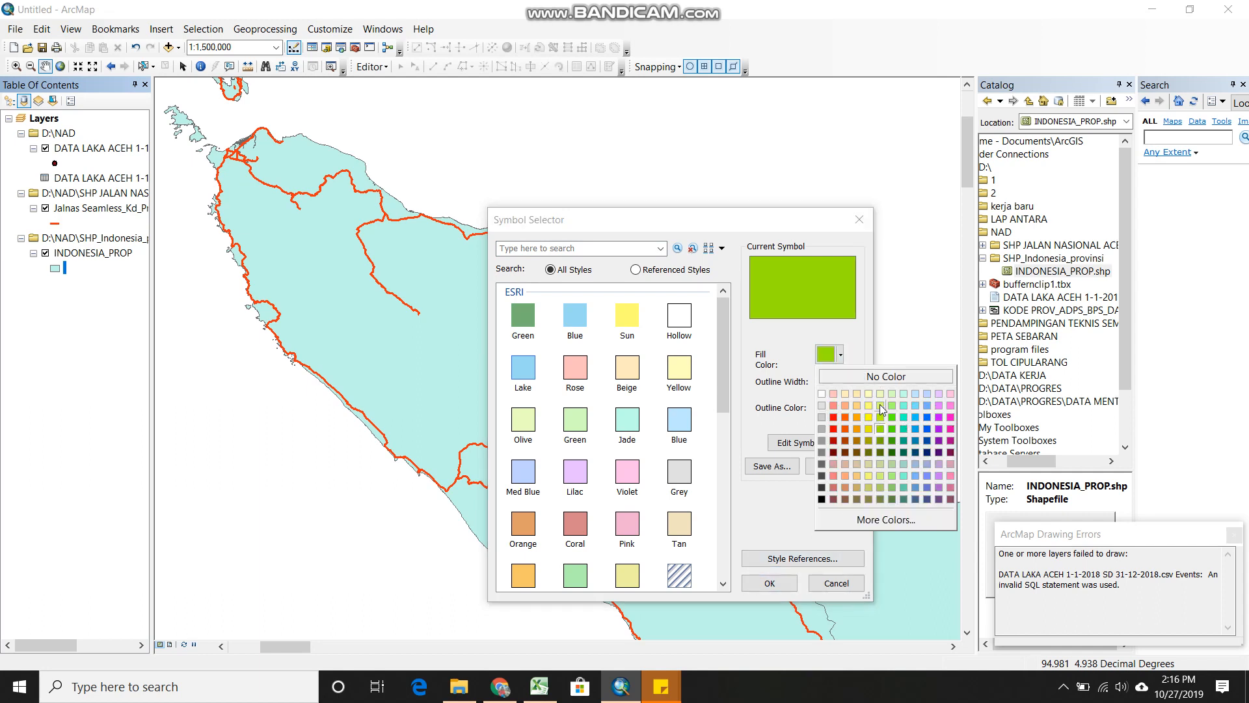
pyautogui.click(880, 405)
pyautogui.click(770, 583)
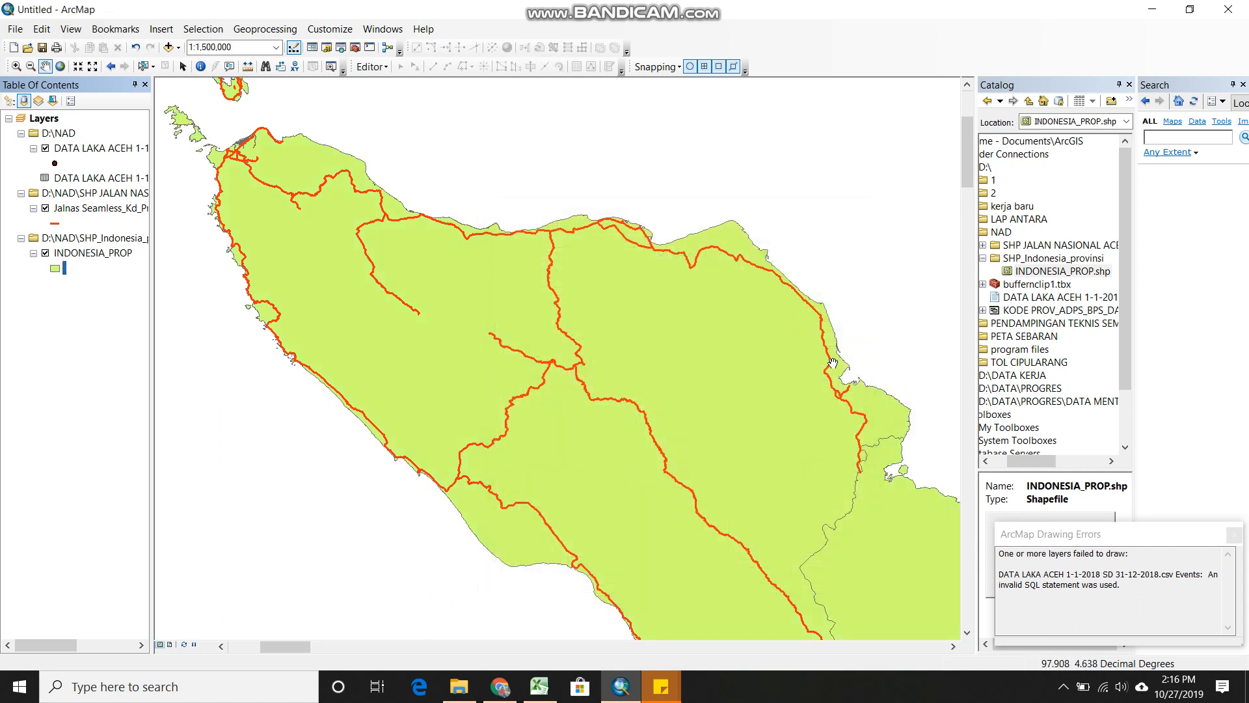
# Change the fill color of the INDONESIA_PROP layer to pale yellow
pyautogui.click(55, 268)
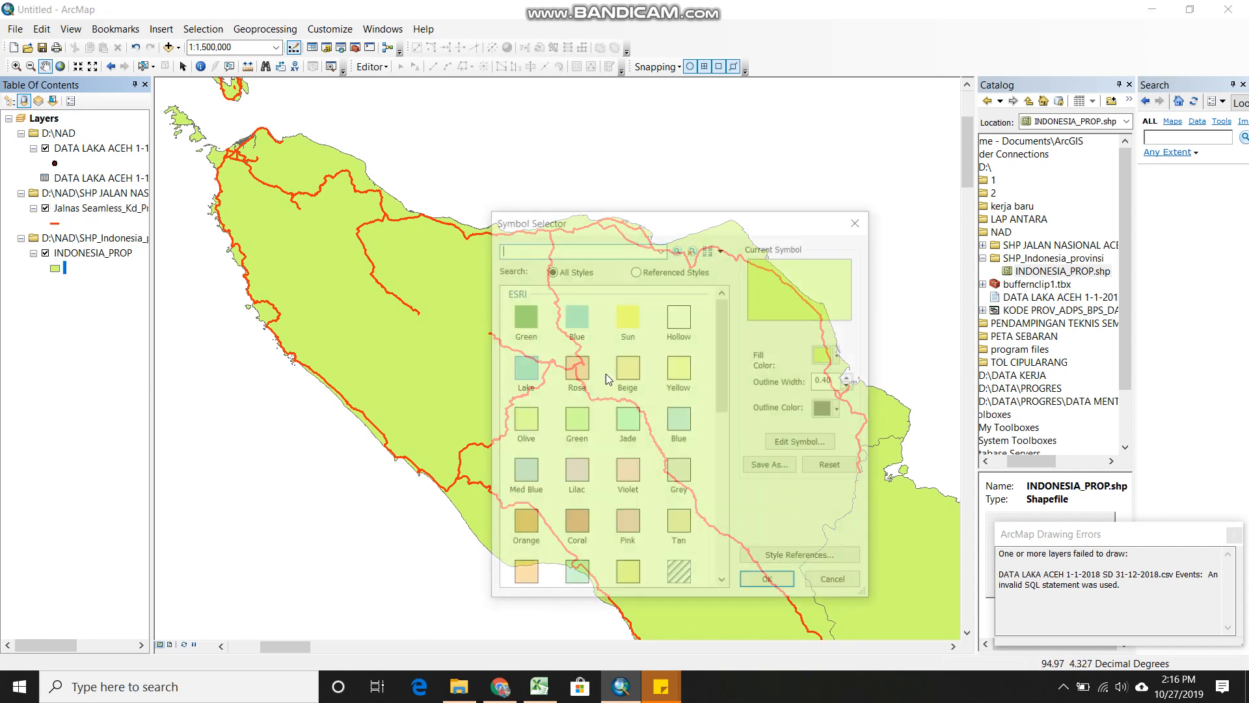
pyautogui.click(841, 354)
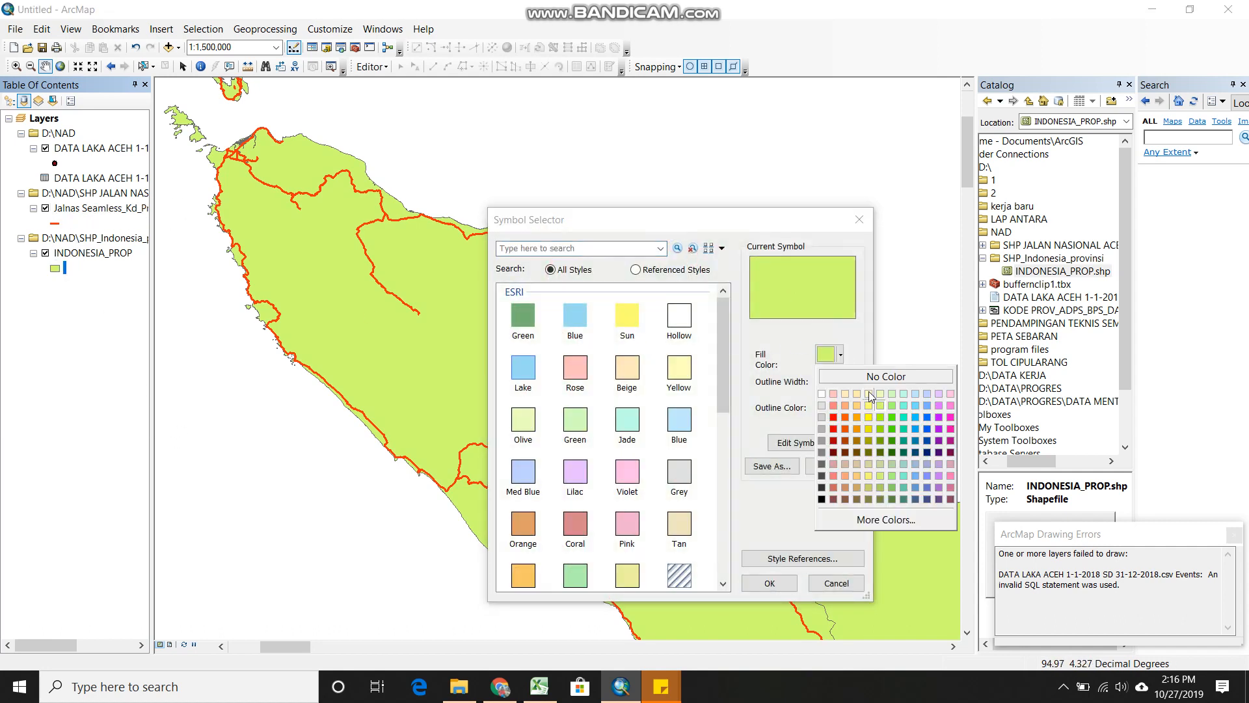
pyautogui.click(869, 395)
pyautogui.click(769, 583)
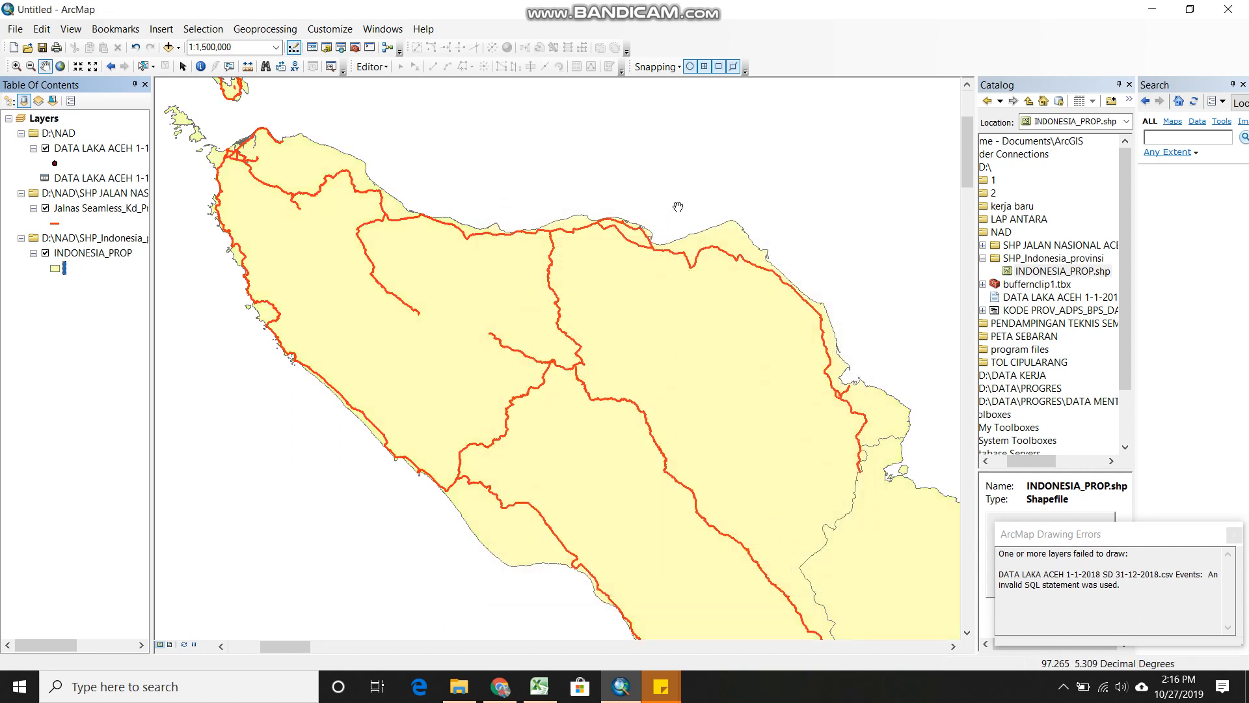
# Create a new file geodatabase in the D:\NAD folder
pyautogui.click(985, 259)
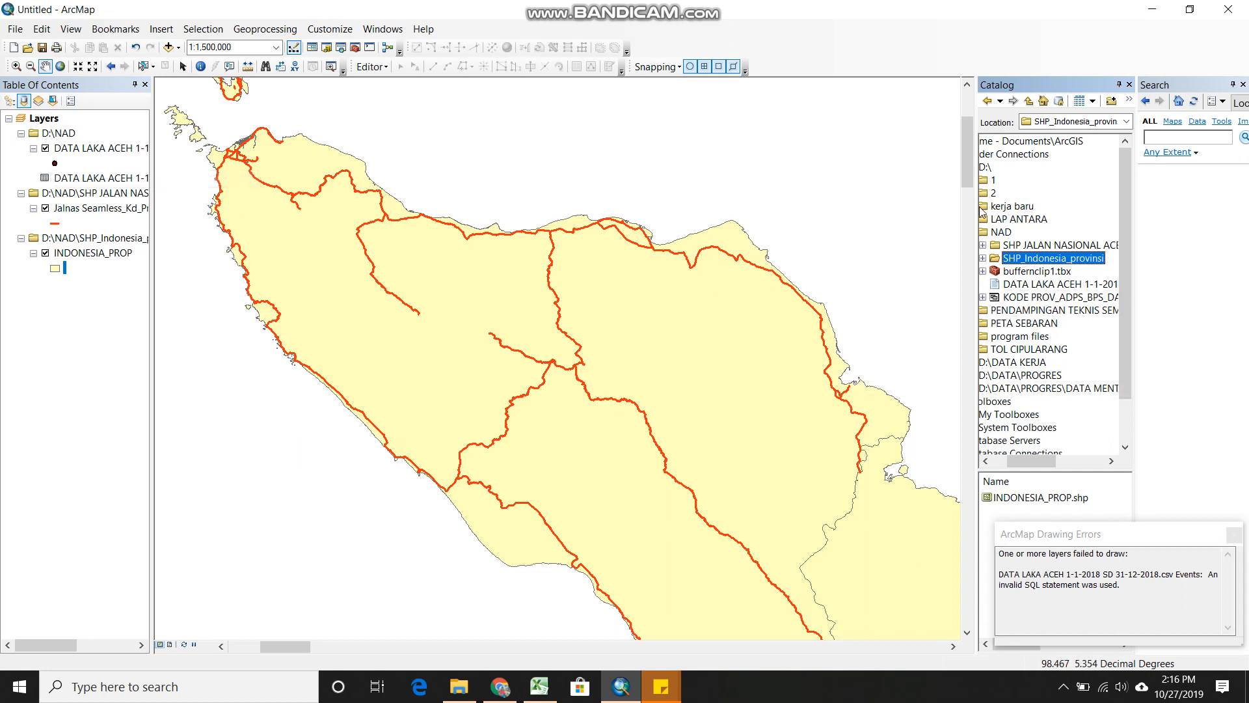
pyautogui.click(1007, 233)
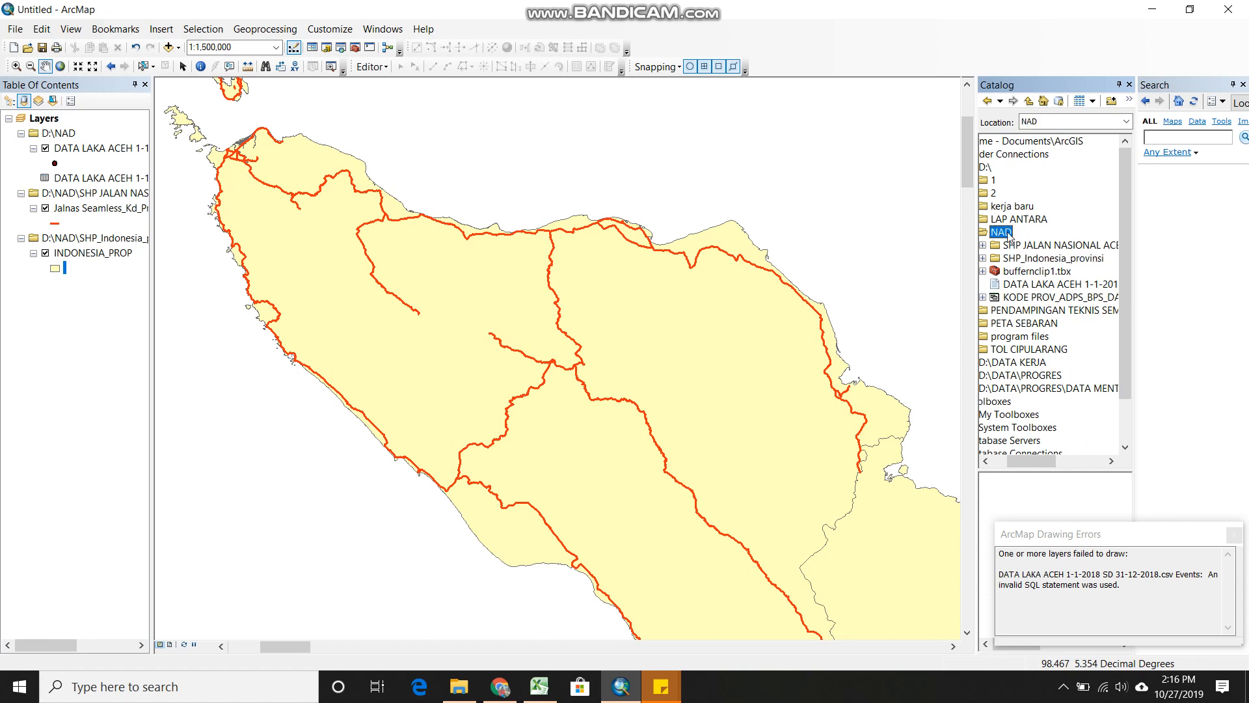
pyautogui.rightClick(1008, 234)
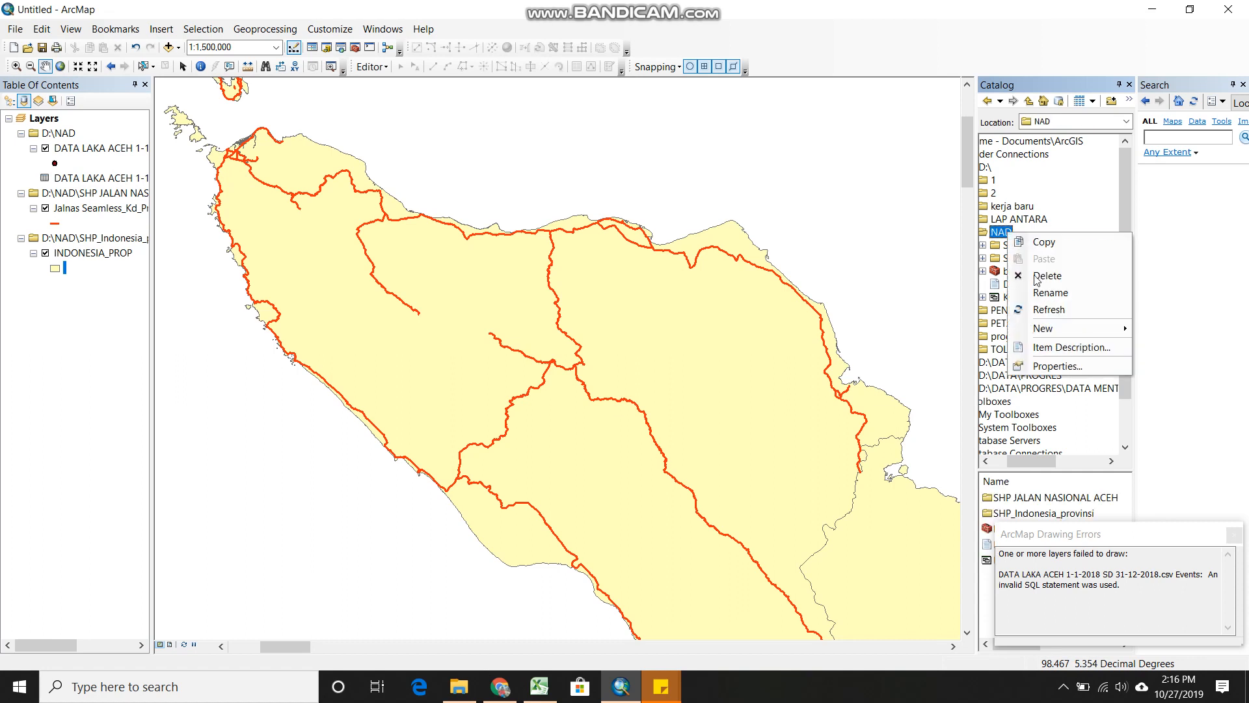
pyautogui.moveTo(1093, 333)
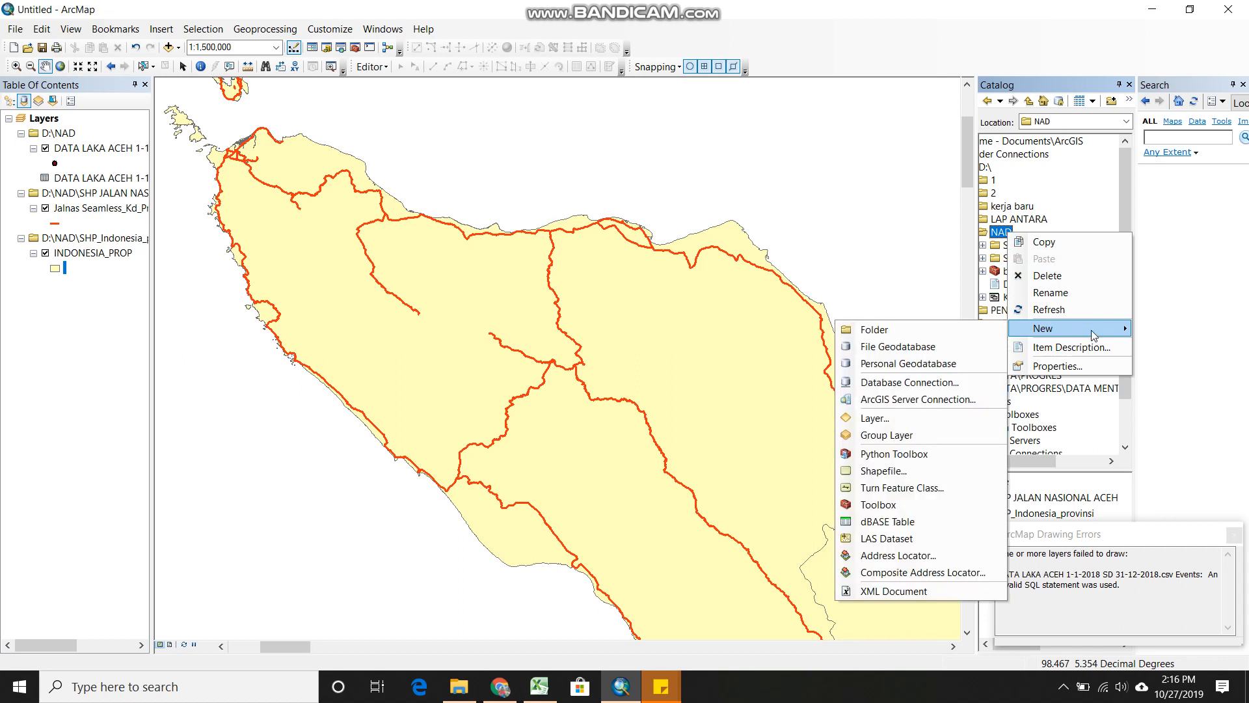
pyautogui.click(919, 348)
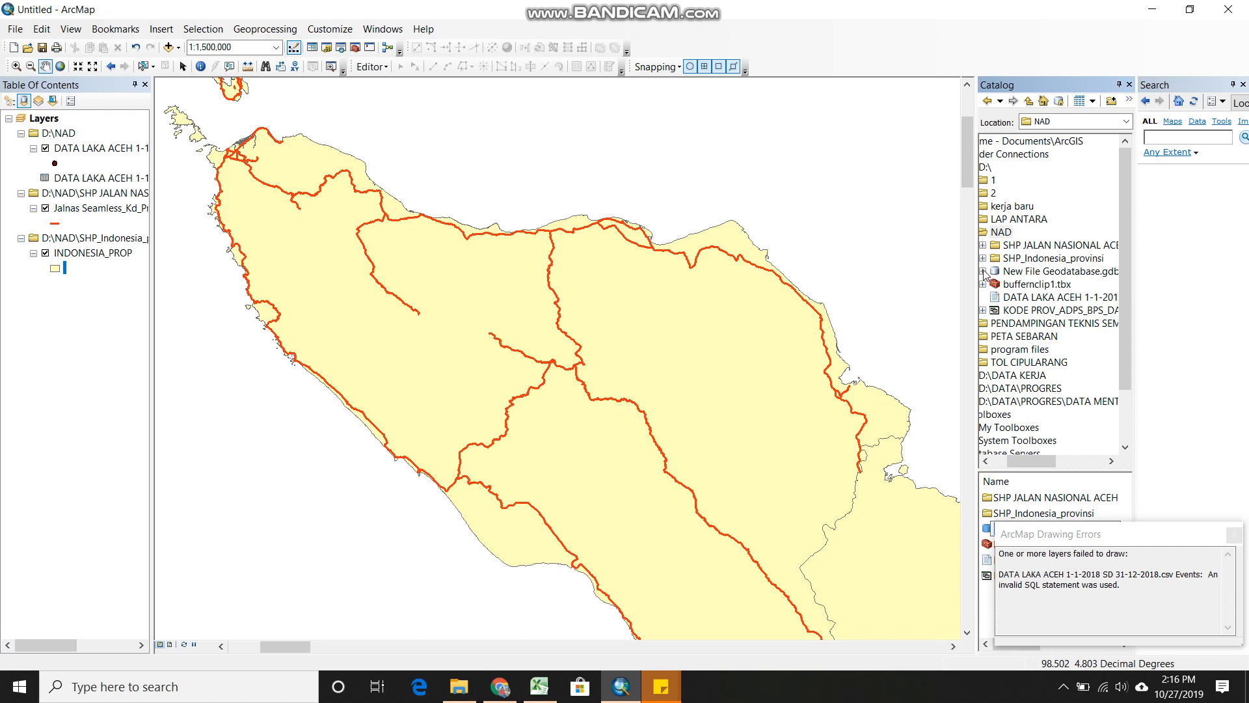
# Rename the new file geodatabase as NAD.gdb
pyautogui.click(1034, 274)
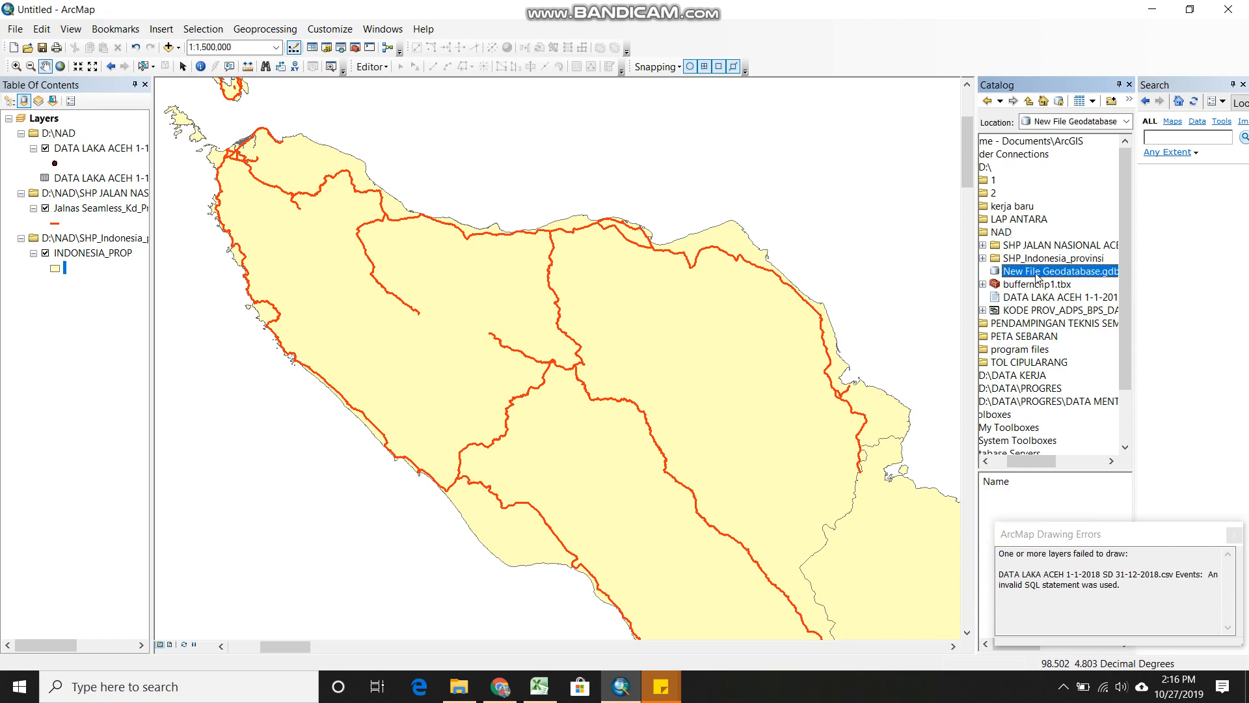
pyautogui.click(1088, 272)
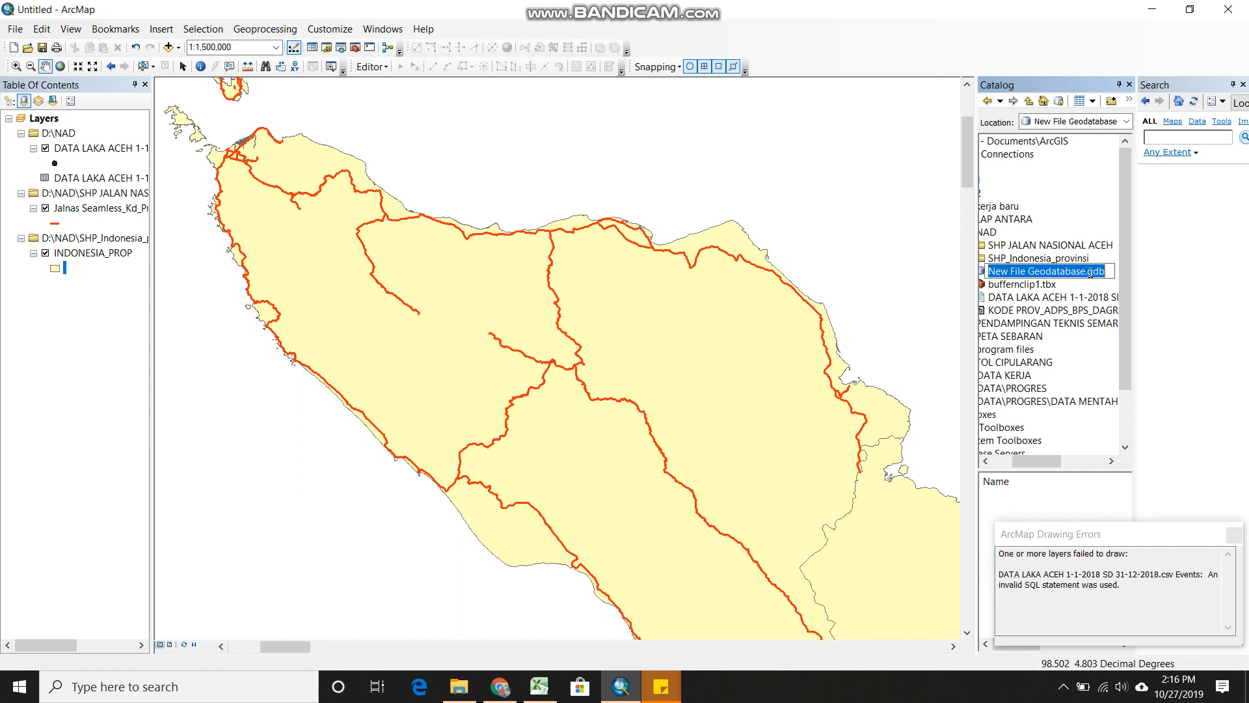
pyautogui.moveTo(1086, 272); pyautogui.dragTo(908, 268)
pyautogui.press('BackSpace')
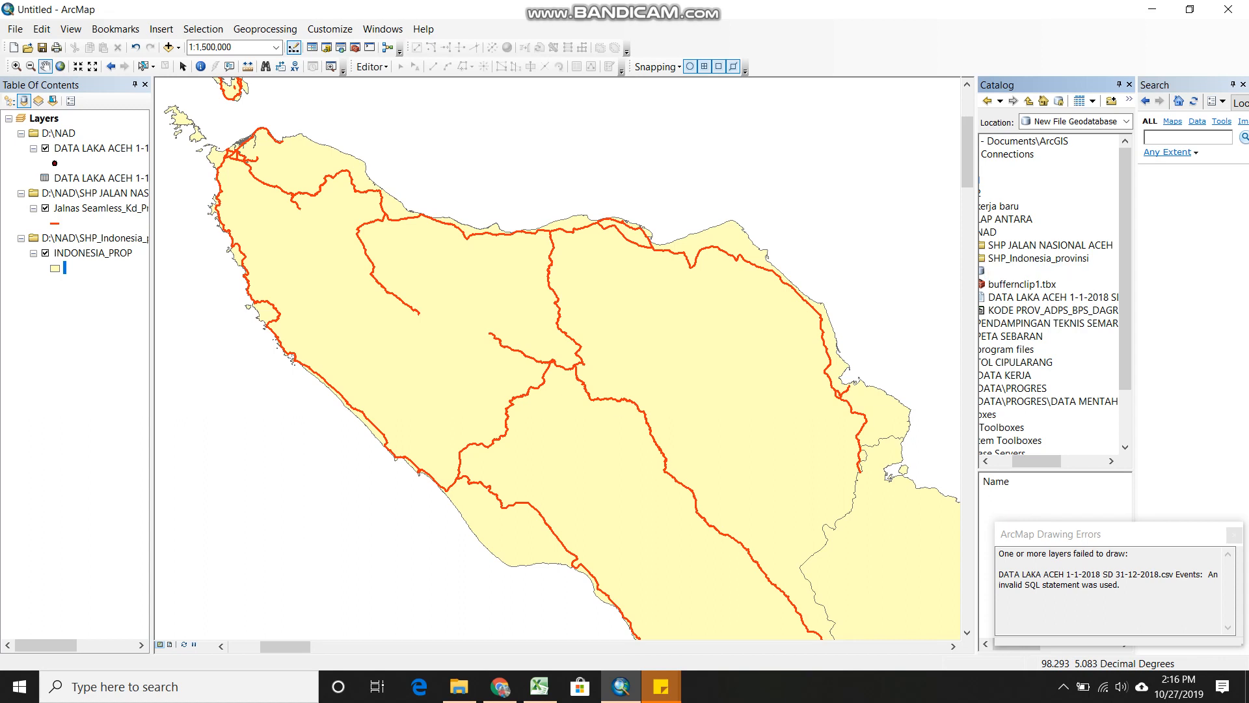
pyautogui.write('NAD.gdb')
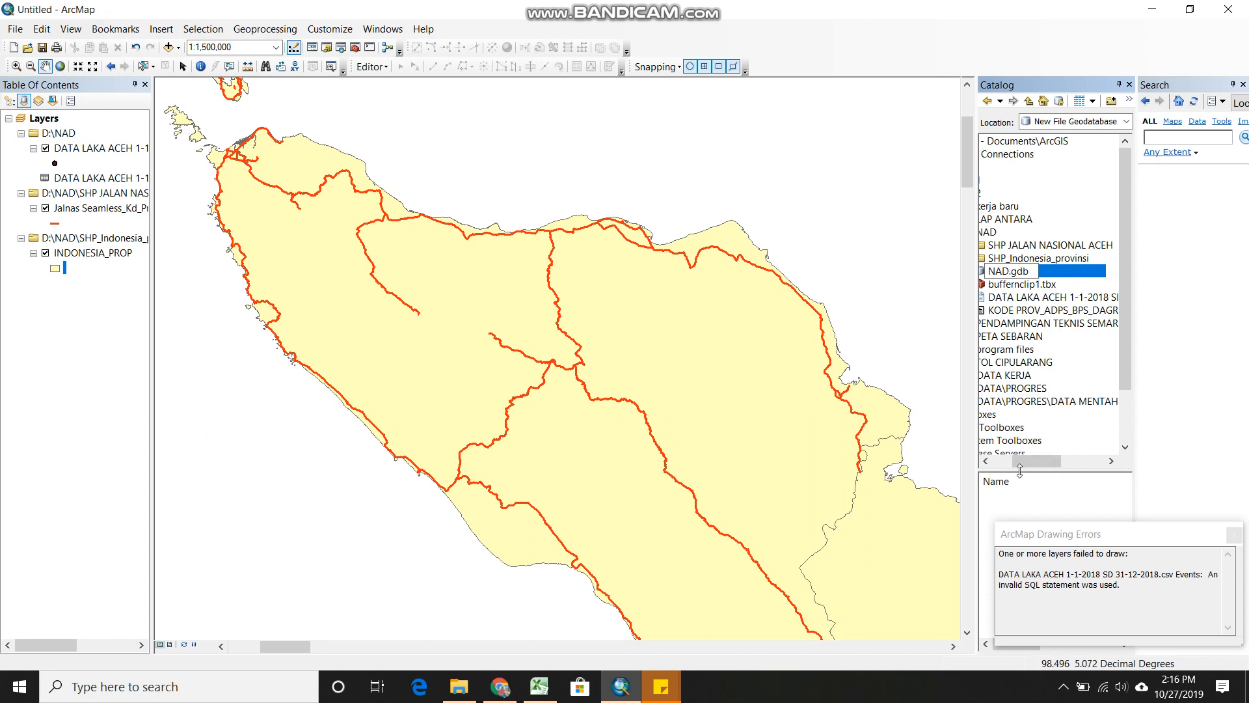
pyautogui.click(987, 461)
pyautogui.click(987, 461)
pyautogui.click(987, 460)
pyautogui.click(987, 461)
pyautogui.click(987, 461)
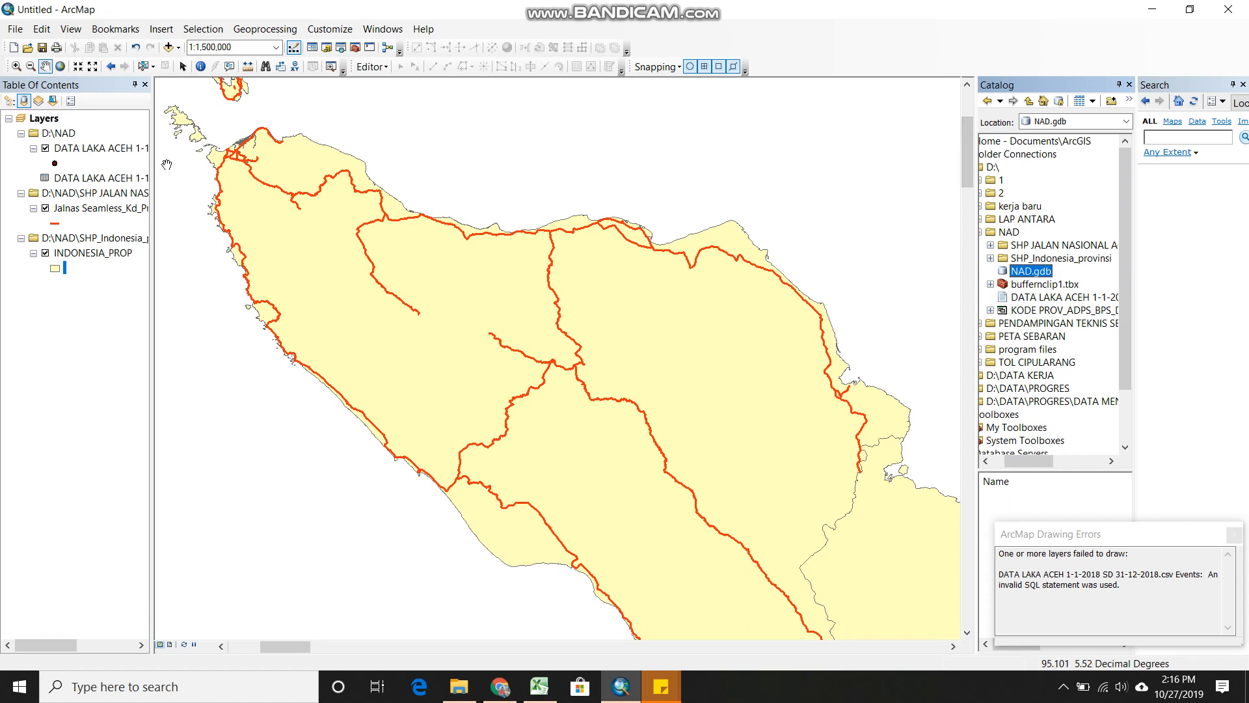
# Start exporting all features of the DATA LAKA ACEH CSV Events layer and choose D:\NAD as the output folder
pyautogui.rightClick(79, 152)
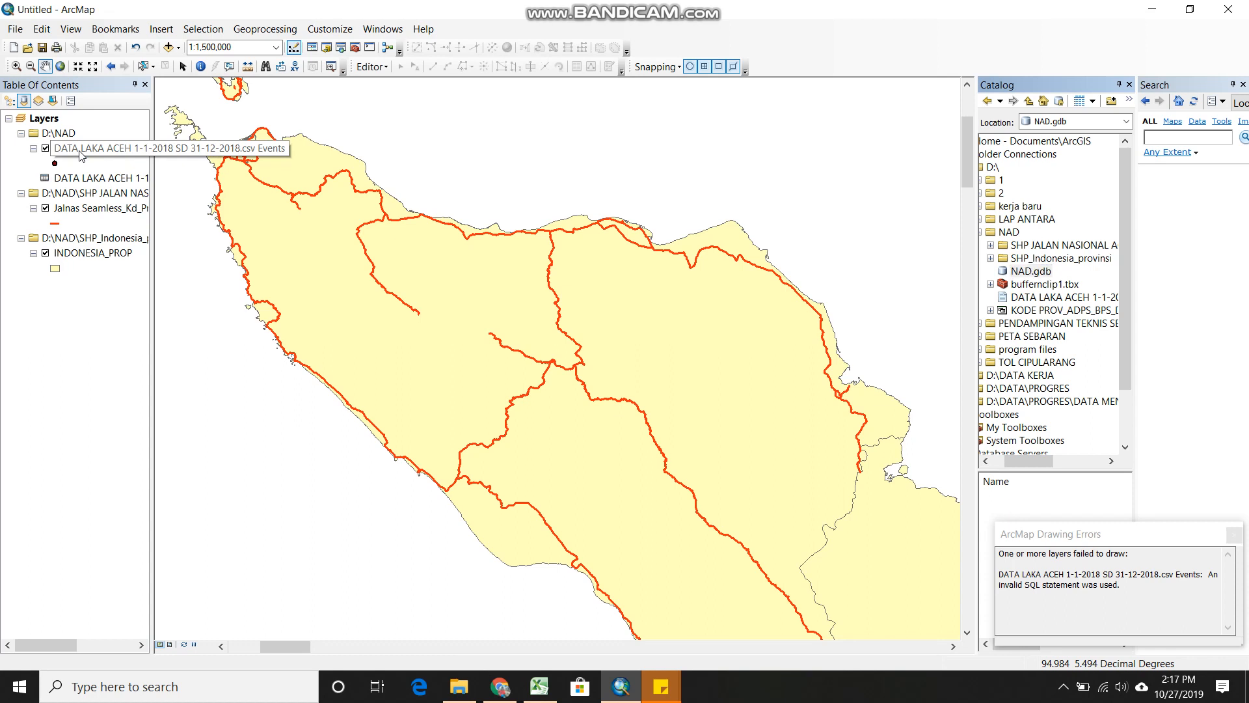
pyautogui.rightClick(80, 151)
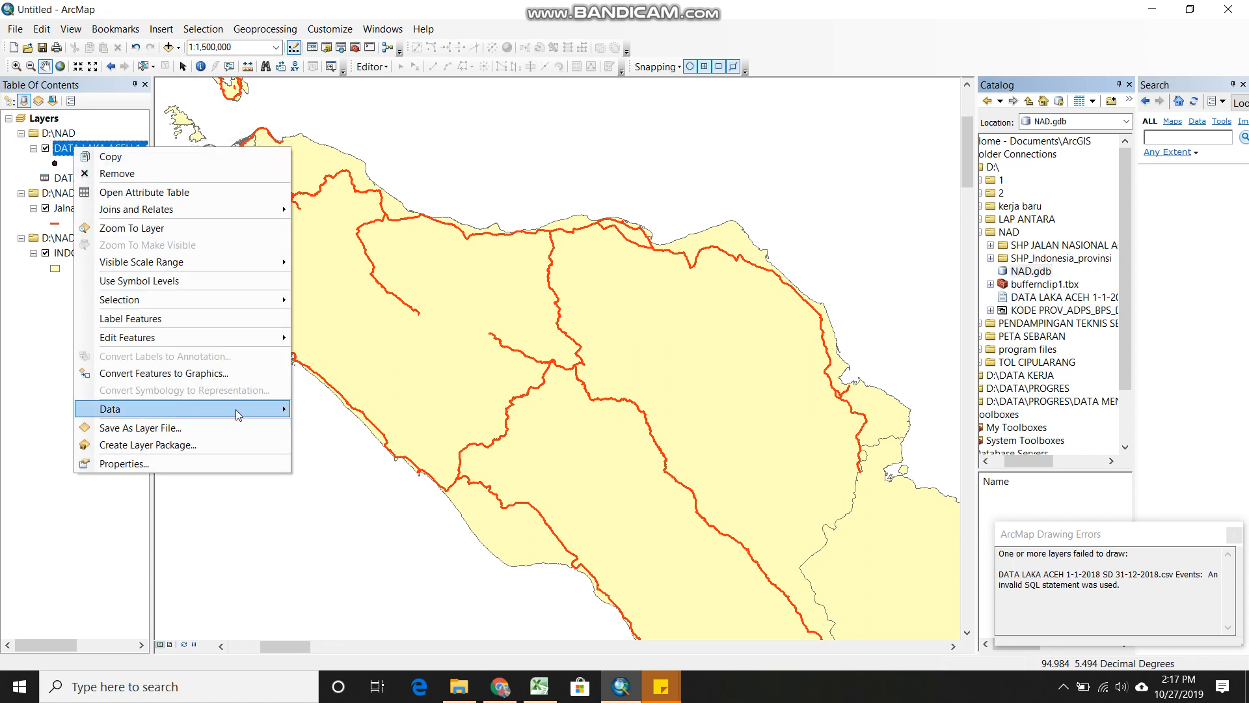
pyautogui.moveTo(257, 413)
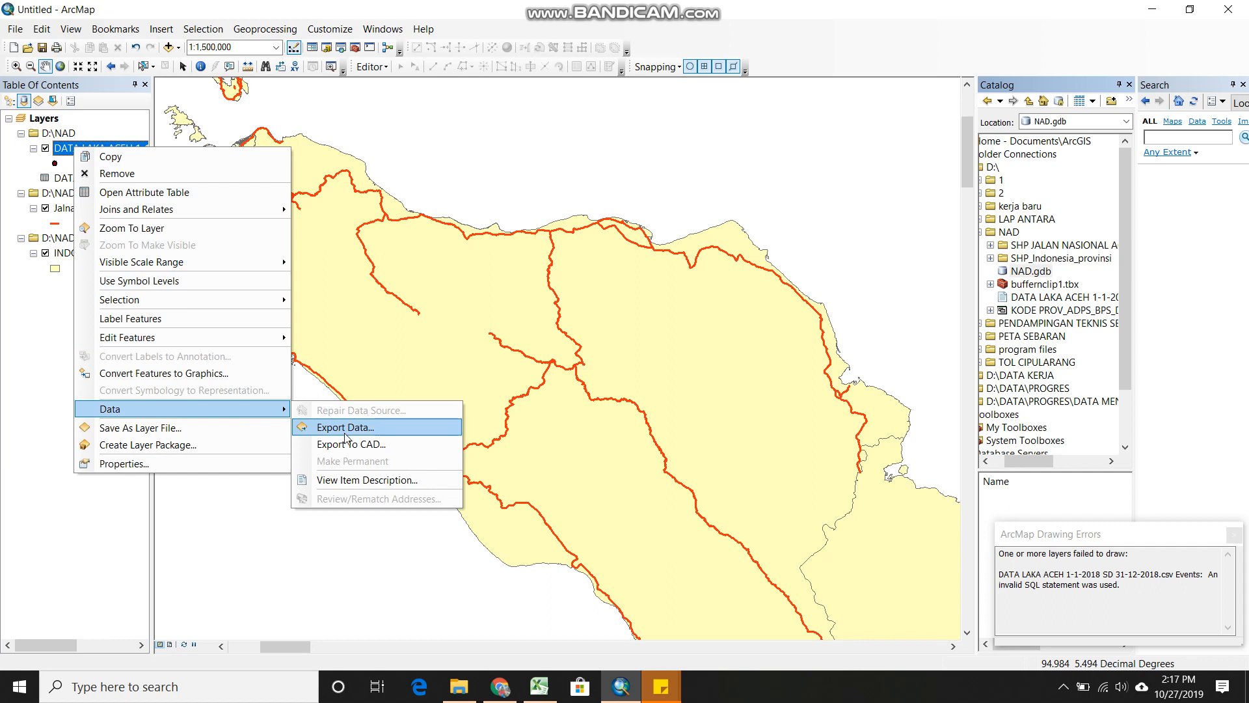
pyautogui.click(336, 428)
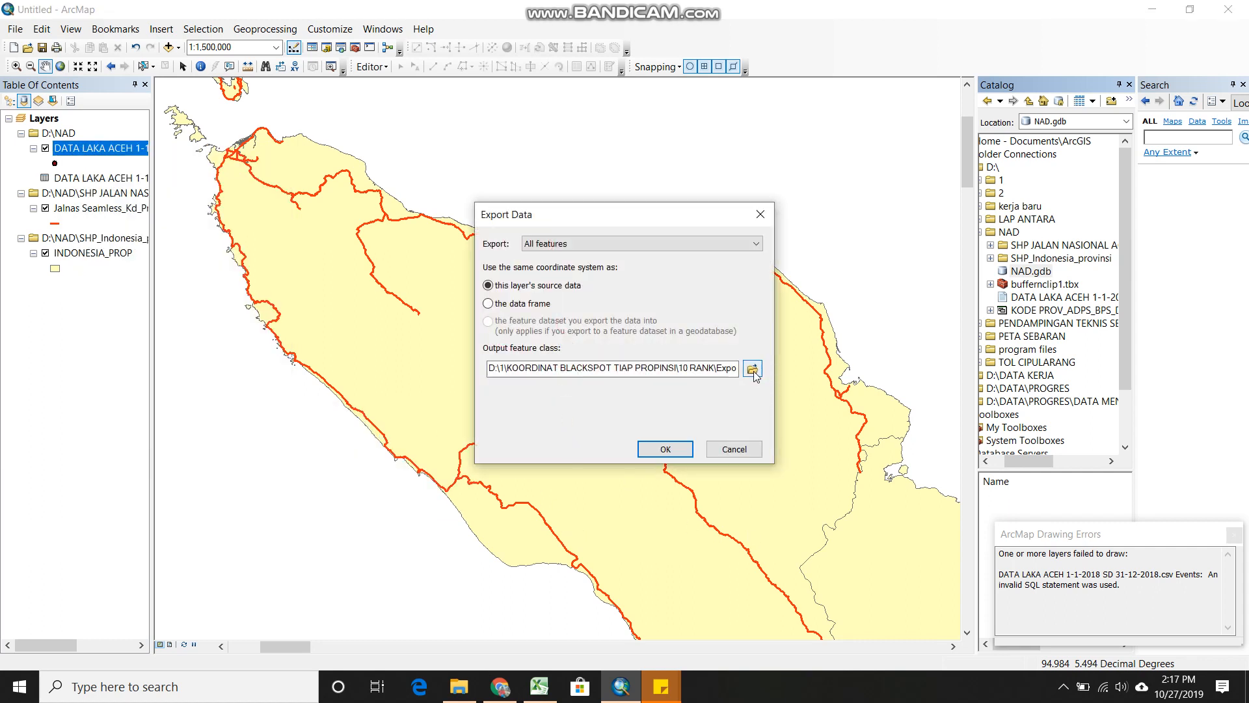
pyautogui.click(753, 369)
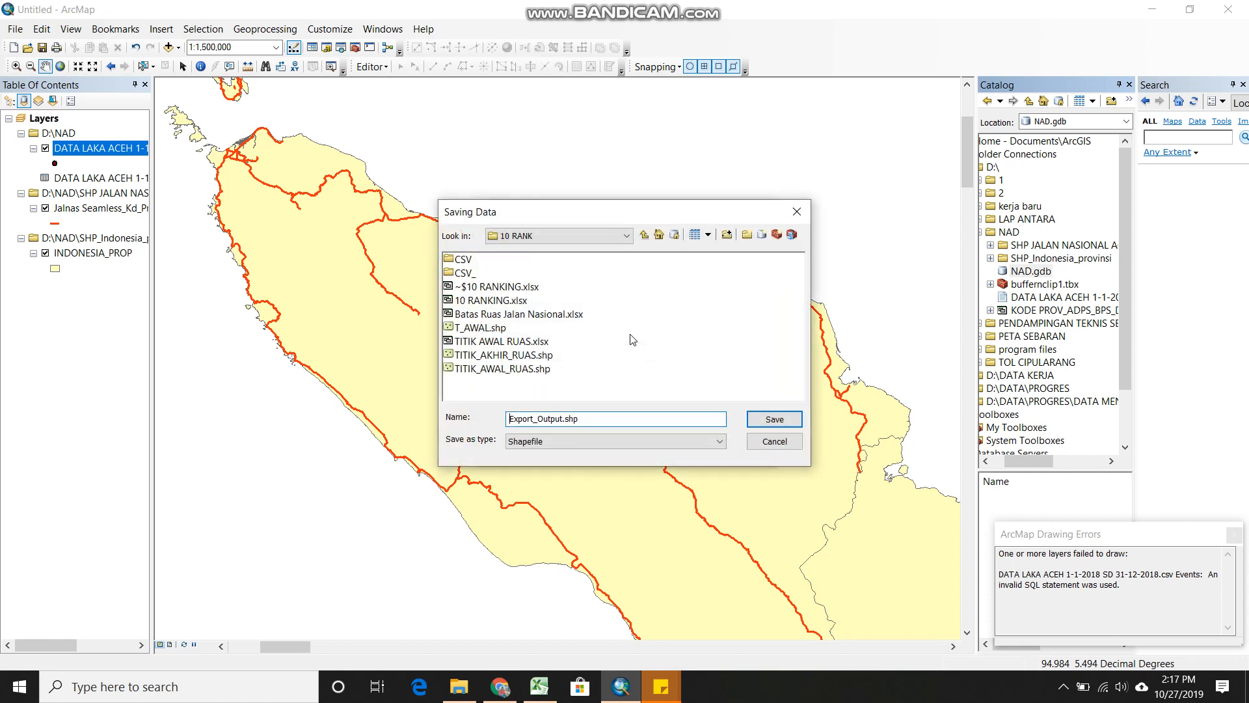
pyautogui.click(643, 234)
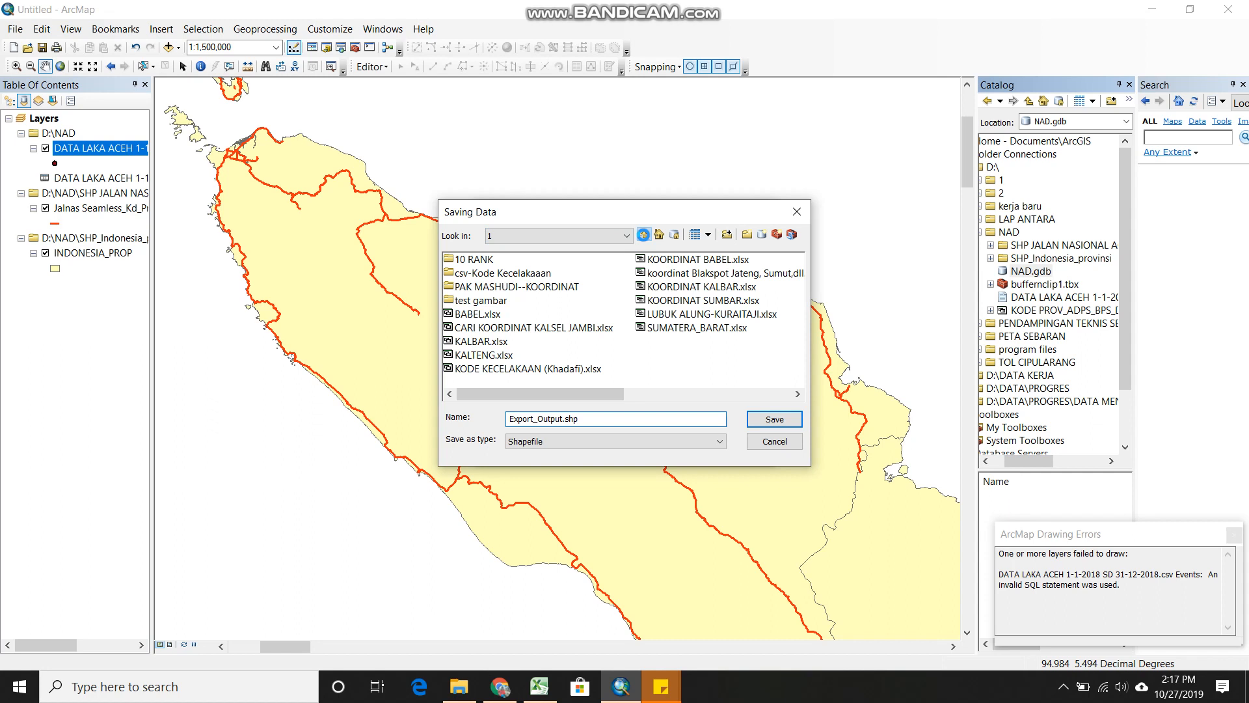
pyautogui.click(627, 236)
pyautogui.click(559, 280)
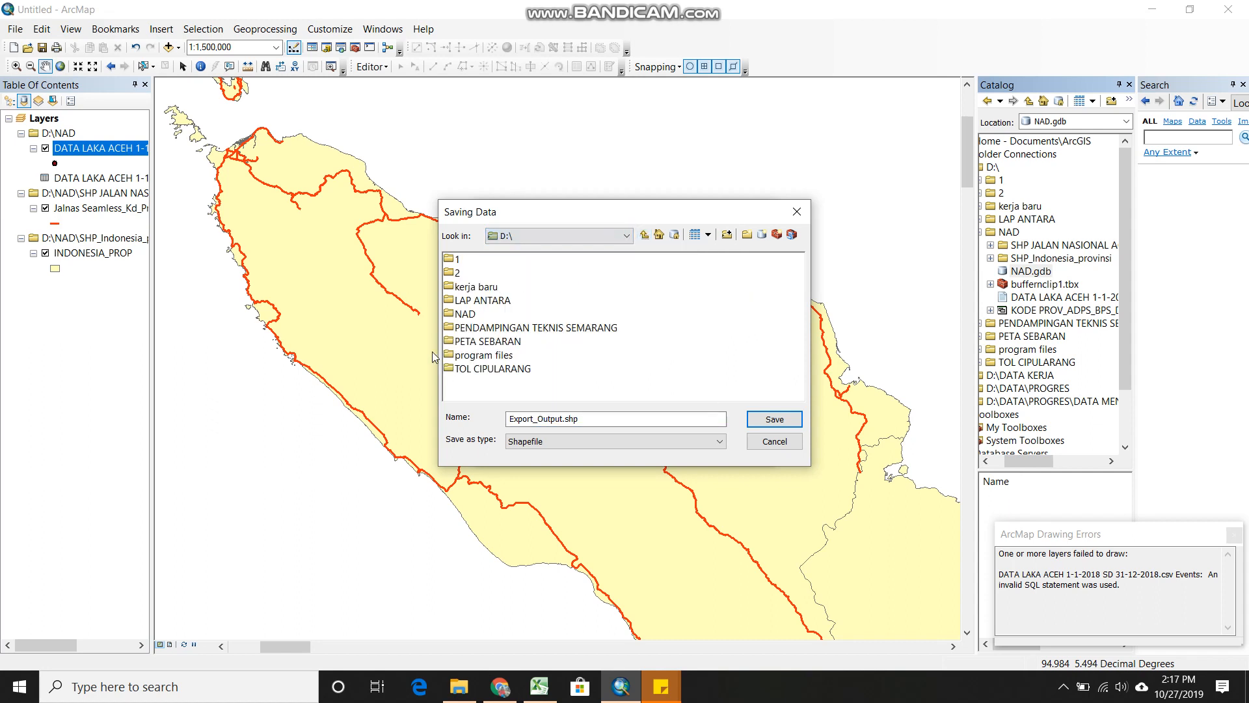
pyautogui.doubleClick(464, 314)
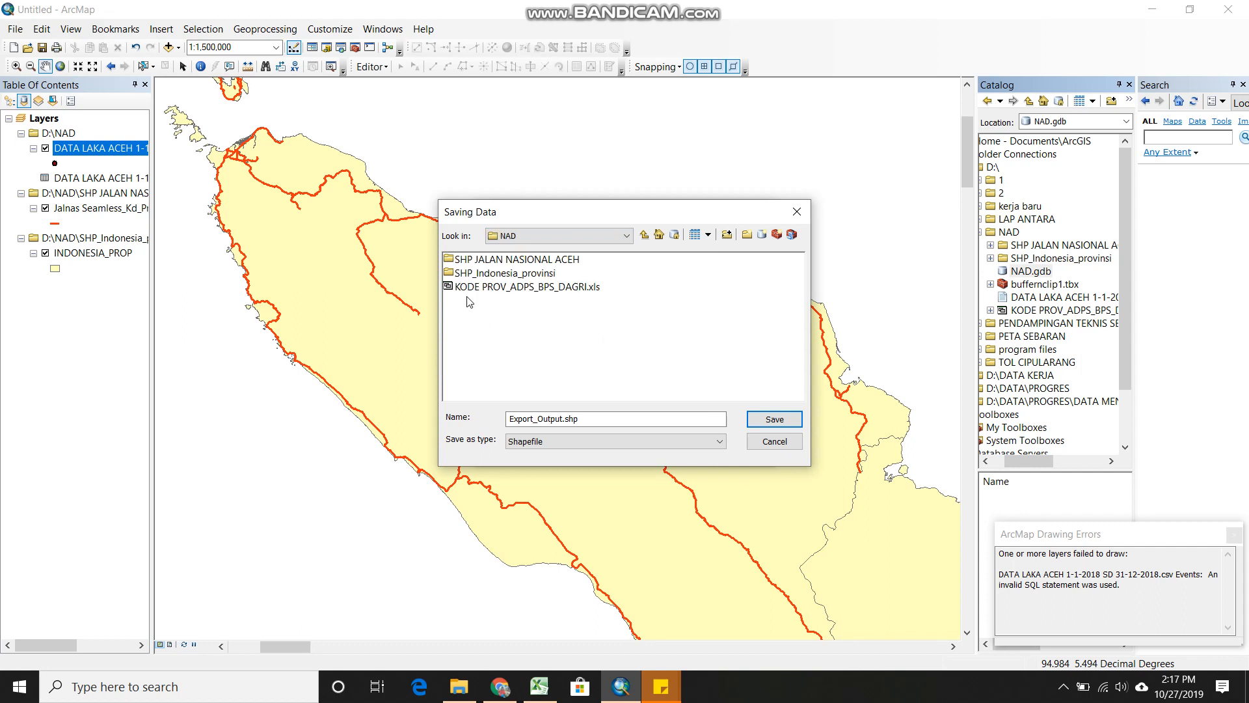
pyautogui.click(445, 289)
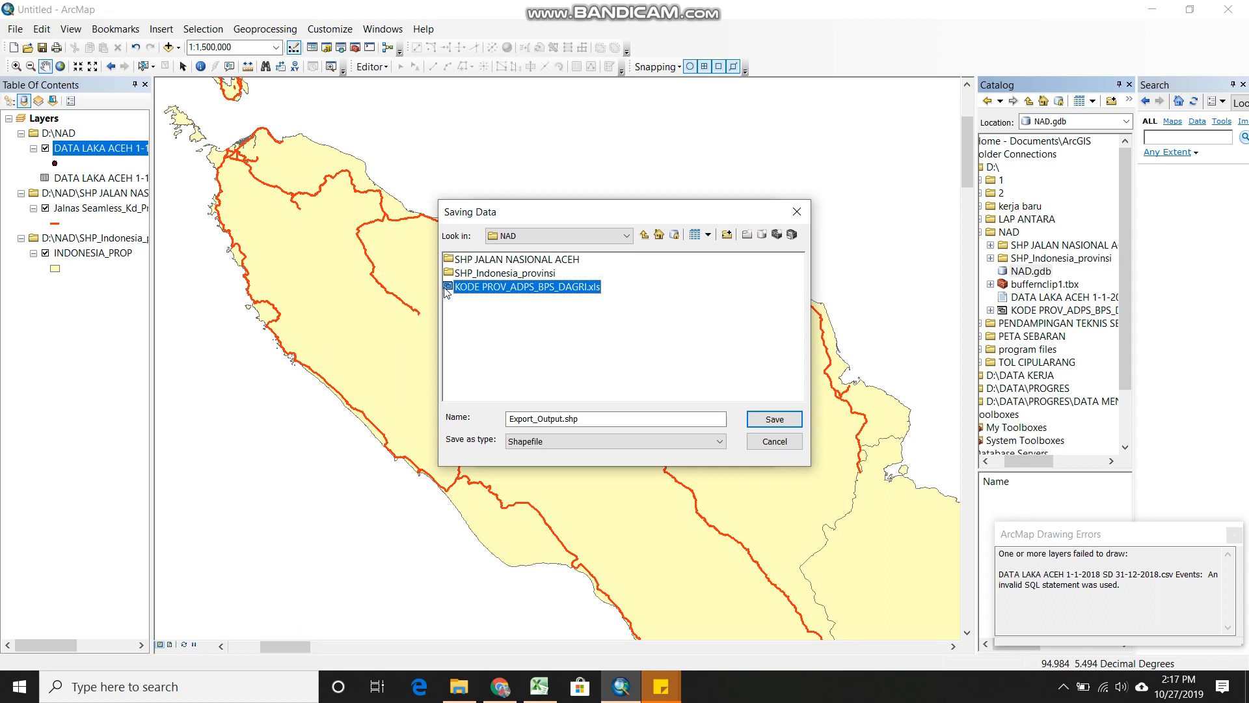
pyautogui.click(636, 285)
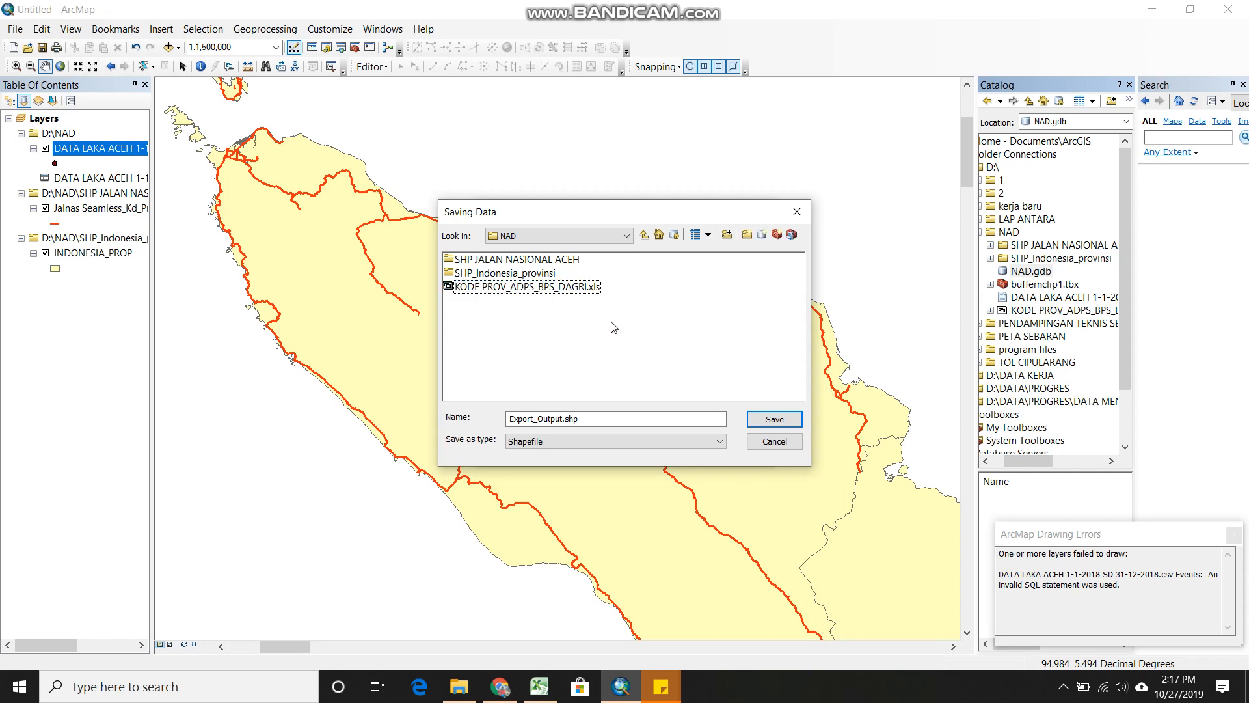
# Name the output shapefile Titik_Kecelakaan.shp, run the export, and add the exported data to the map as a layer
pyautogui.doubleClick(564, 419)
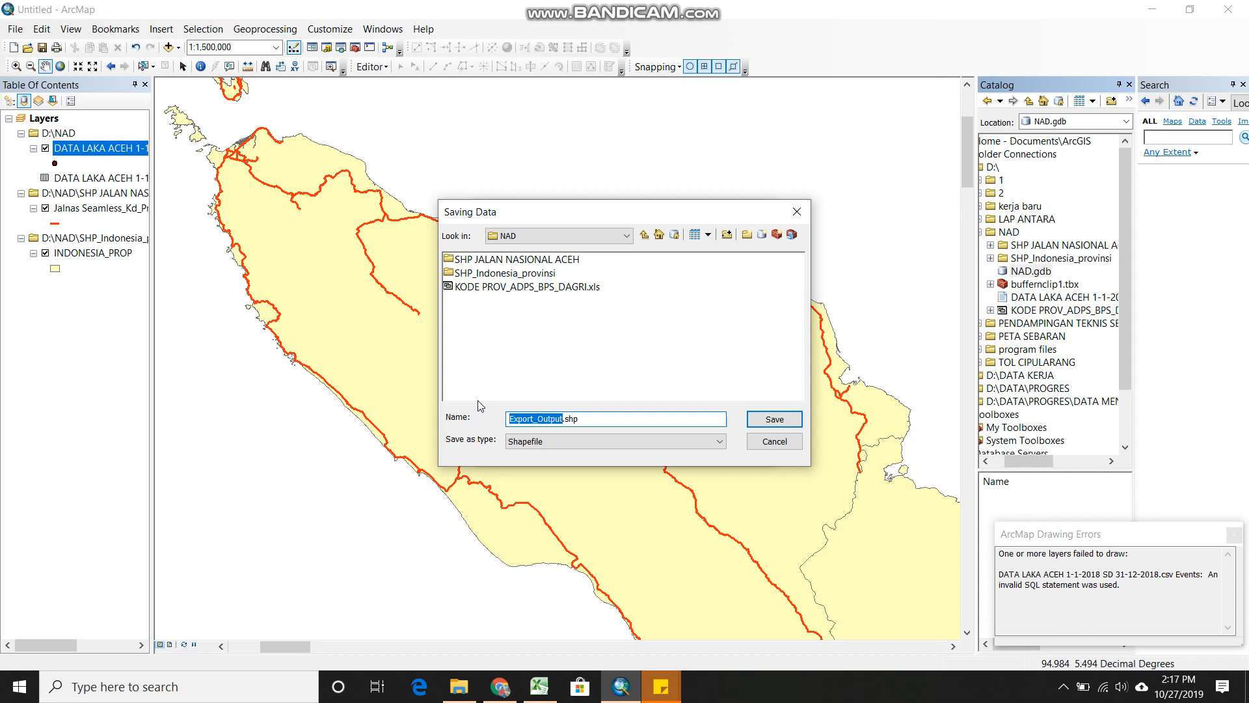
pyautogui.write('TR')
pyautogui.press('BackSpace')
pyautogui.write('itik_Ke')
pyautogui.write('celakaan')
pyautogui.click(774, 420)
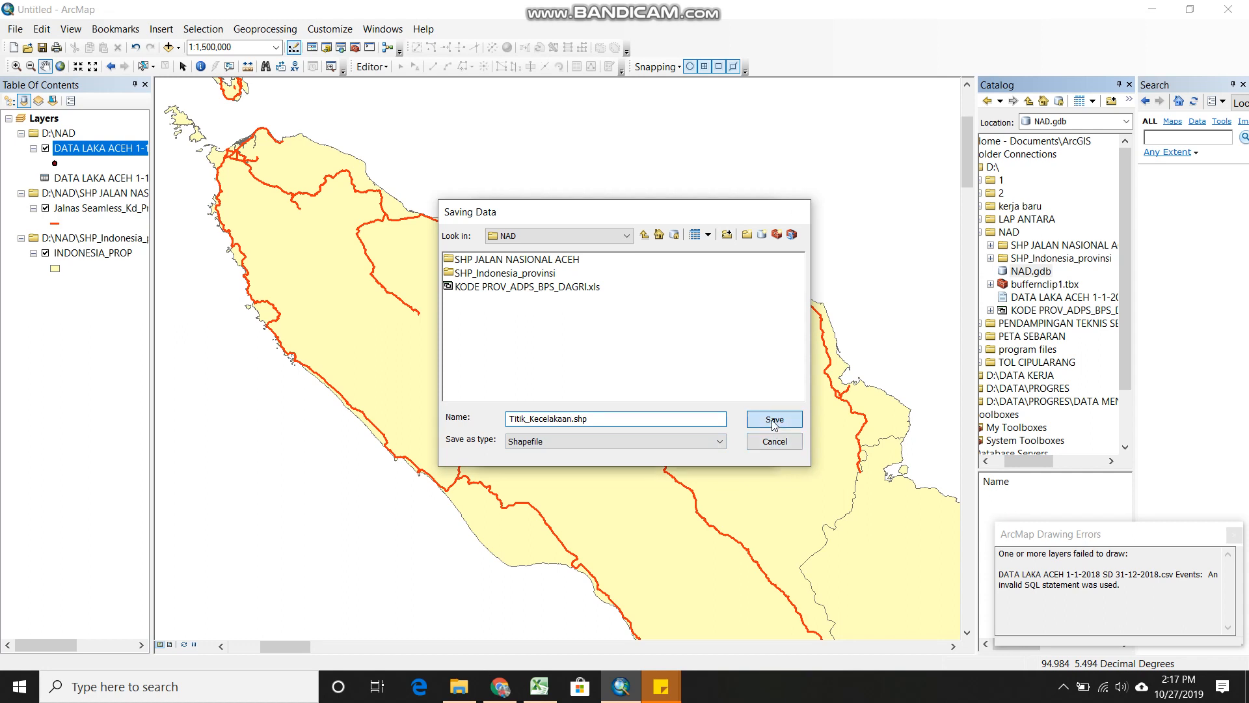
pyautogui.click(675, 448)
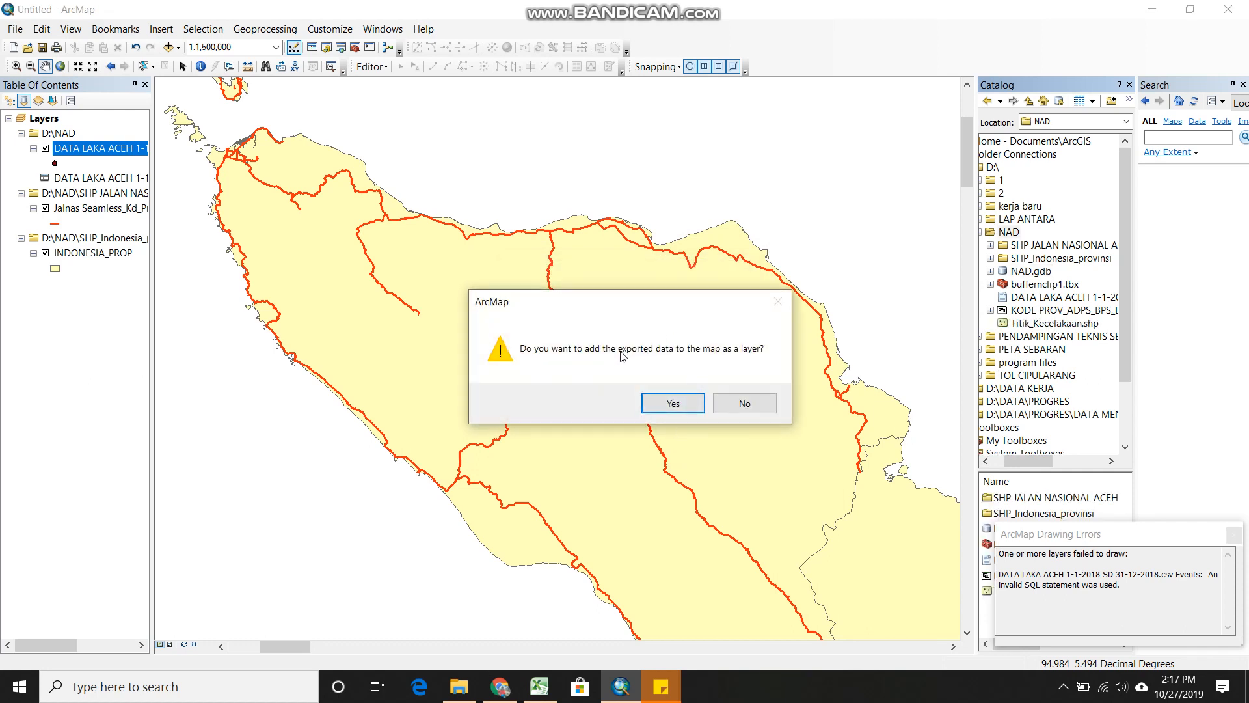
pyautogui.click(672, 403)
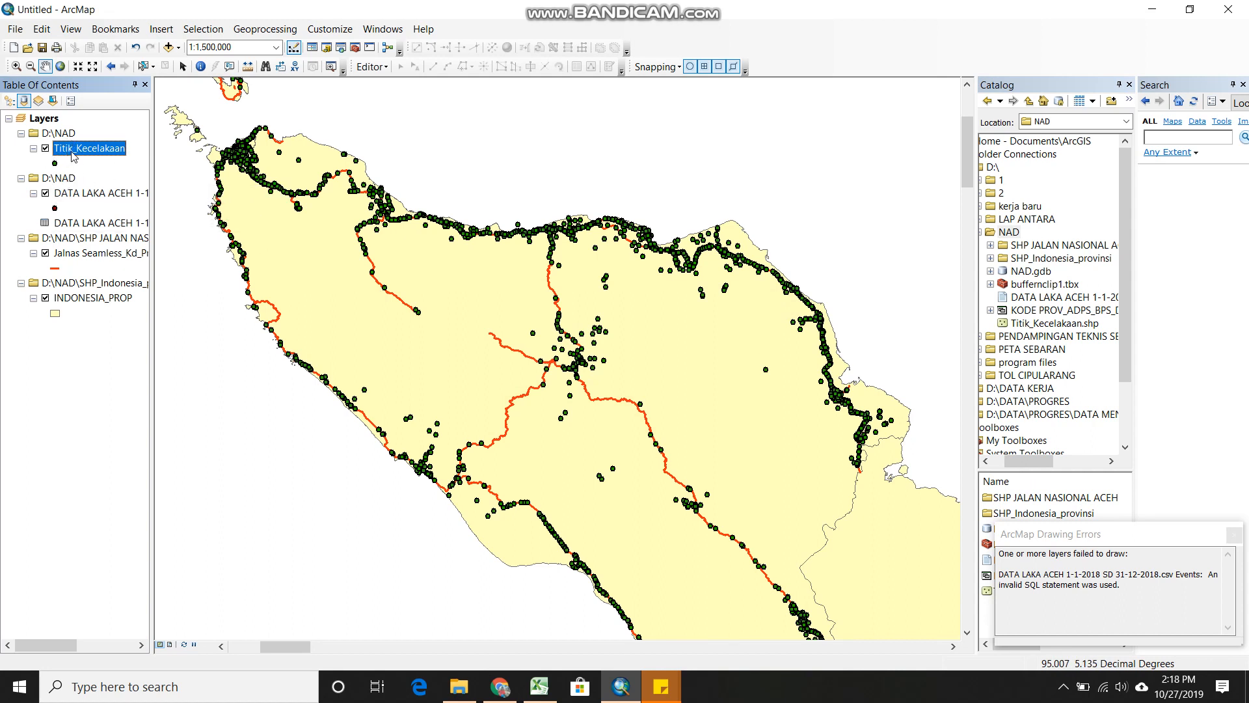
# Remove the D:\NAD group containing the CSV Events layer and its source table from the map
pyautogui.click(63, 179)
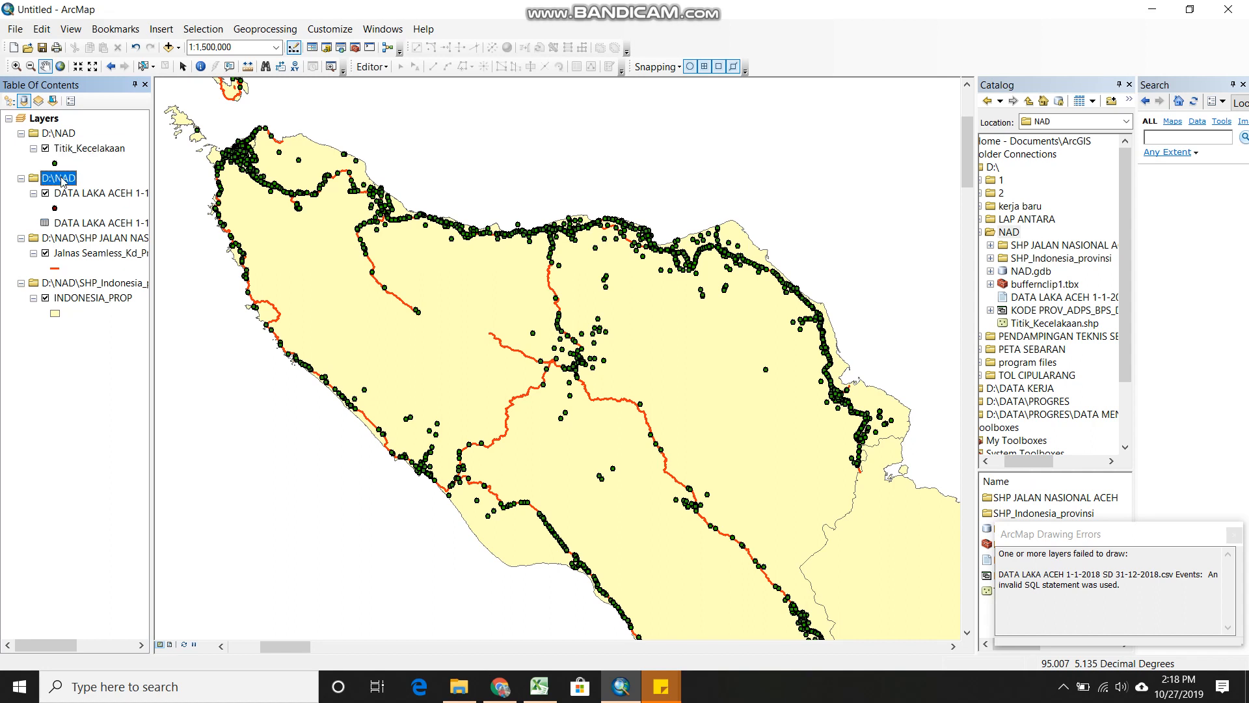
pyautogui.rightClick(63, 179)
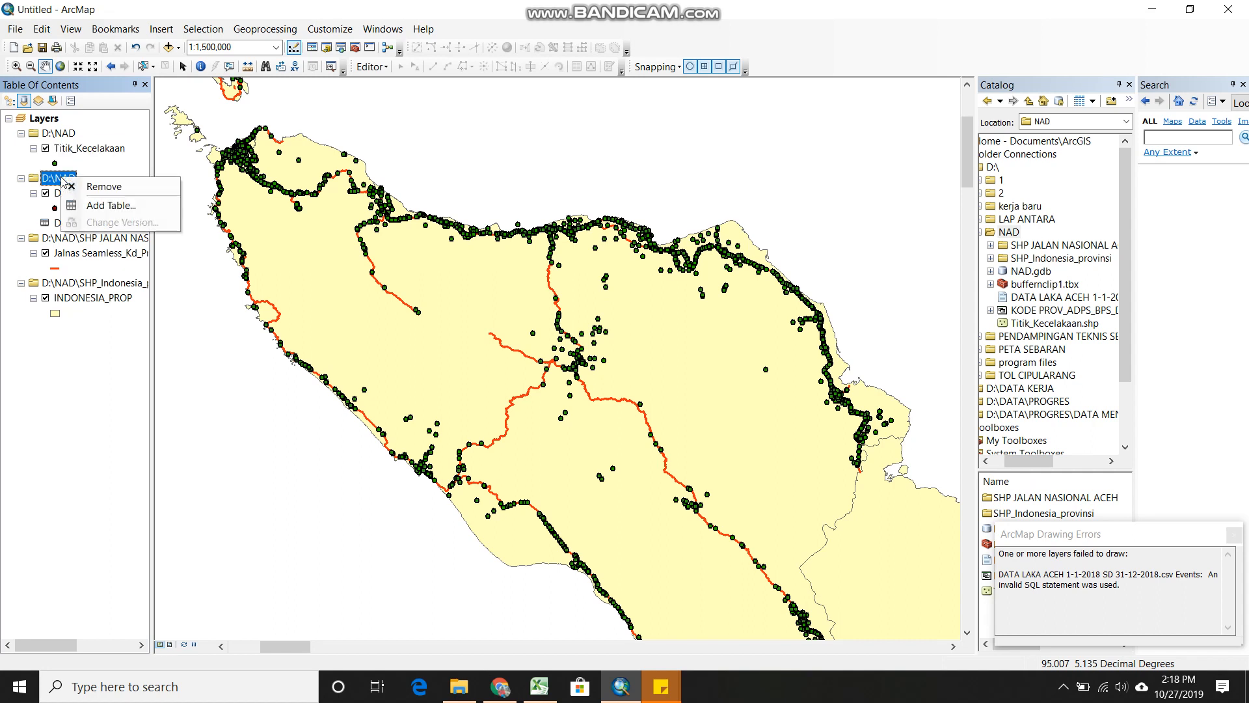
pyautogui.click(83, 189)
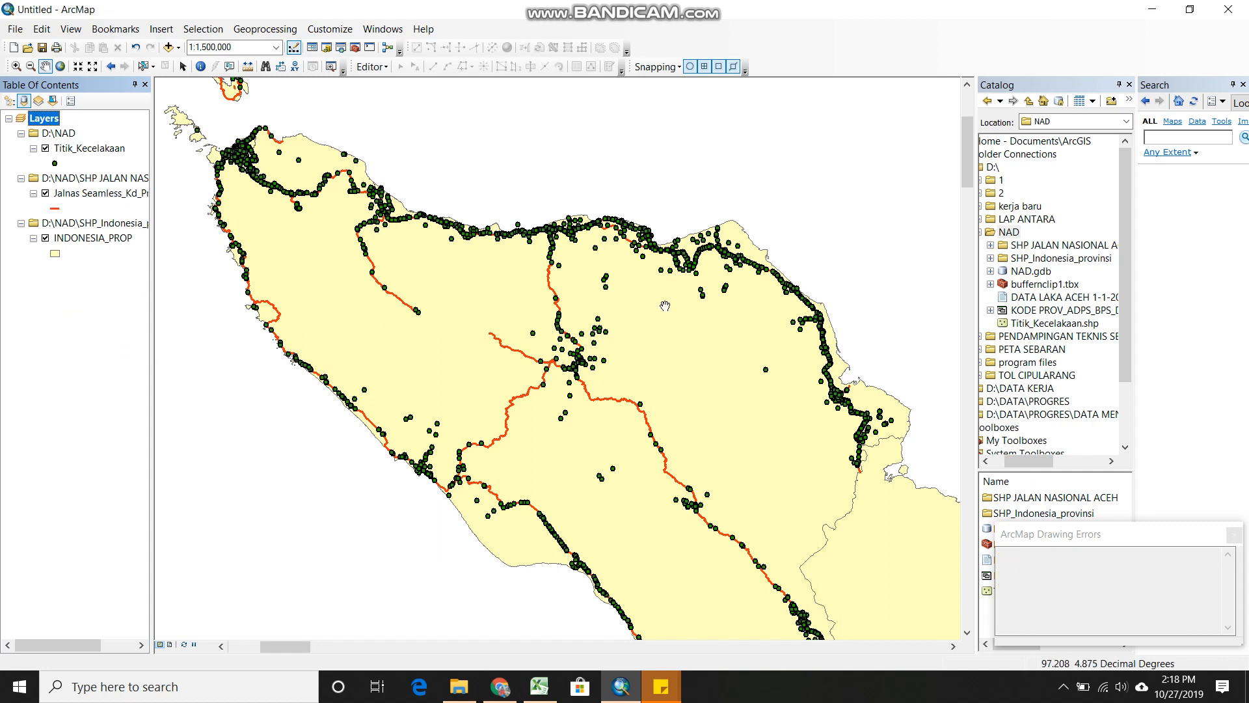
pyautogui.scroll(3, 658, 322)
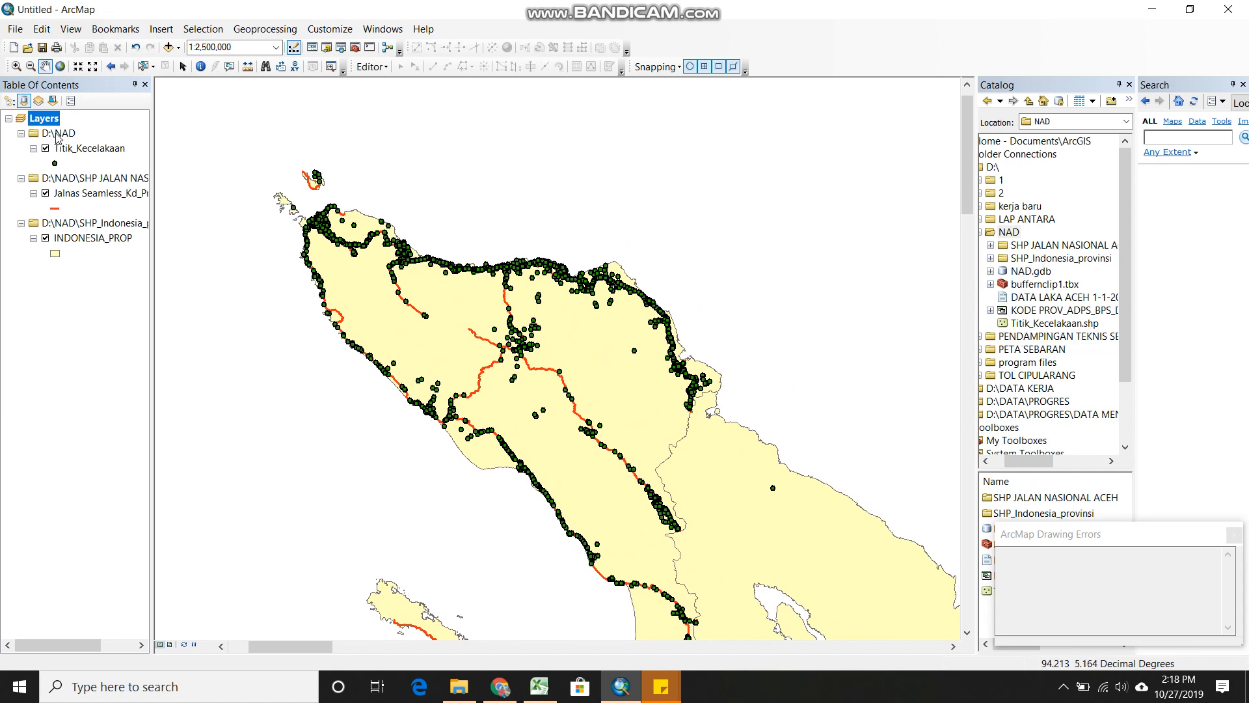
# Start a multiple feature class import into the NAD.gdb geodatabase
pyautogui.click(1031, 274)
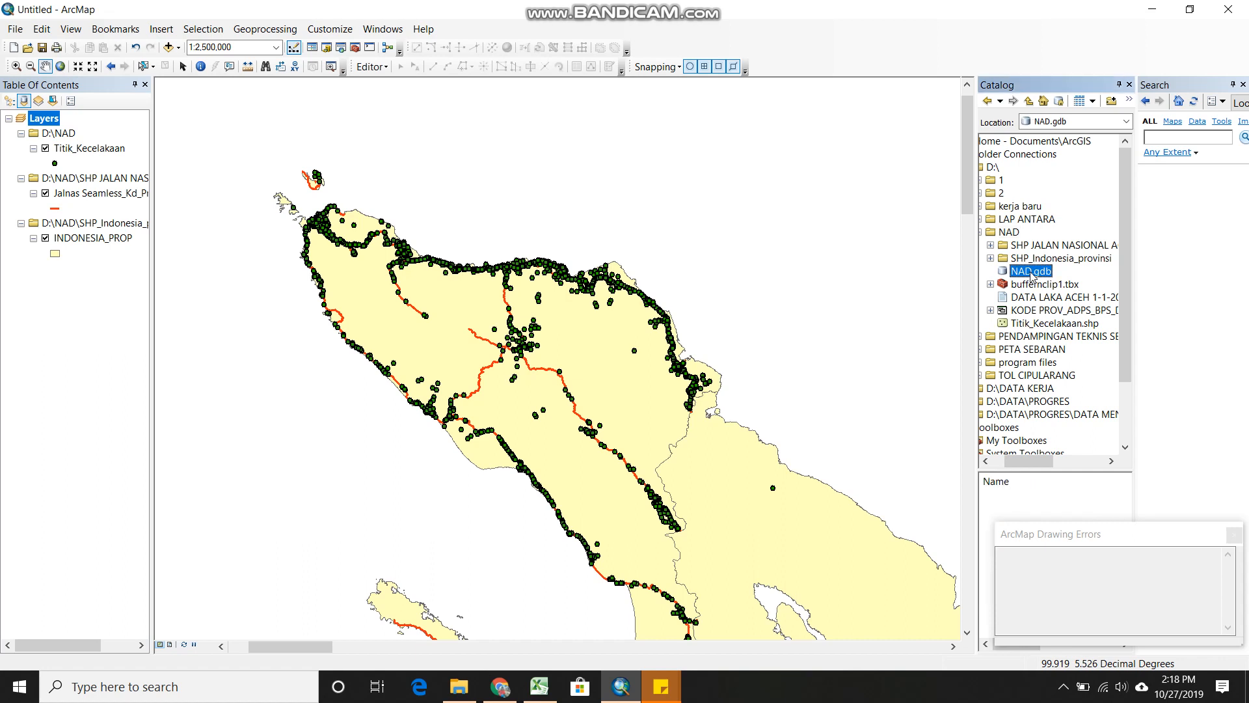
pyautogui.rightClick(1031, 276)
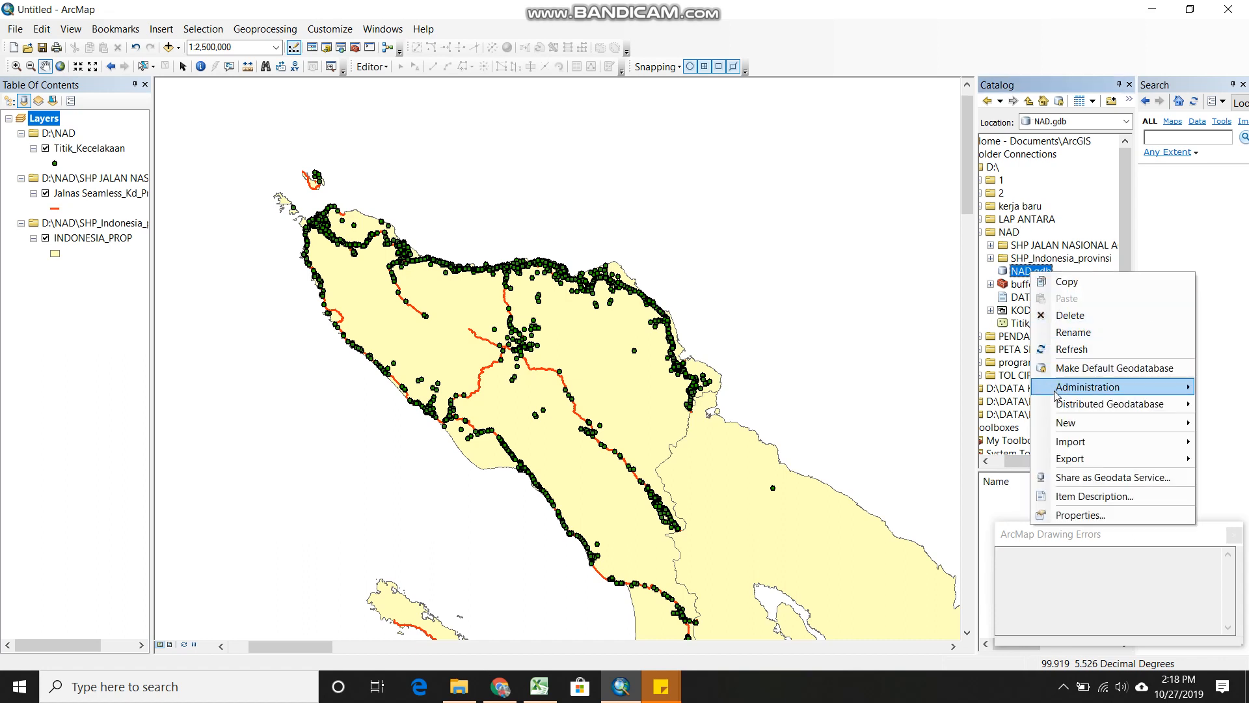
pyautogui.moveTo(1072, 464)
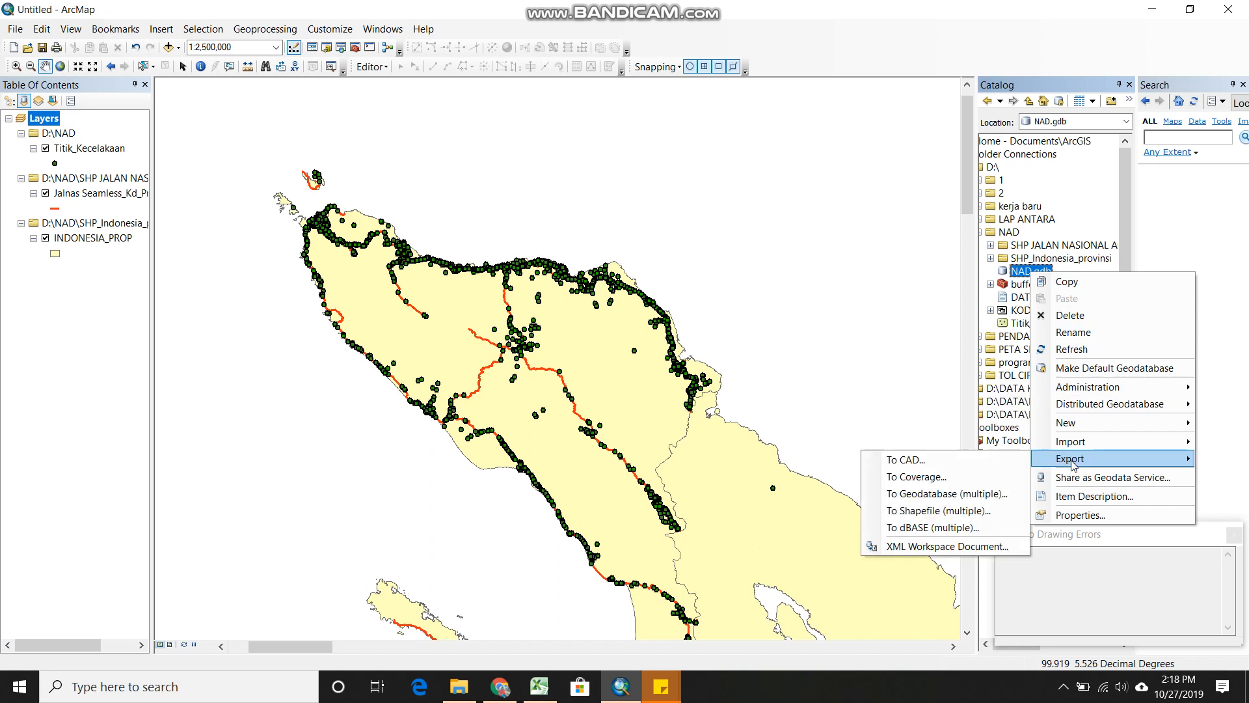
pyautogui.moveTo(1070, 442)
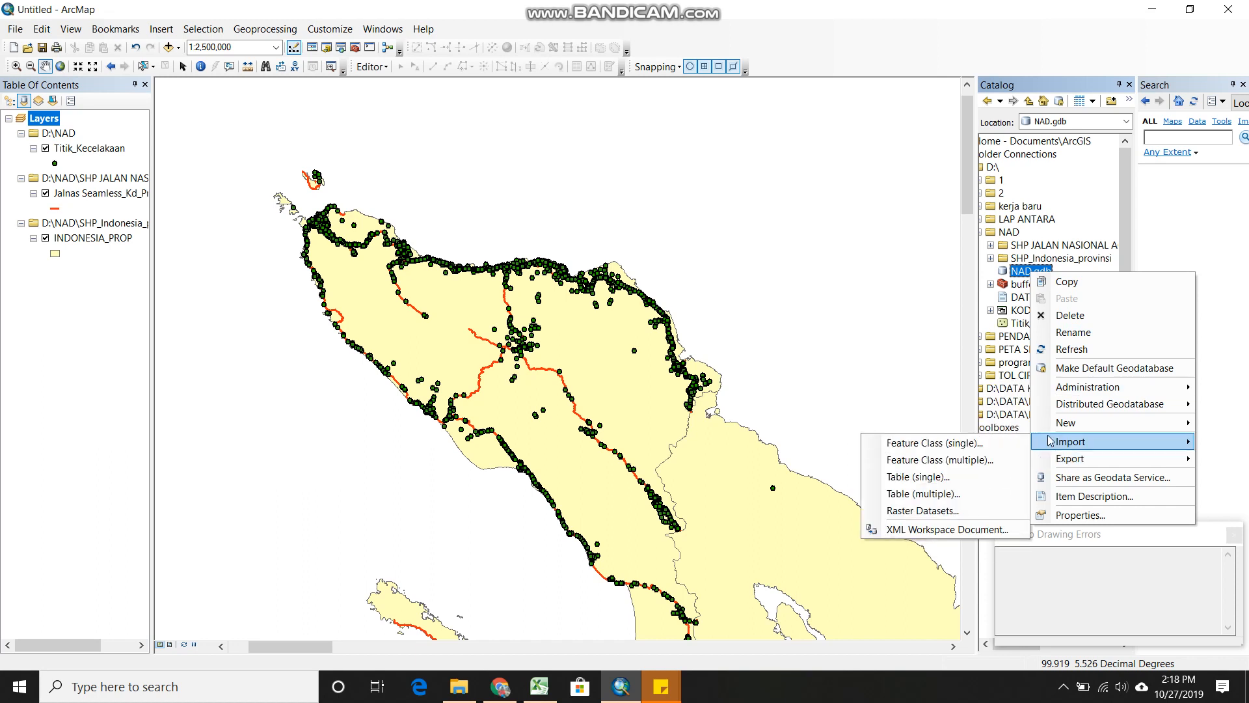
pyautogui.click(985, 461)
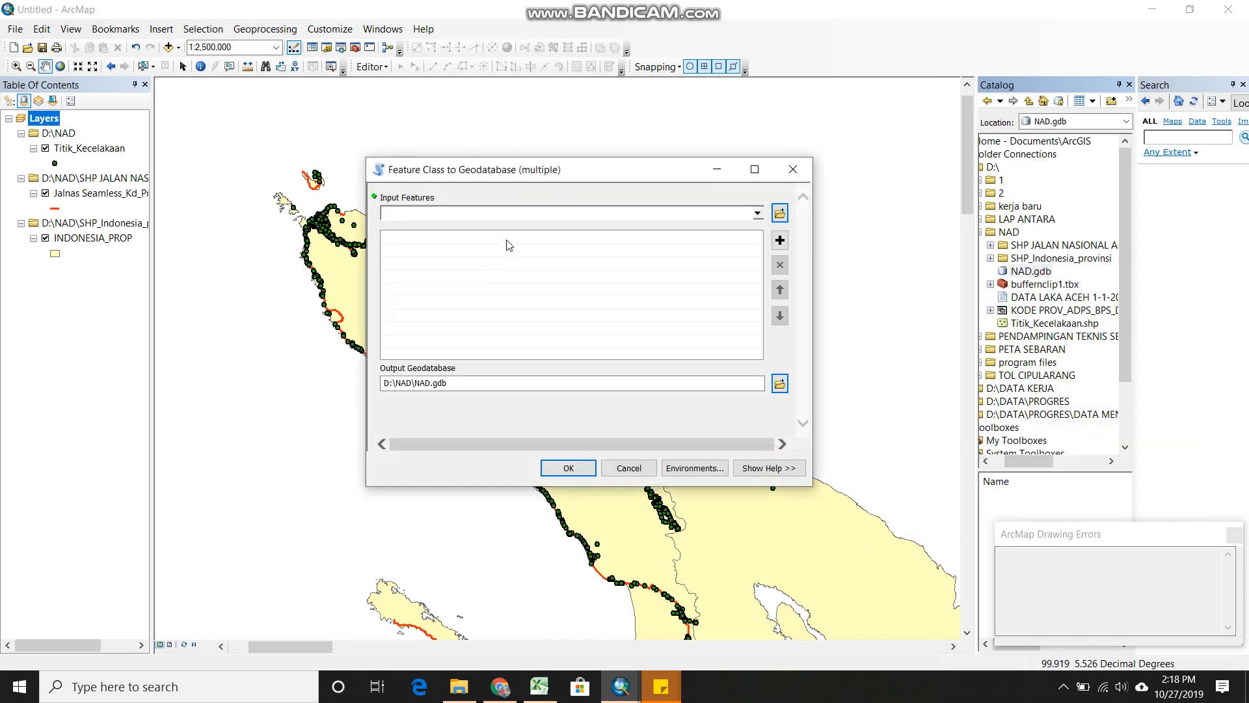
# Add Titik_Kecelakaan, Jalnas Seamless_Kd_Prov__01 and INDONESIA_PROP as input features and run the import into D:\NAD\NAD.gdb
pyautogui.click(757, 213)
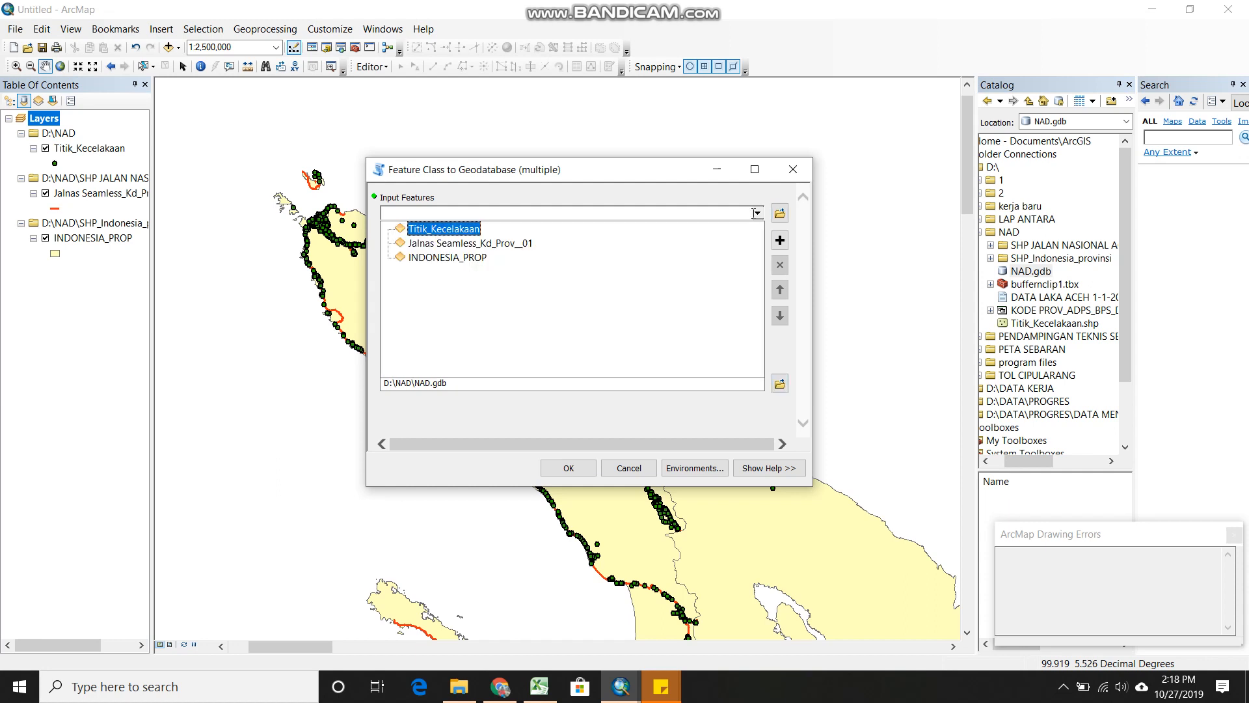
pyautogui.click(637, 231)
pyautogui.click(758, 213)
pyautogui.click(665, 243)
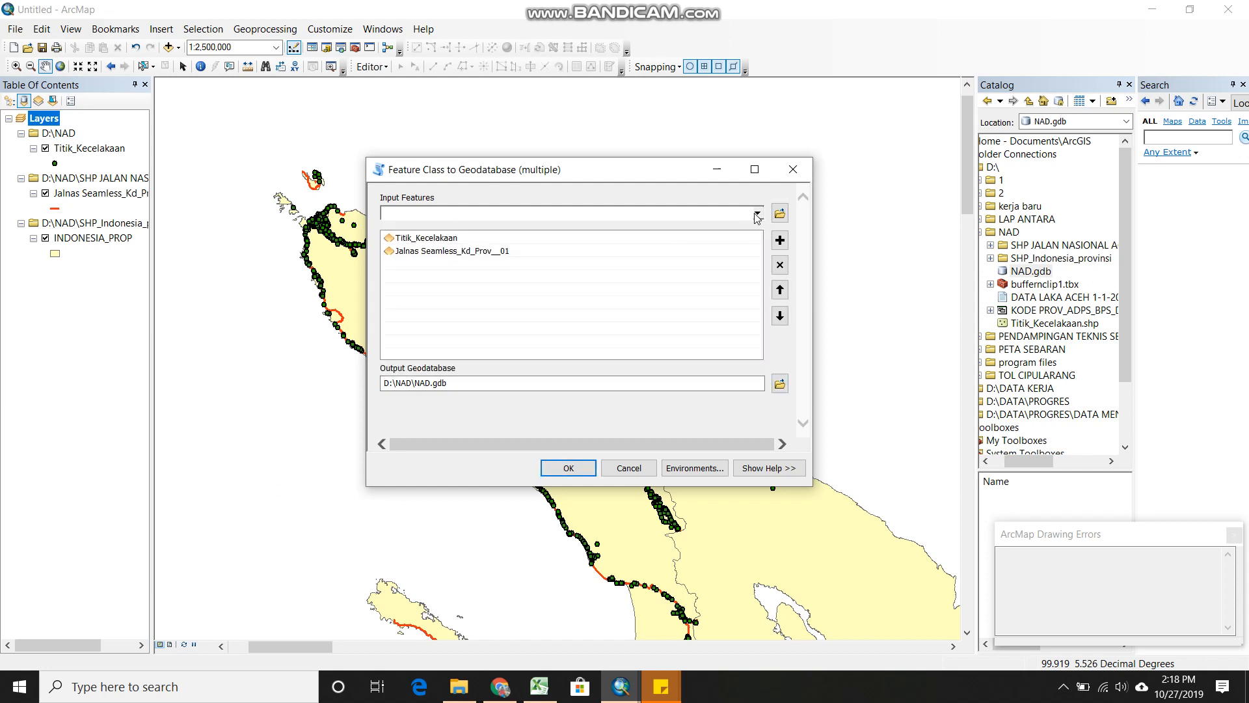
pyautogui.click(758, 213)
pyautogui.click(615, 263)
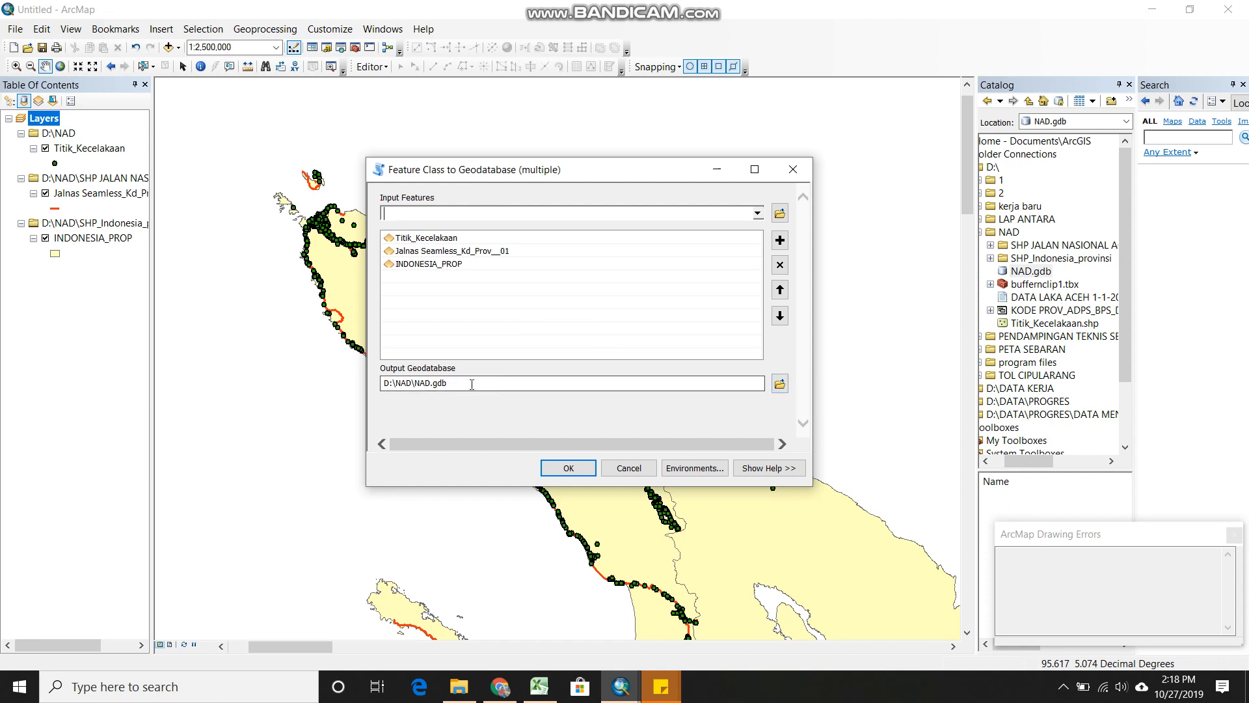
pyautogui.moveTo(454, 383); pyautogui.dragTo(383, 383)
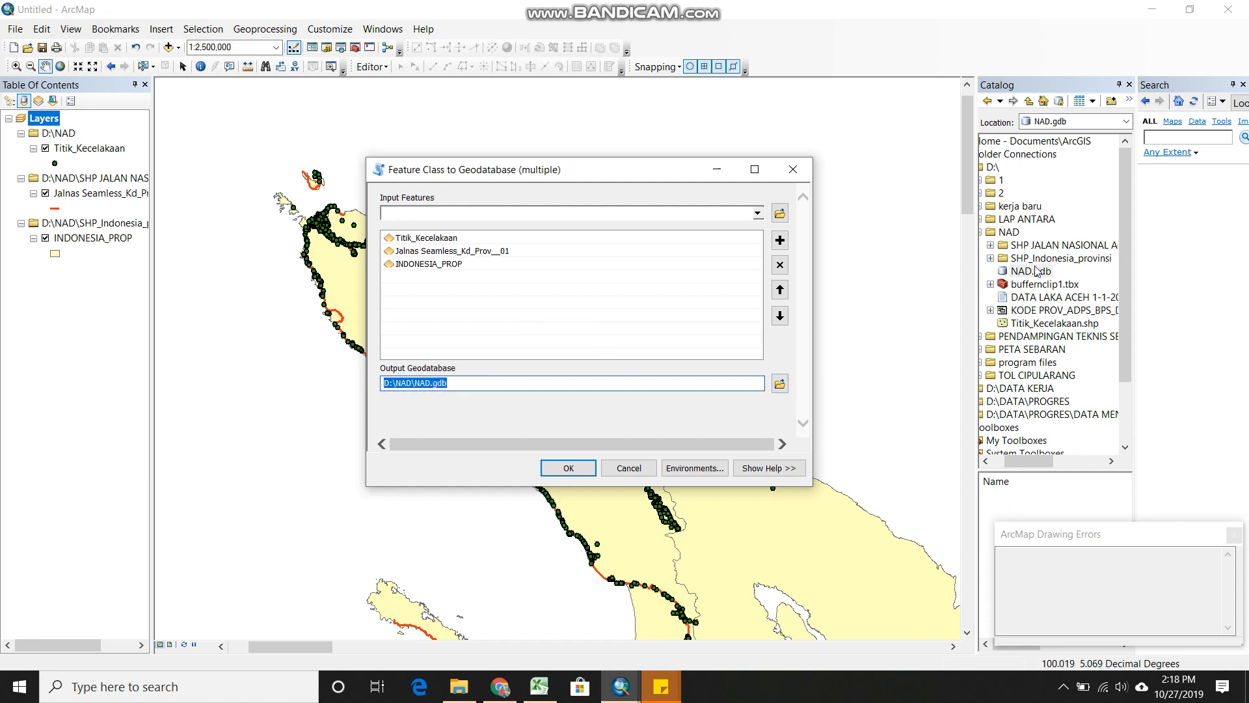
pyautogui.click(576, 467)
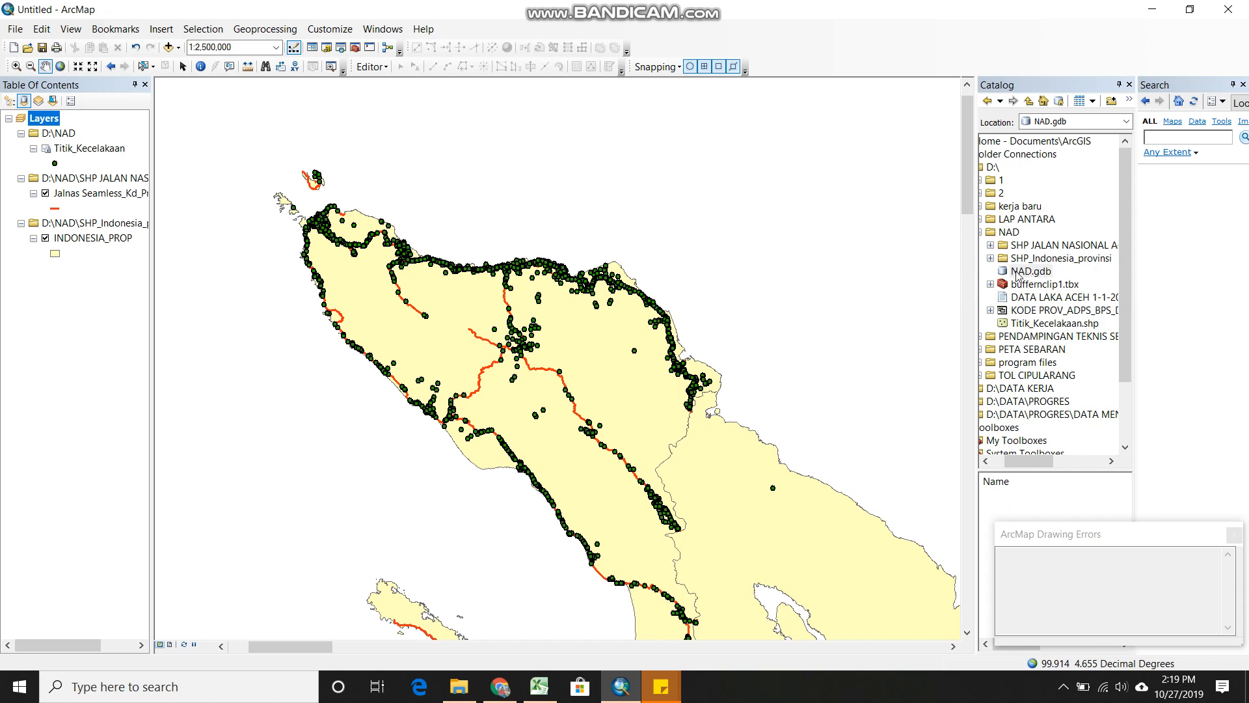
# Refresh the NAD folder and expand NAD.gdb to check its imported feature classes
pyautogui.rightClick(1009, 232)
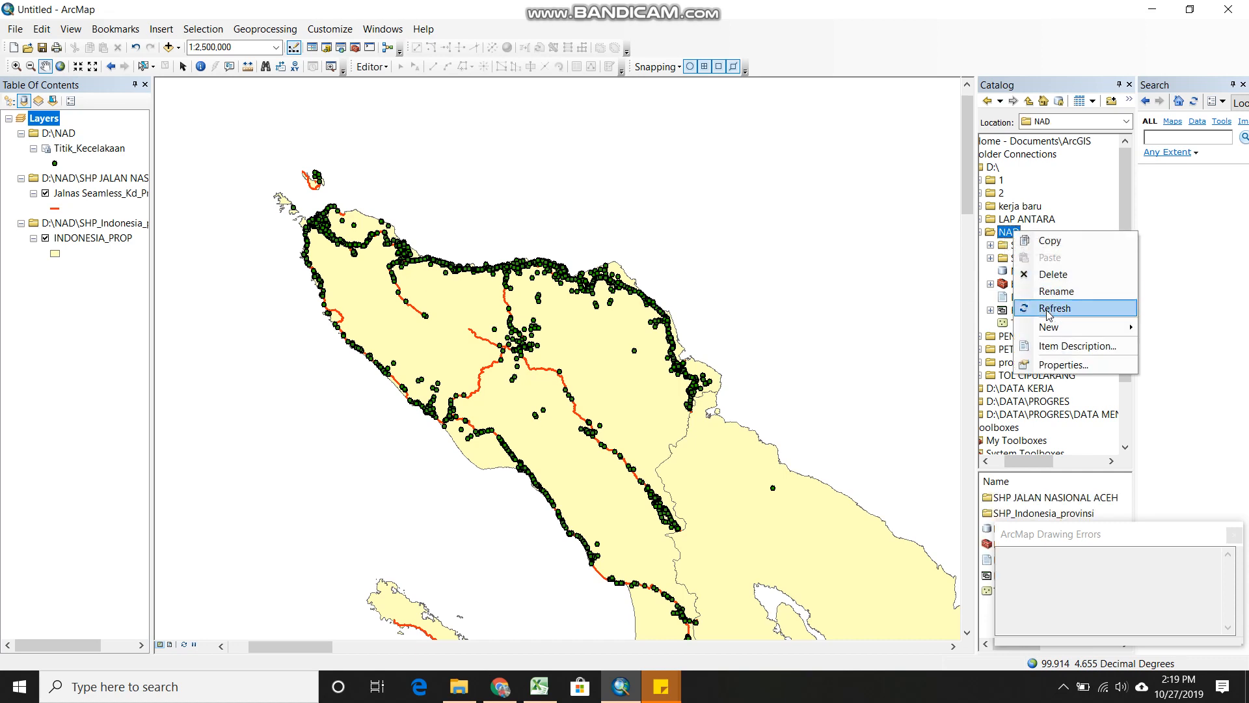
pyautogui.click(1054, 308)
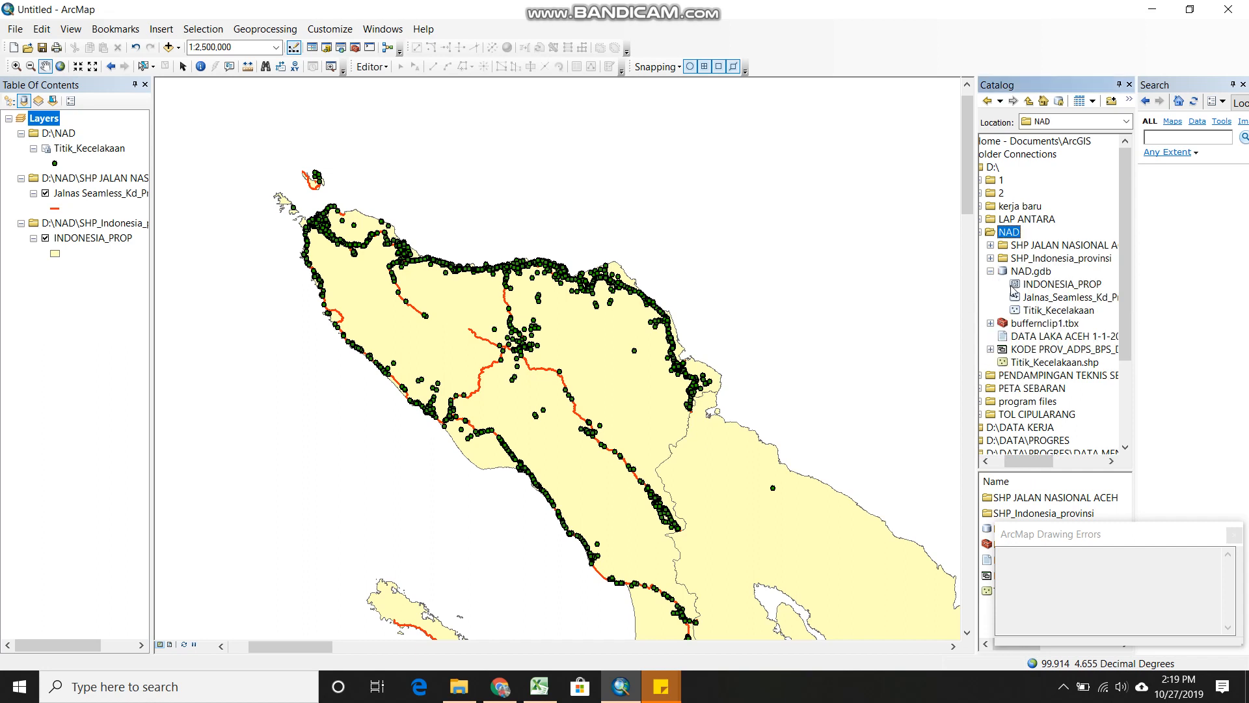
pyautogui.click(1042, 287)
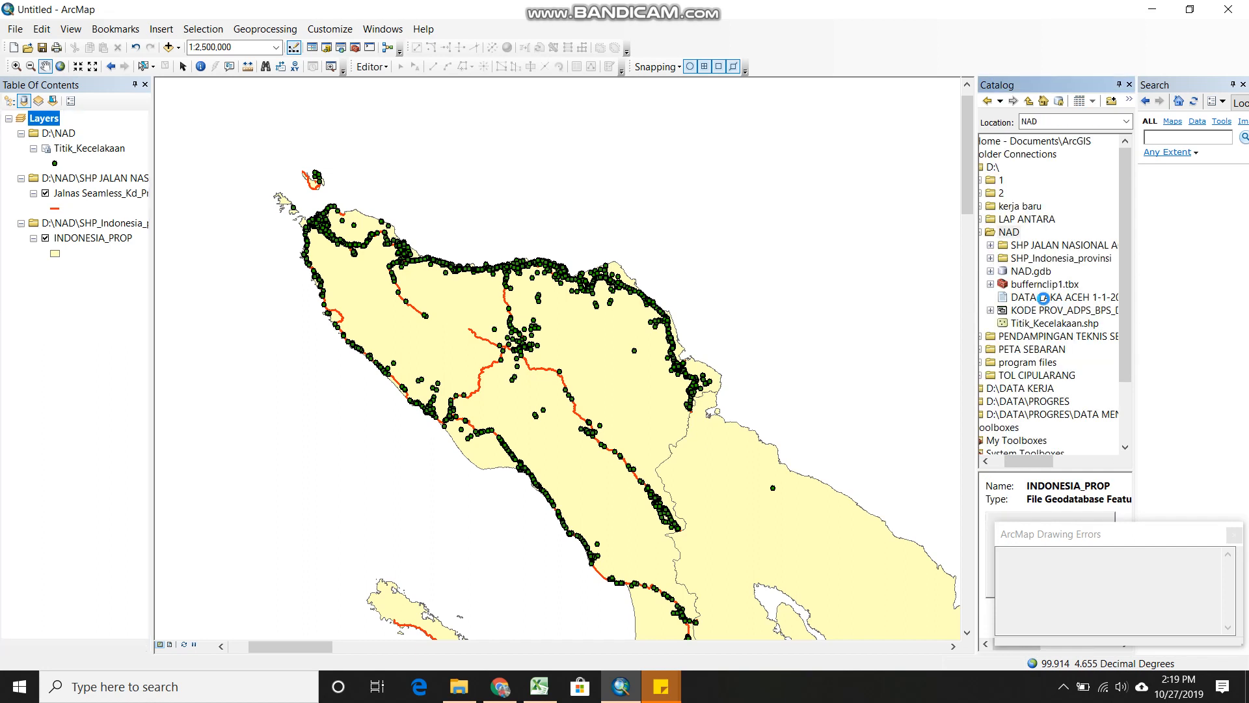
pyautogui.click(991, 272)
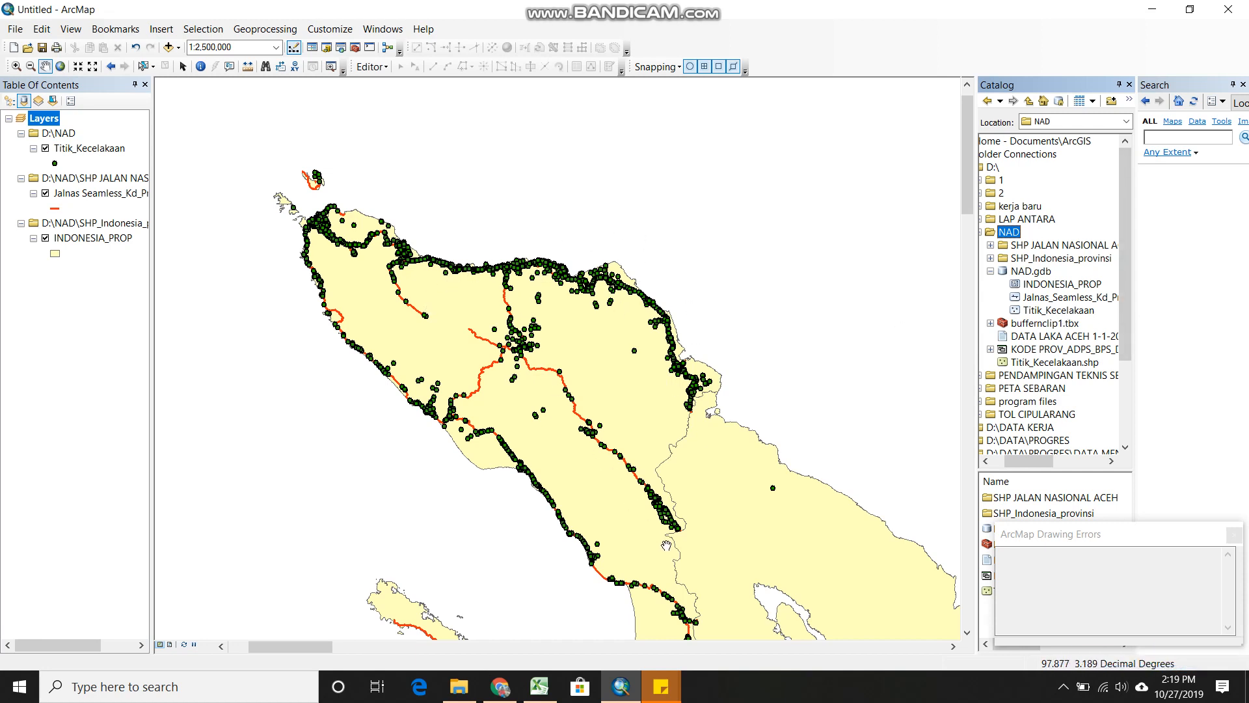
# Open the attribute table of the Titik_Kecelakaan layer
pyautogui.scroll(4, 558, 345)
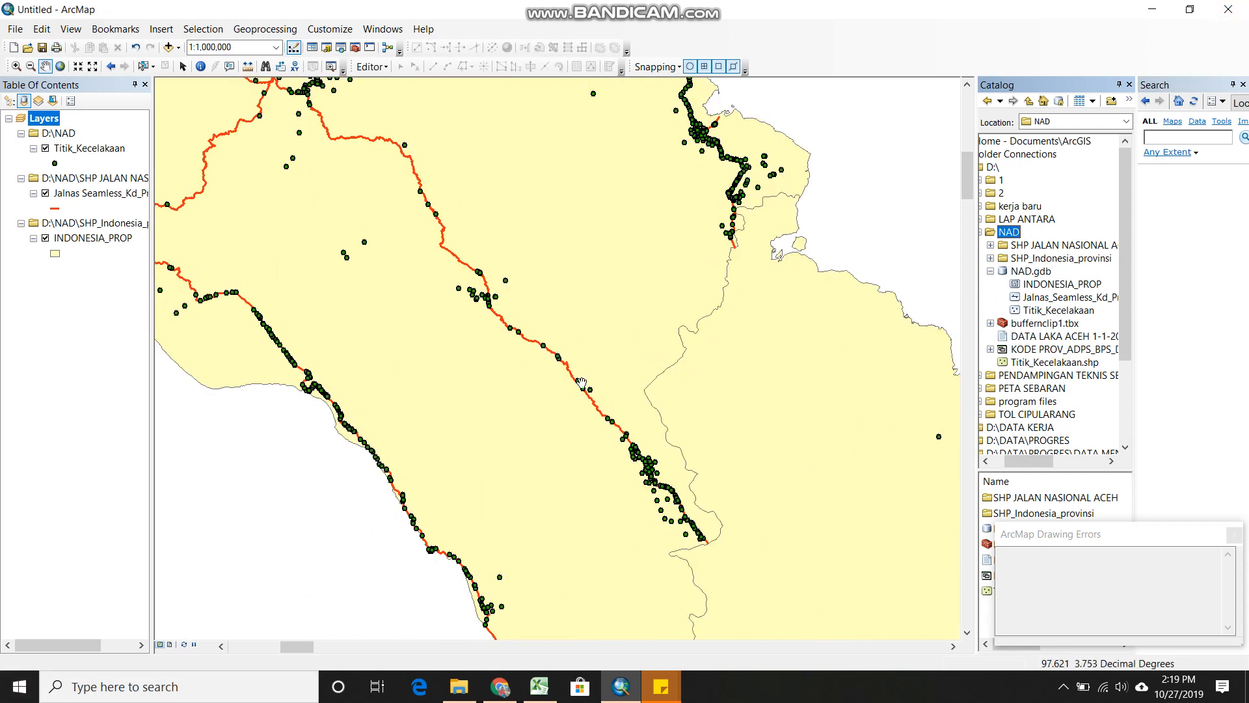
pyautogui.rightClick(102, 152)
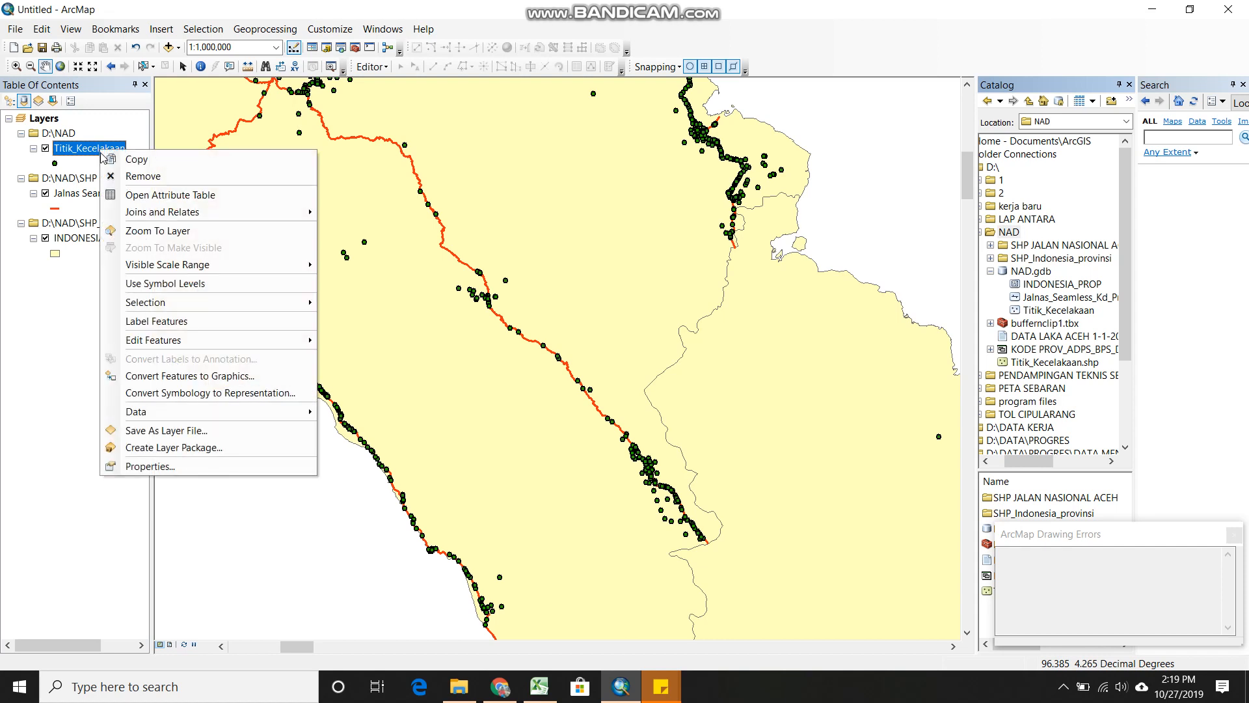
pyautogui.click(135, 196)
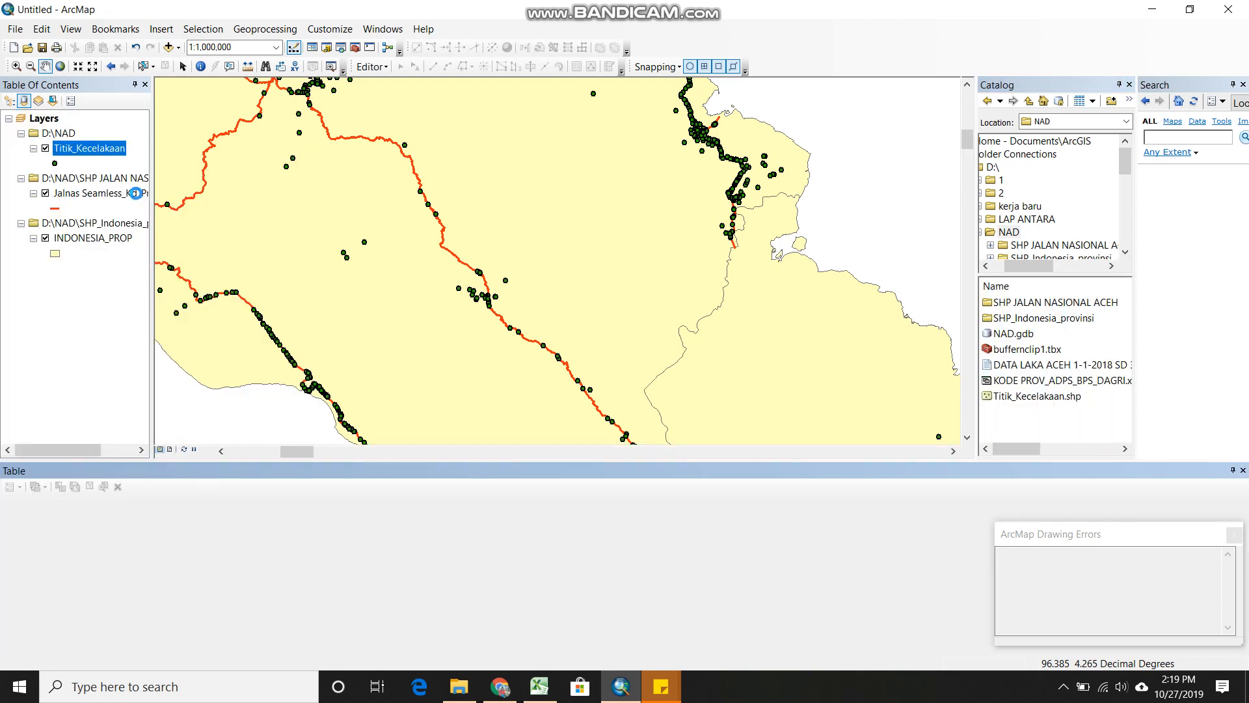
pyautogui.rightClick(77, 150)
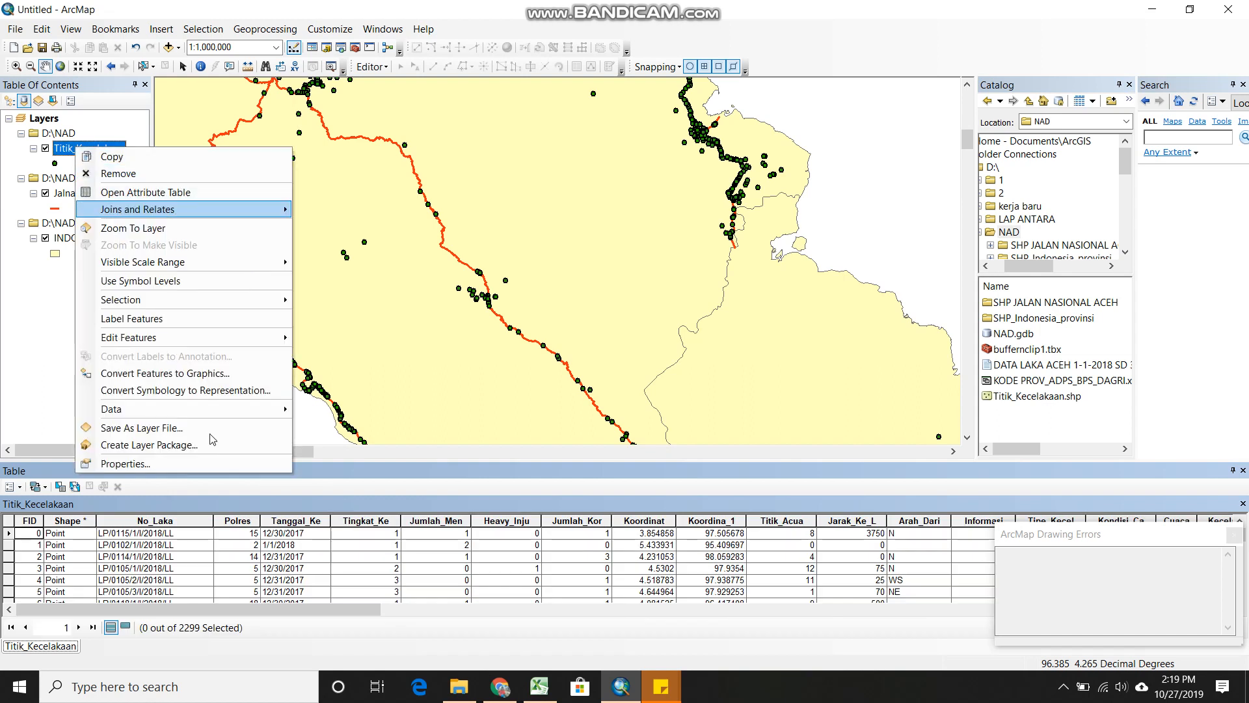
pyautogui.click(306, 566)
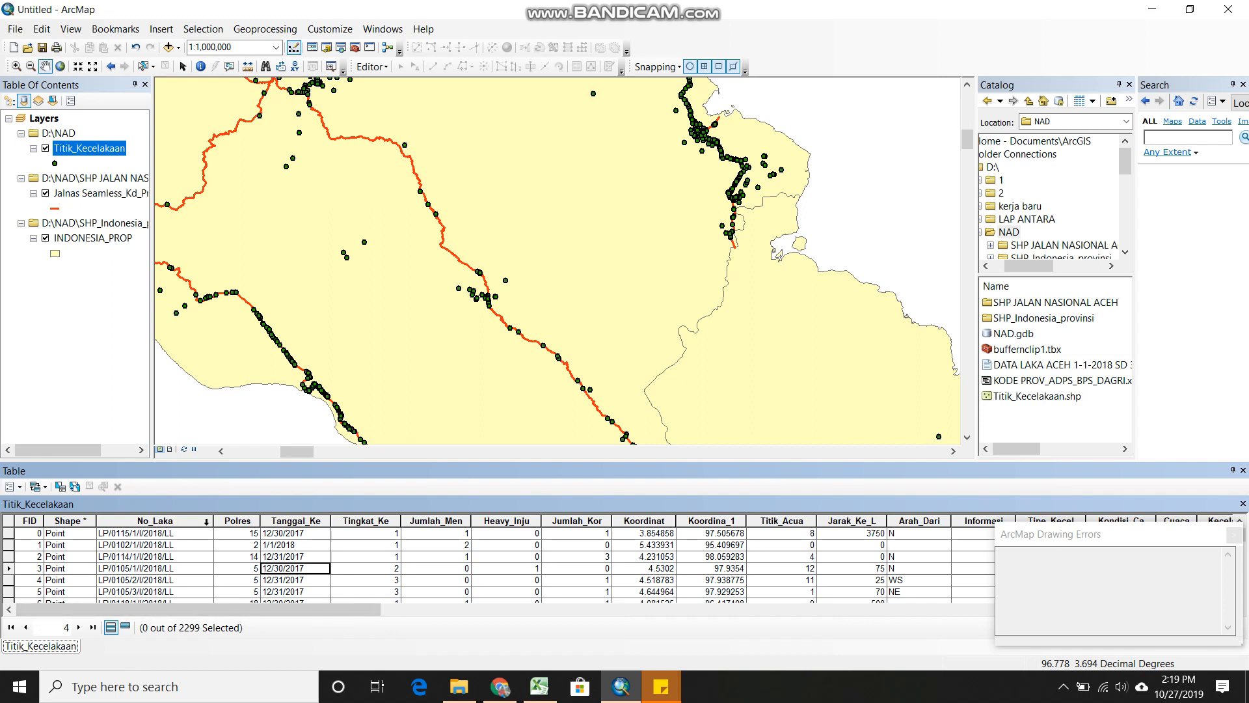
# Narrow the No_Laka column, sort the table ascending by it, and select the first two records for inspection
pyautogui.moveTo(213, 521); pyautogui.dragTo(196, 522)
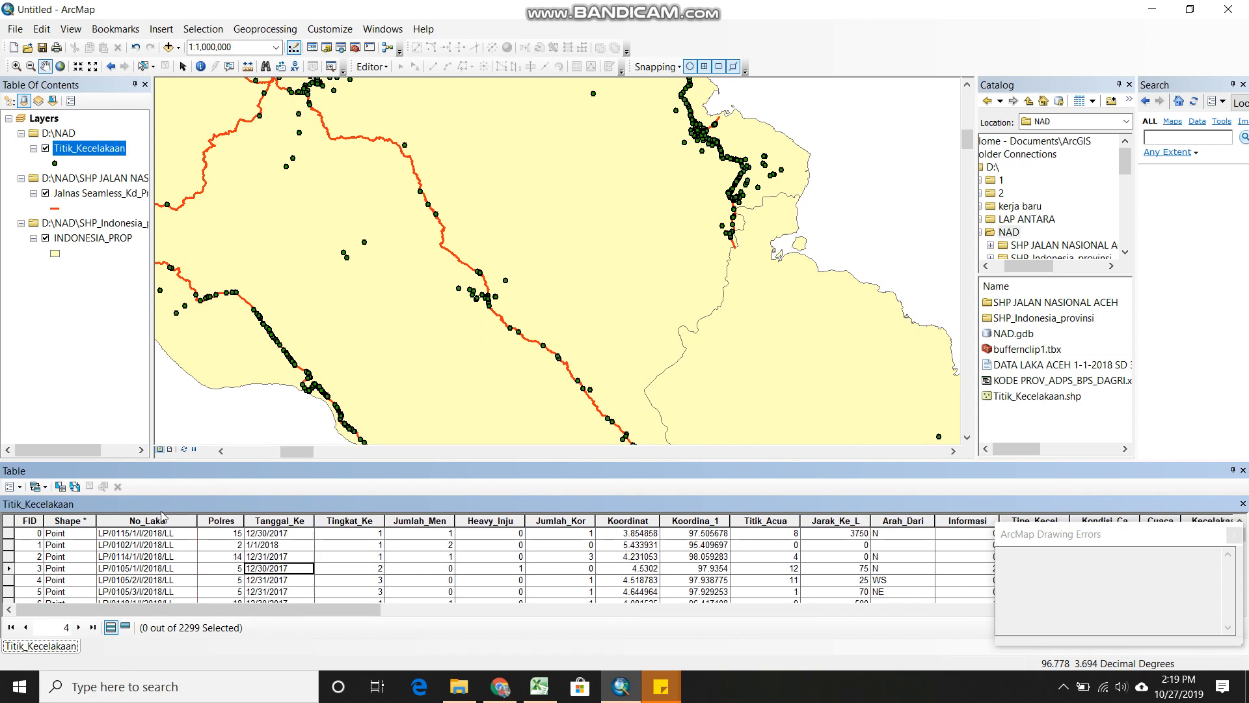
pyautogui.doubleClick(145, 520)
pyautogui.doubleClick(145, 520)
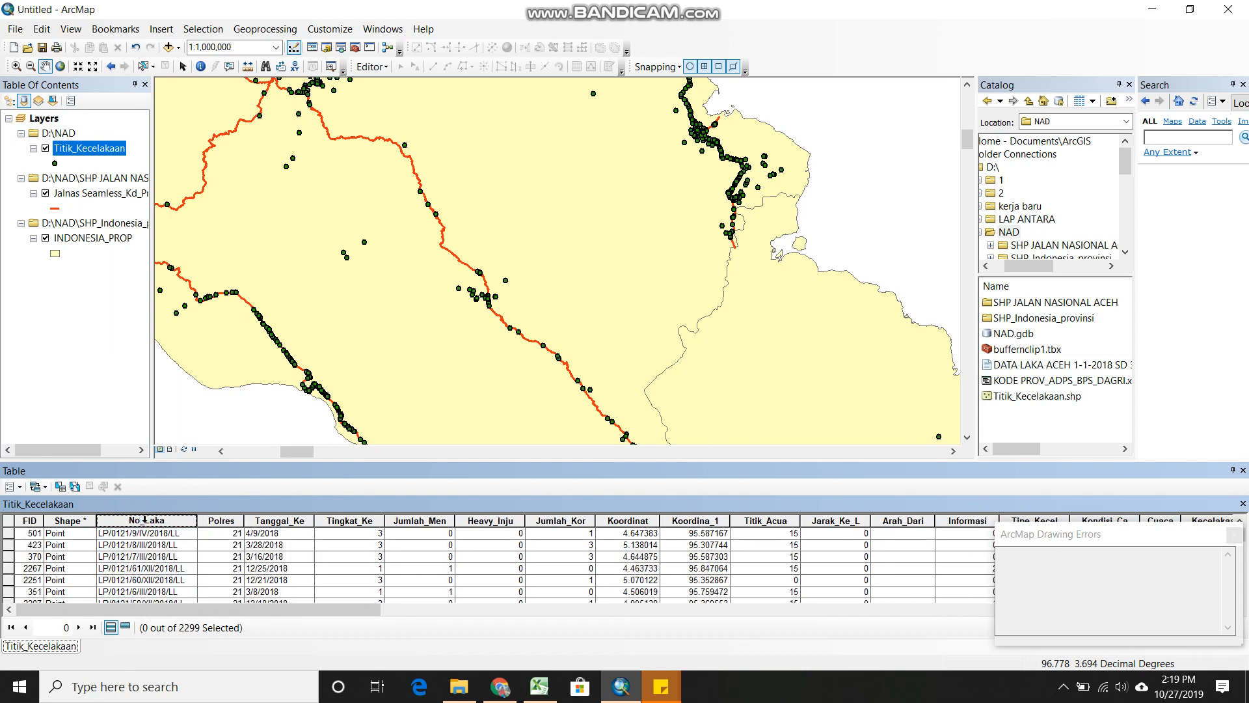
pyautogui.doubleClick(145, 521)
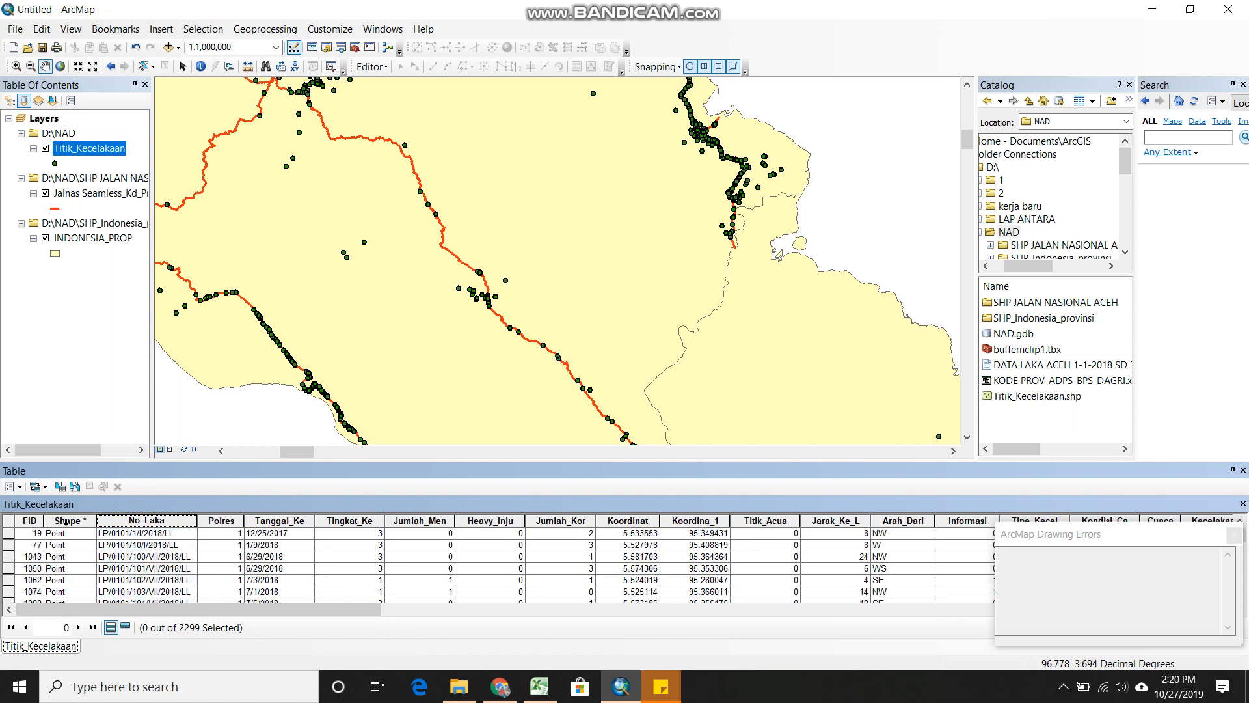
pyautogui.moveTo(8, 533); pyautogui.dragTo(9, 545)
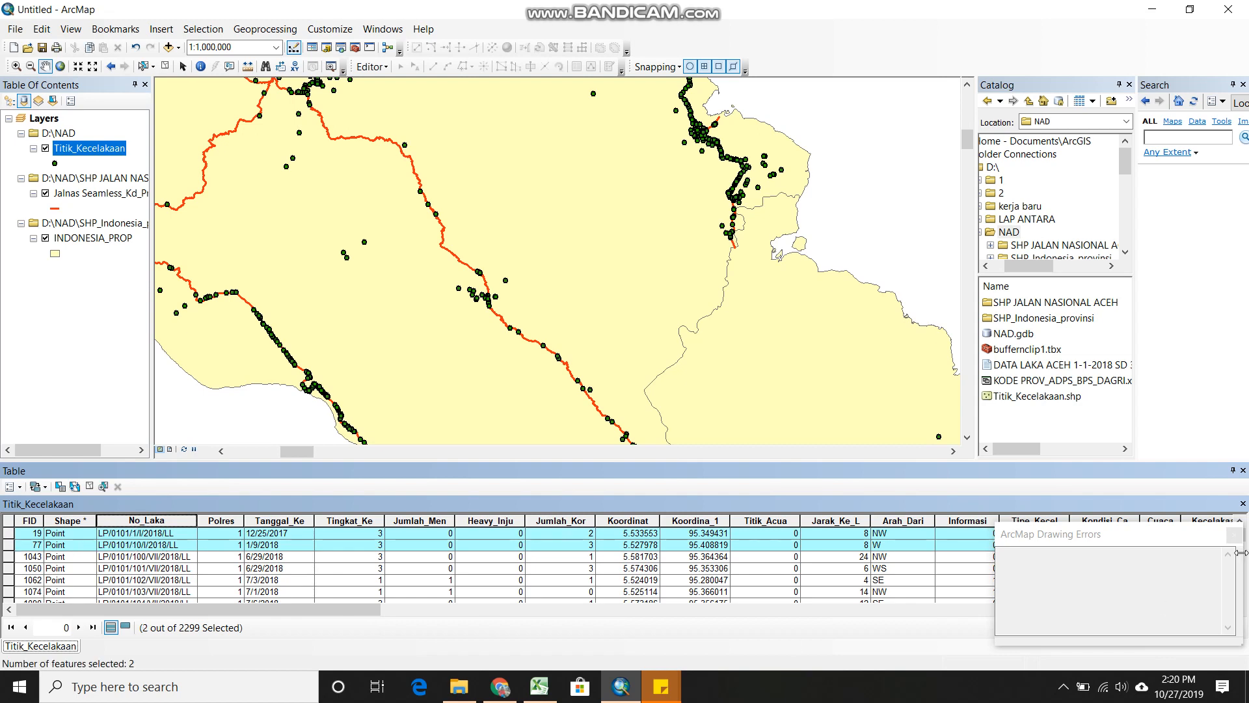
pyautogui.click(1231, 535)
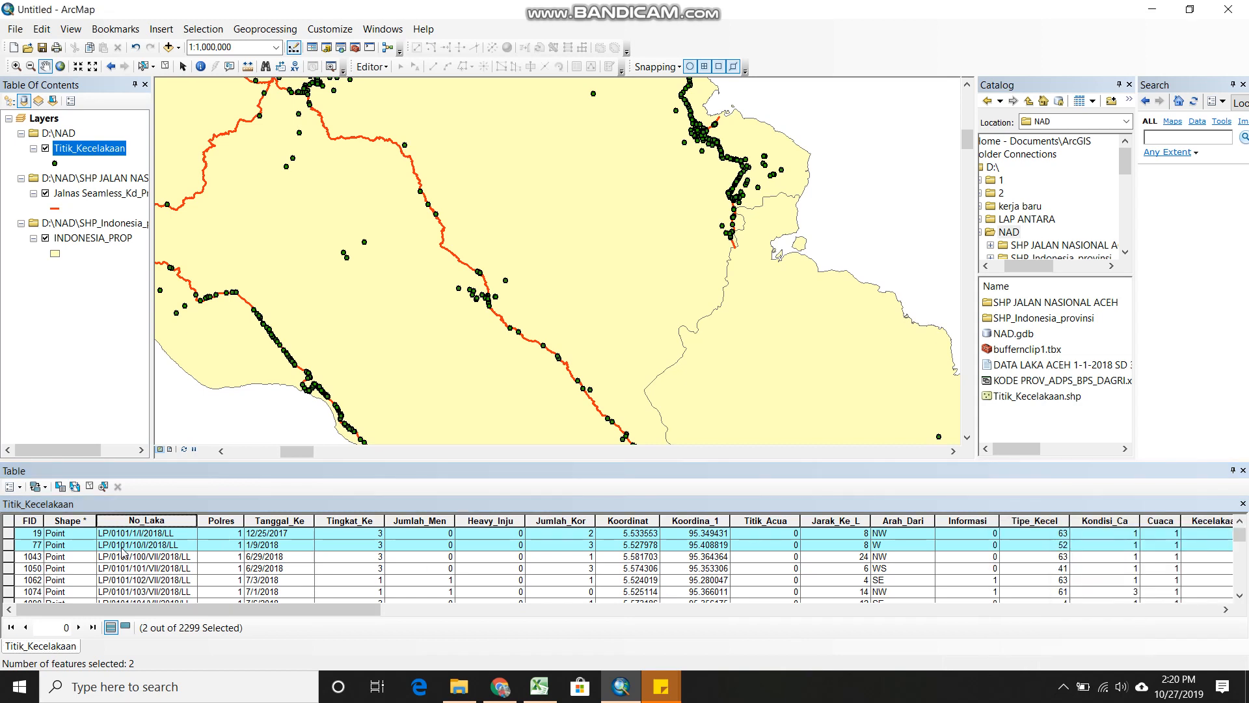
# Sort the table by Tanggal_Ke in both directions to examine the earliest and latest accident dates
pyautogui.click(150, 521)
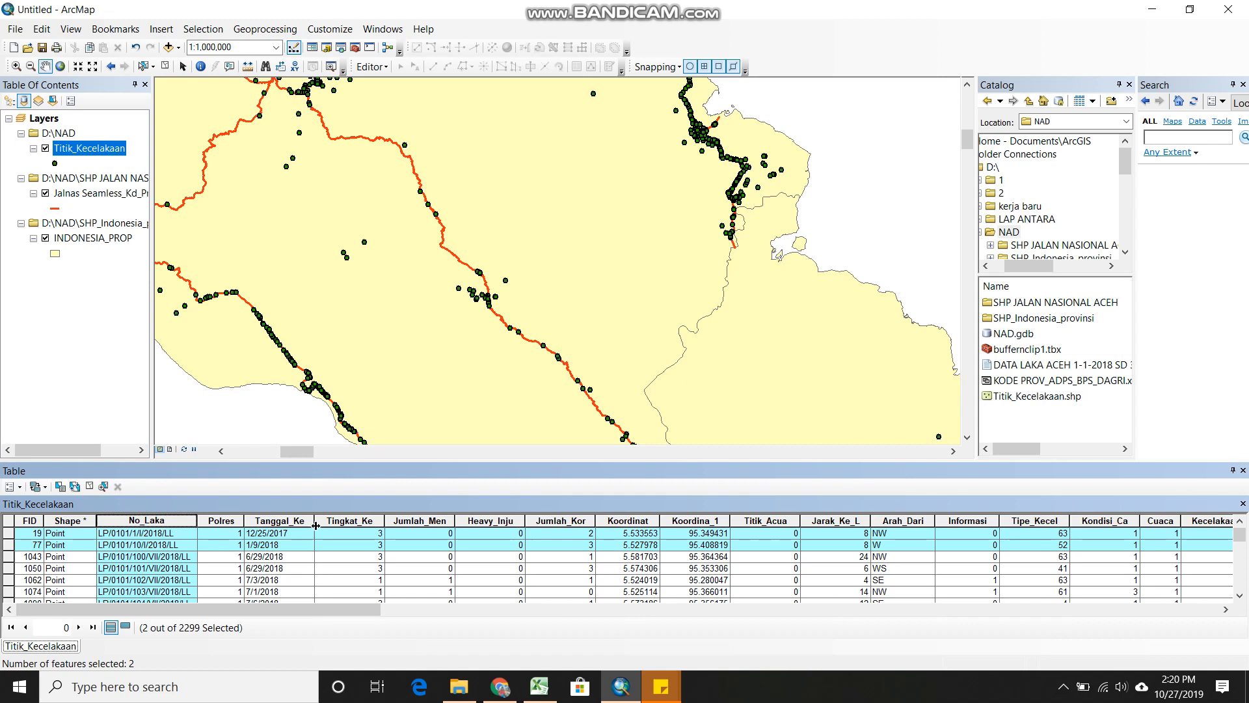
pyautogui.click(282, 520)
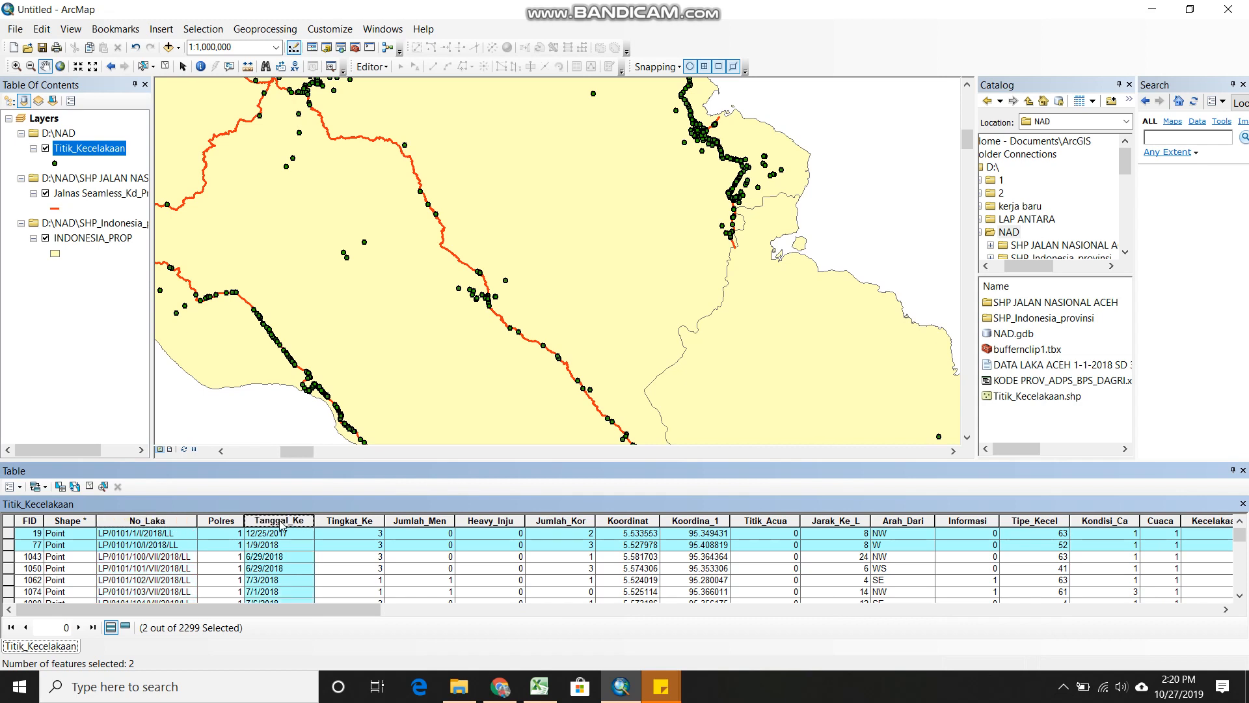
pyautogui.doubleClick(279, 521)
pyautogui.doubleClick(278, 520)
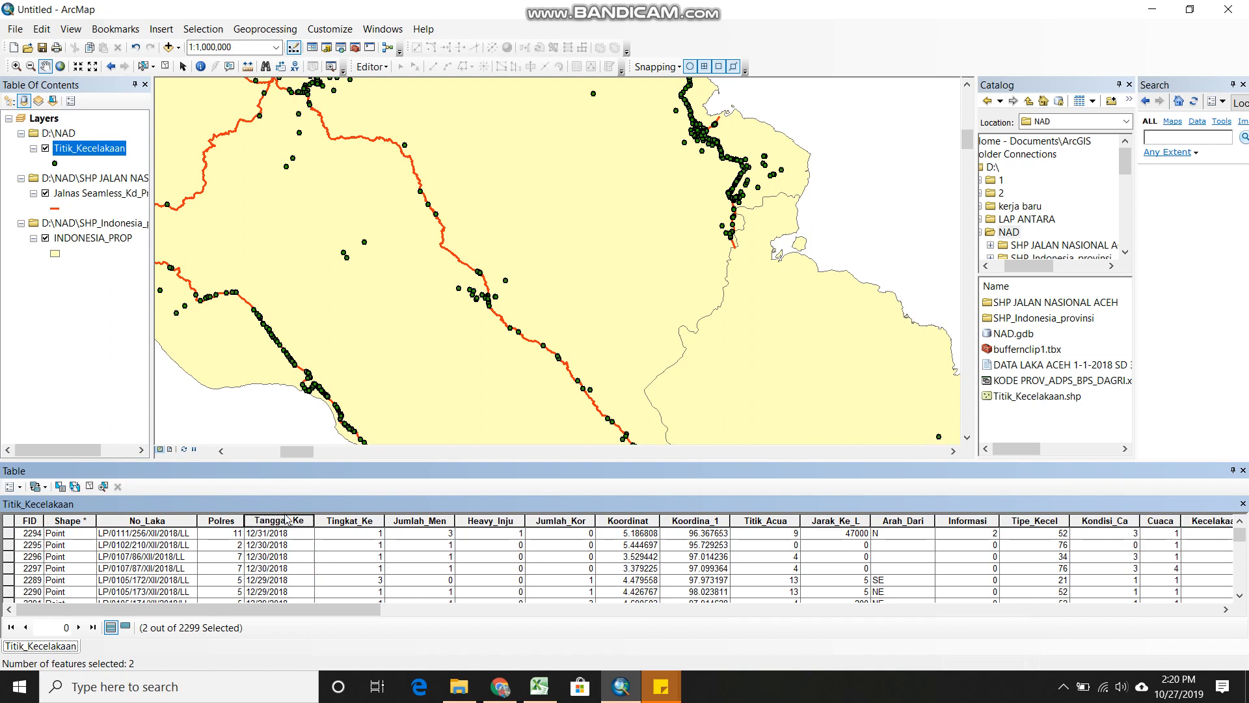
pyautogui.doubleClick(284, 521)
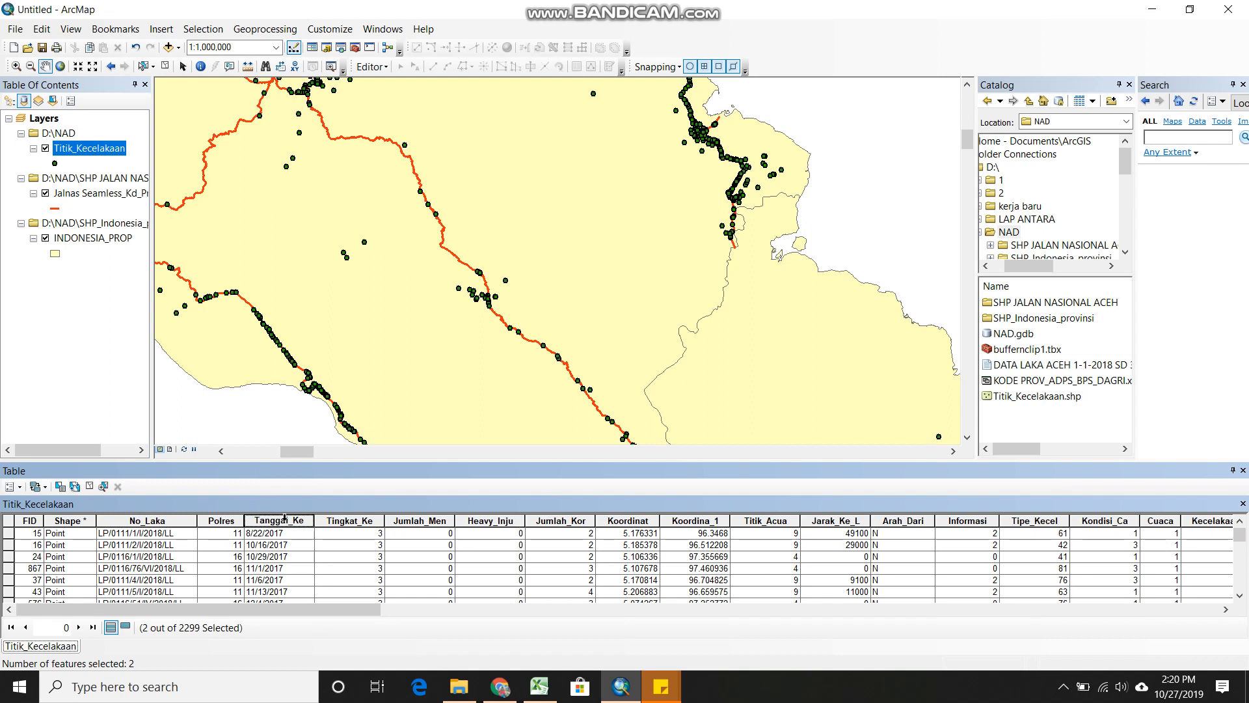
pyautogui.doubleClick(284, 518)
pyautogui.doubleClick(284, 519)
pyautogui.click(10, 537)
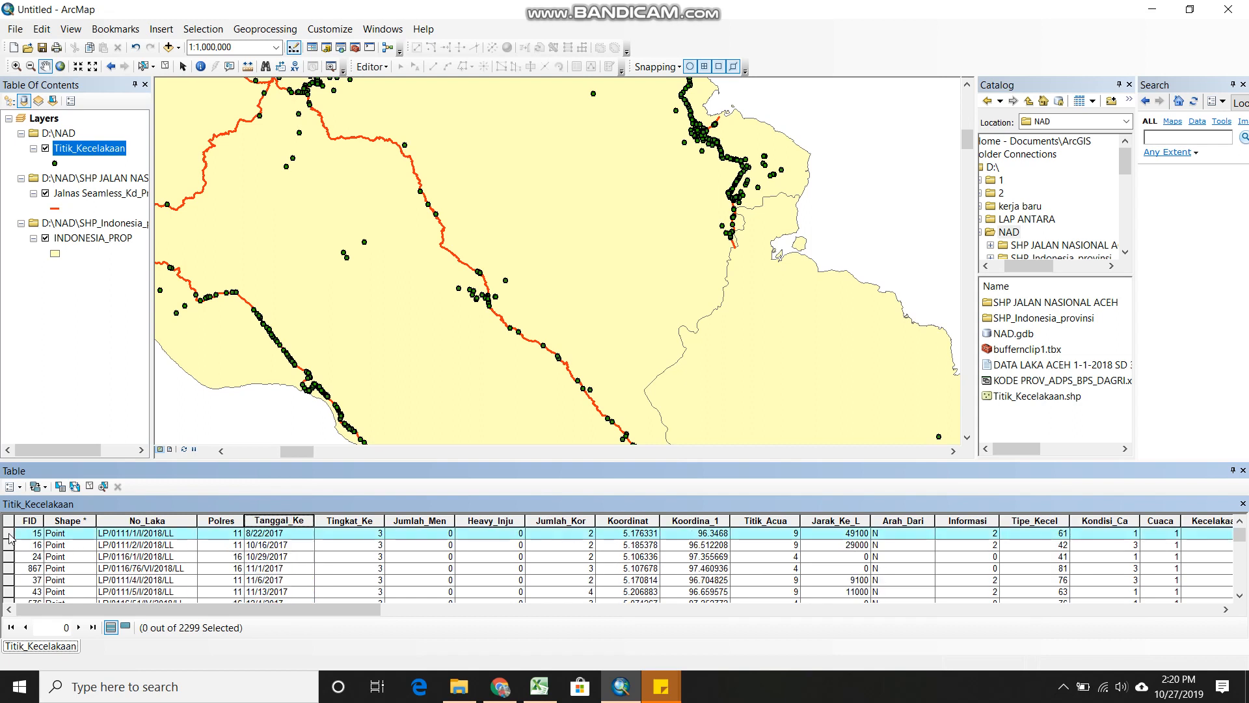
pyautogui.doubleClick(271, 520)
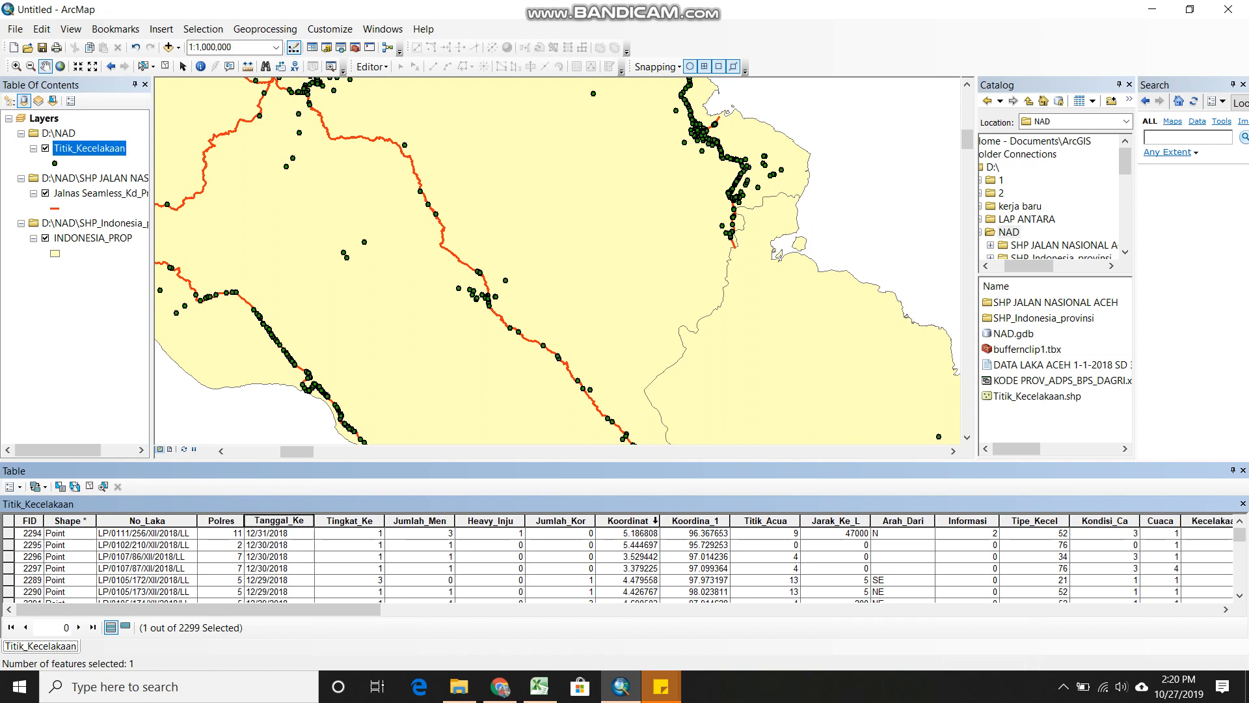
# Sort the table ascending by Koordinat and select the five records whose coordinates are 0
pyautogui.click(635, 519)
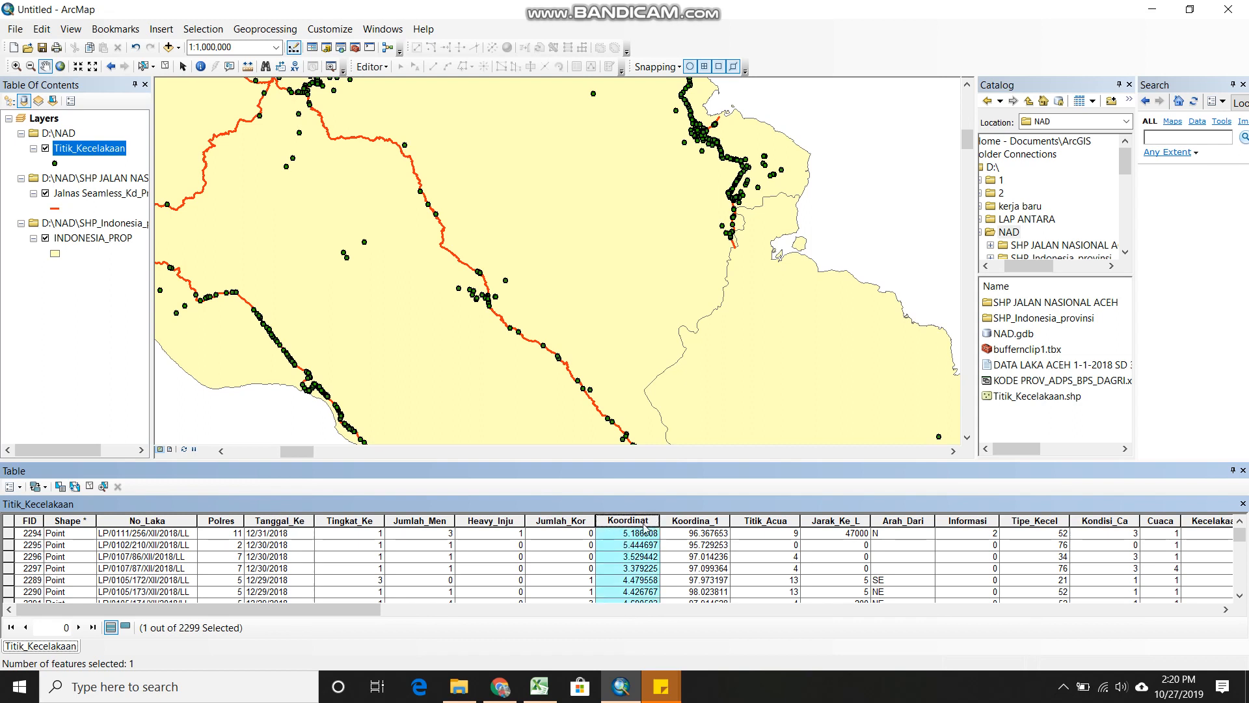
pyautogui.click(691, 519)
pyautogui.doubleClick(619, 520)
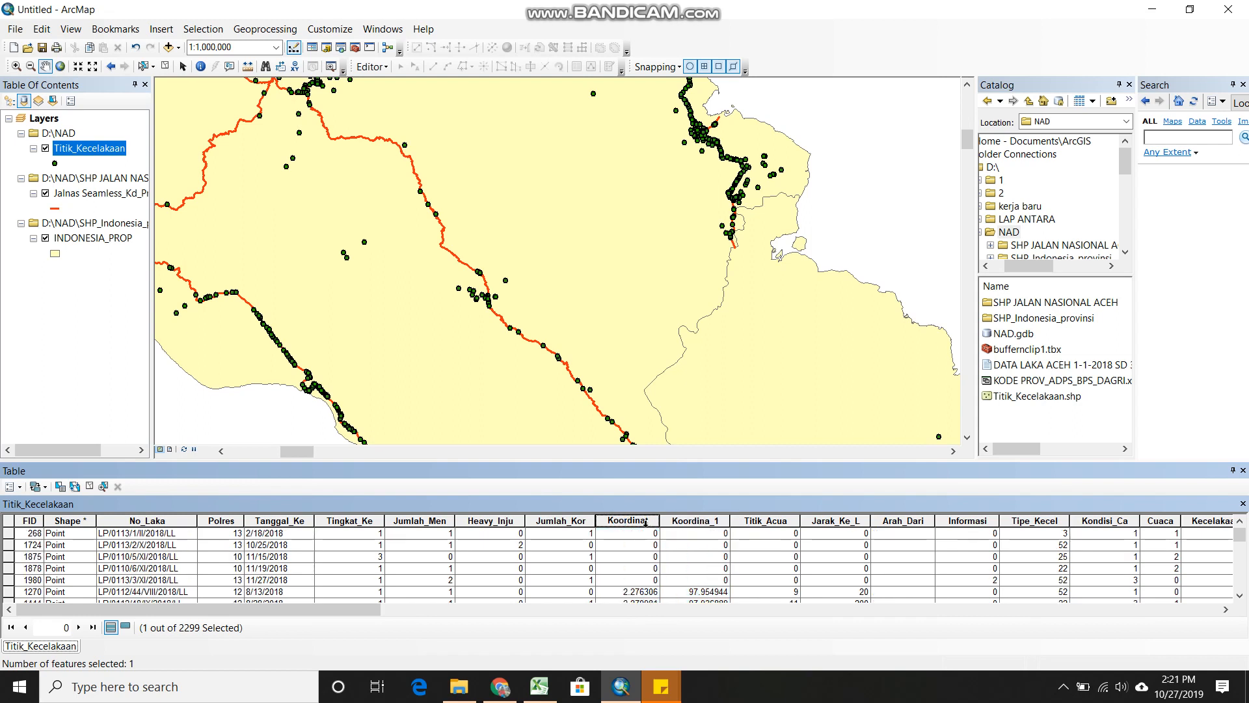
pyautogui.click(10, 538)
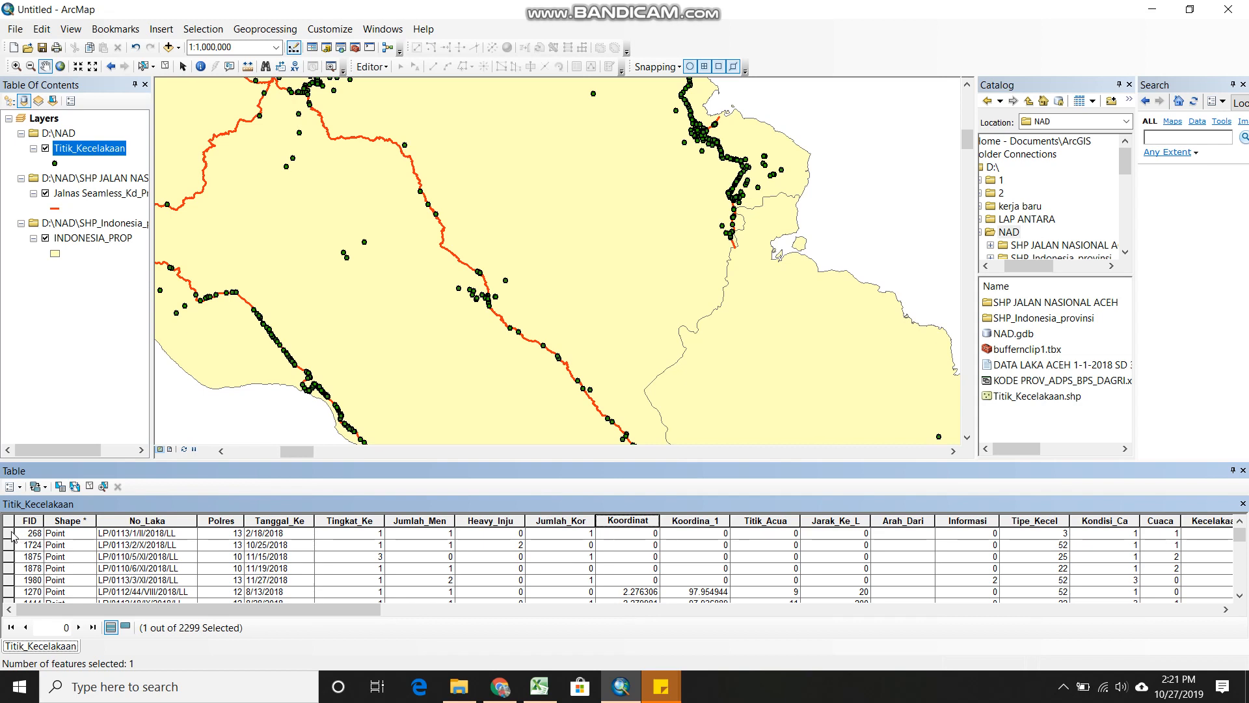
pyautogui.keyDown('shift'); pyautogui.click(10, 580); pyautogui.keyUp('shift')
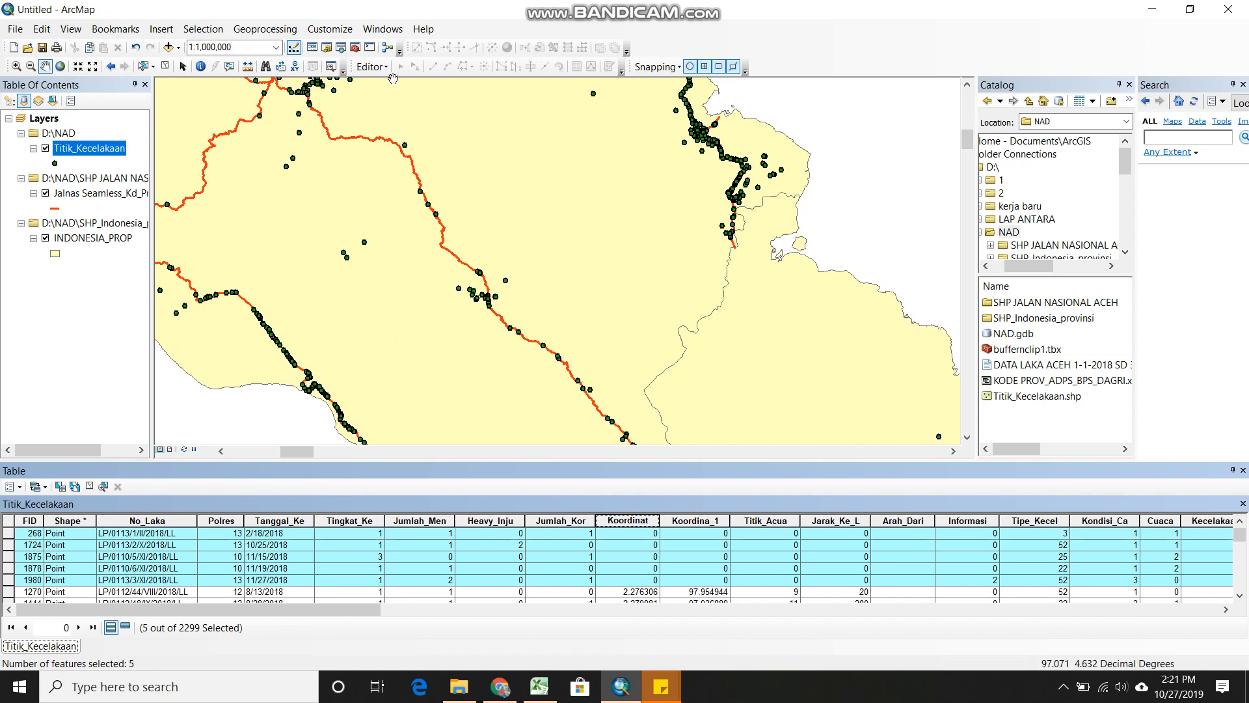
# Start an edit session on the Titik_Kecelakaan layer
pyautogui.click(371, 67)
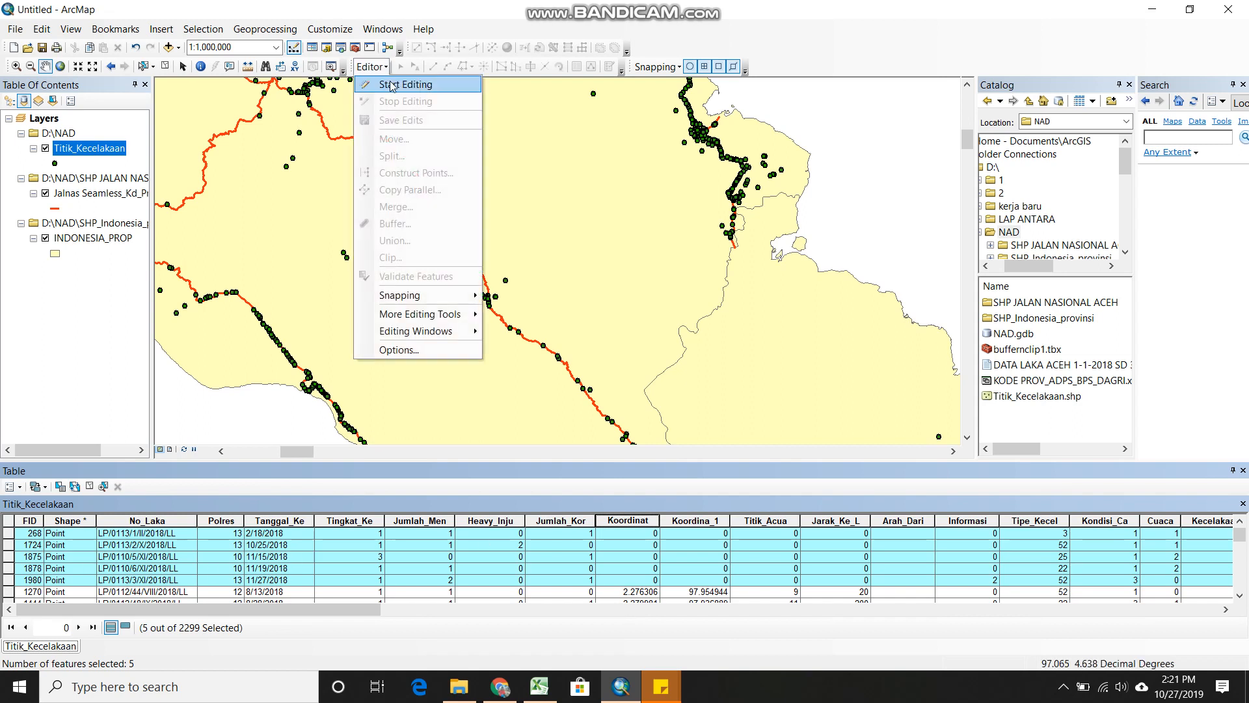
pyautogui.click(393, 86)
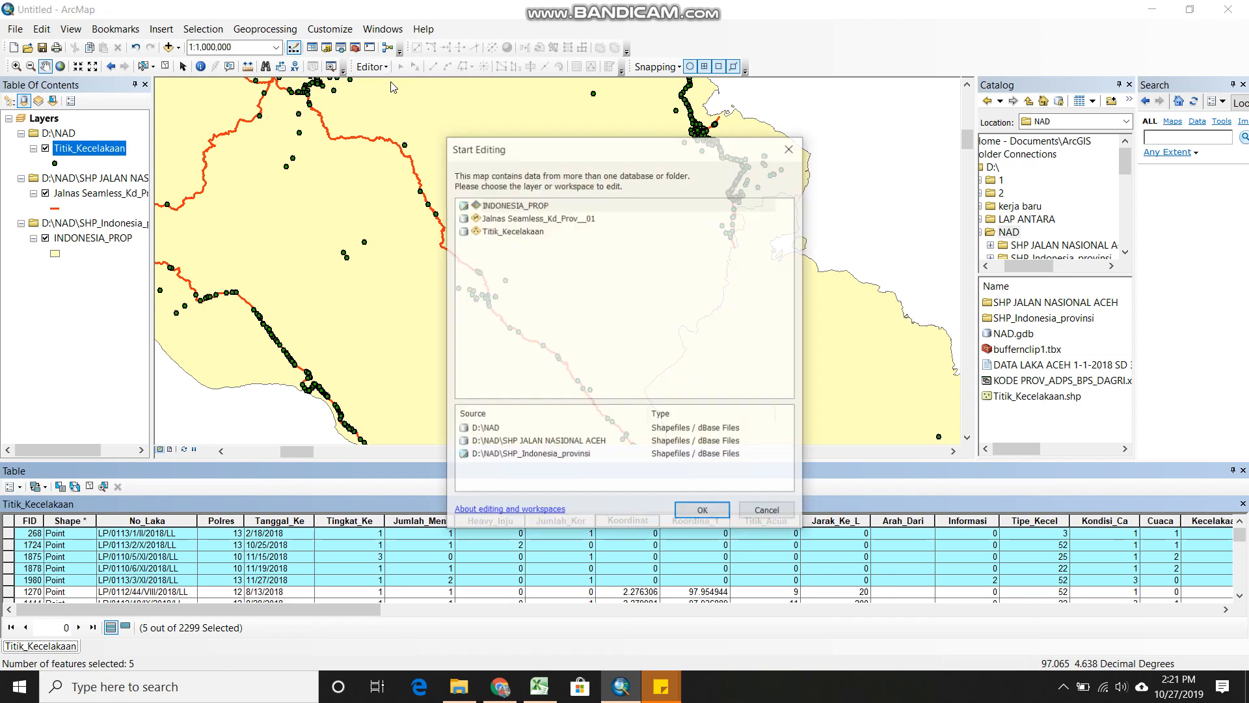
pyautogui.click(512, 231)
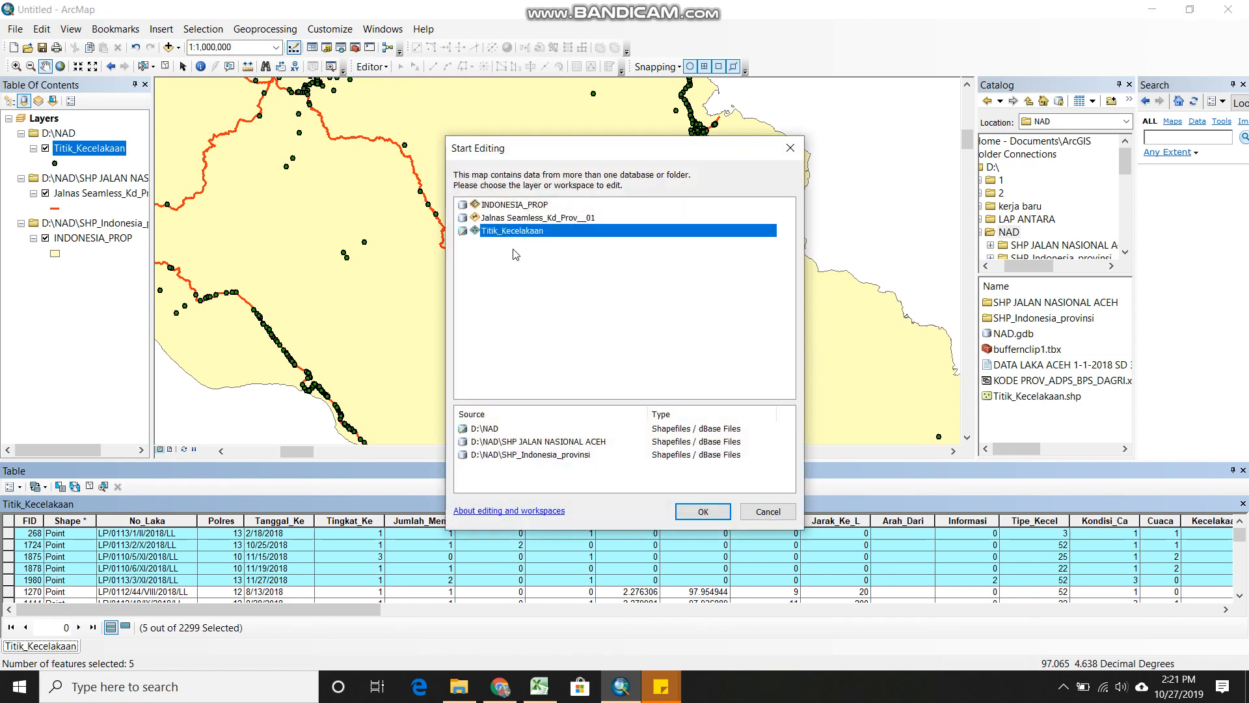
pyautogui.click(702, 512)
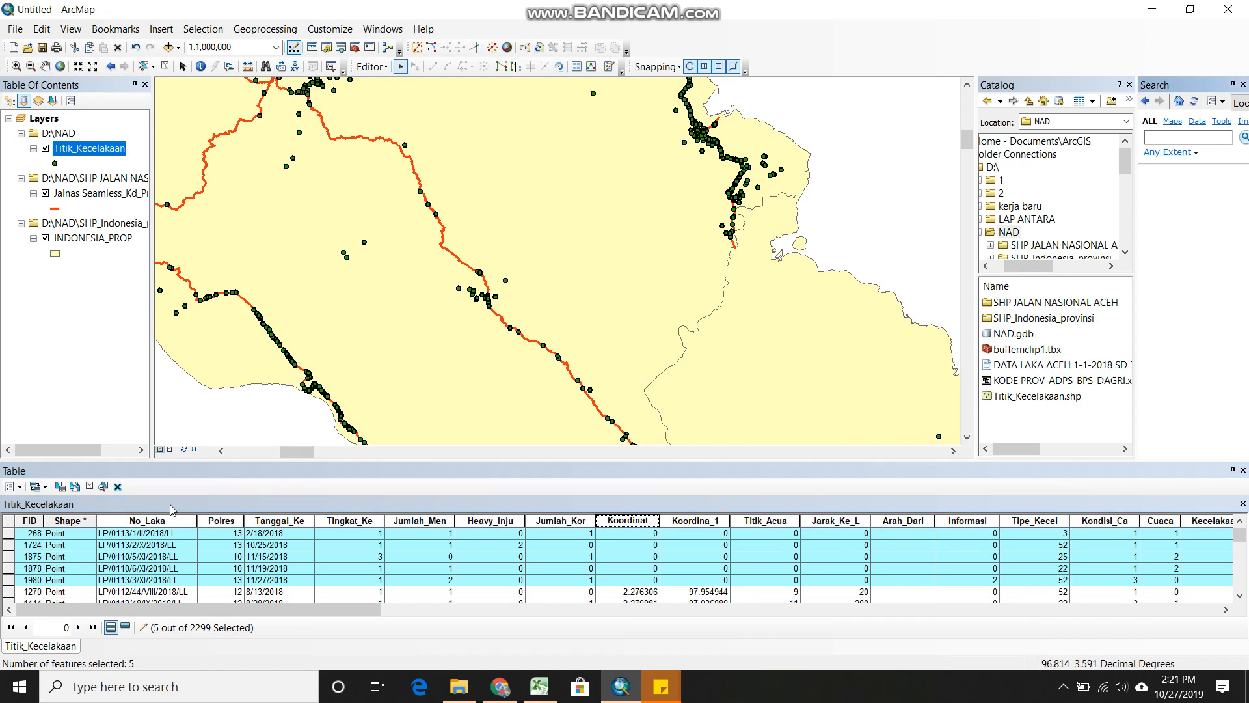
# Sort by Koordinat ascending, reselect the five records whose coordinates are 0, and delete them from the accident table
pyautogui.click(84, 535)
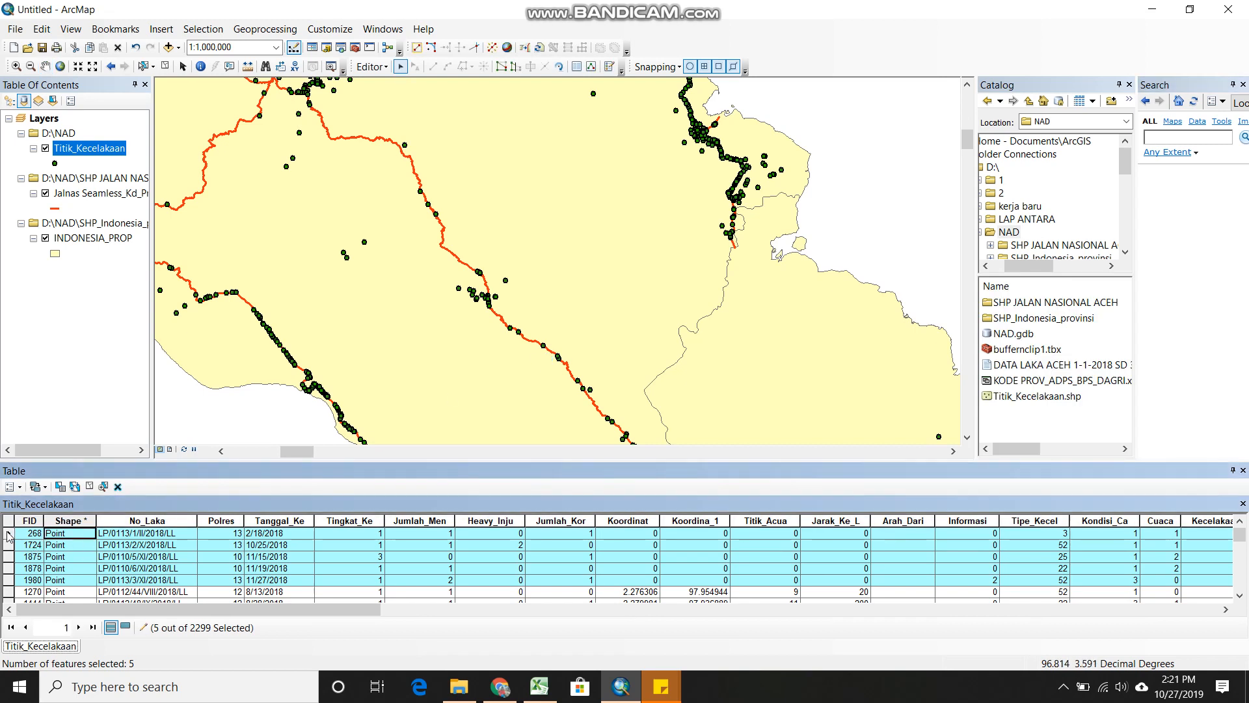
pyautogui.click(8, 534)
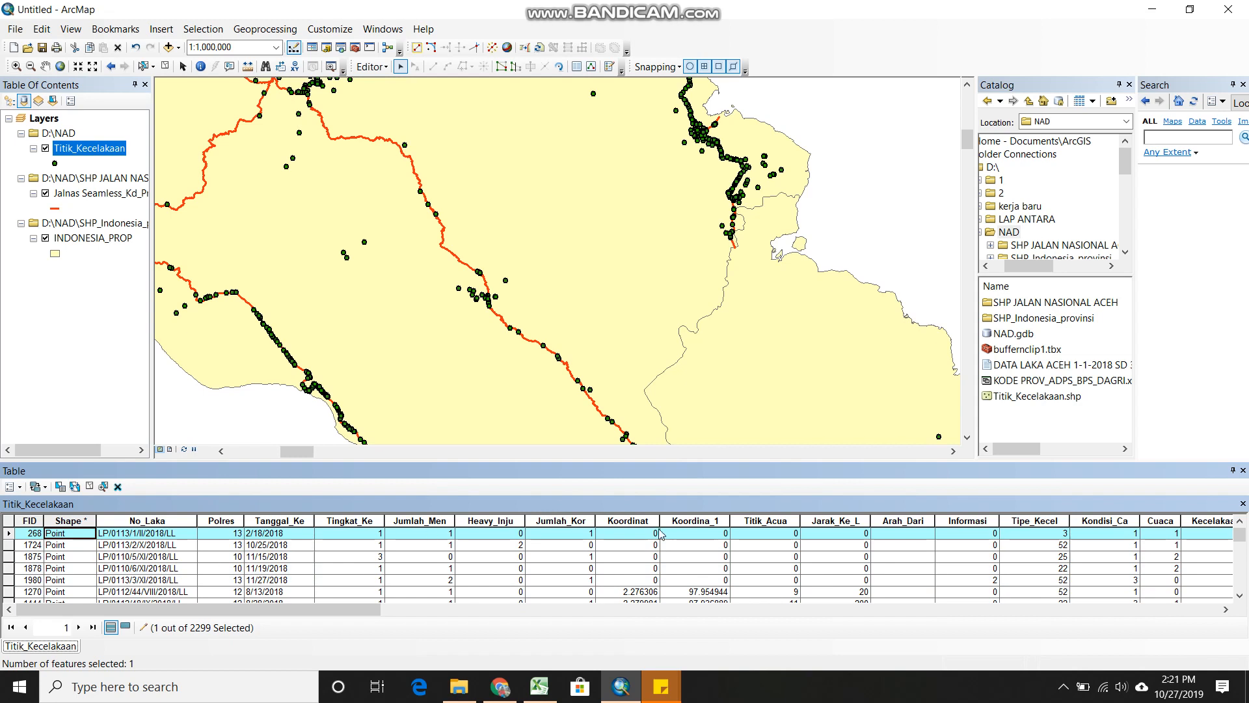
pyautogui.doubleClick(638, 520)
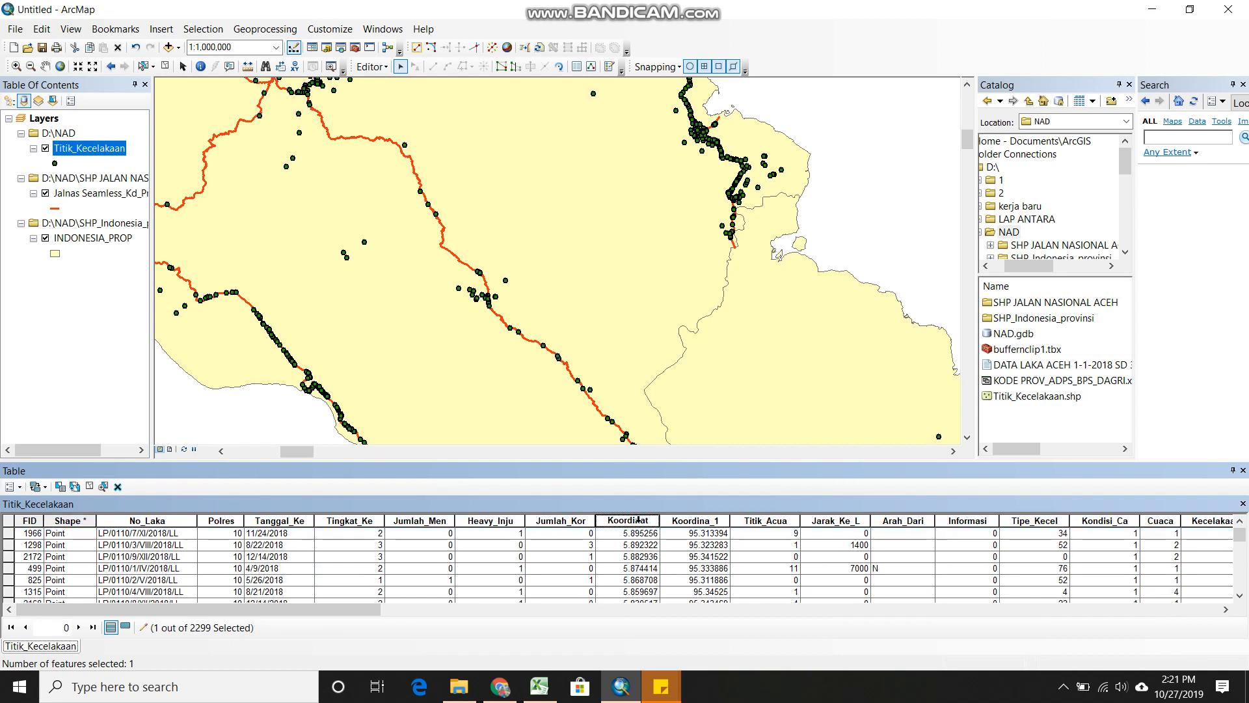
pyautogui.click(638, 520)
pyautogui.doubleClick(638, 520)
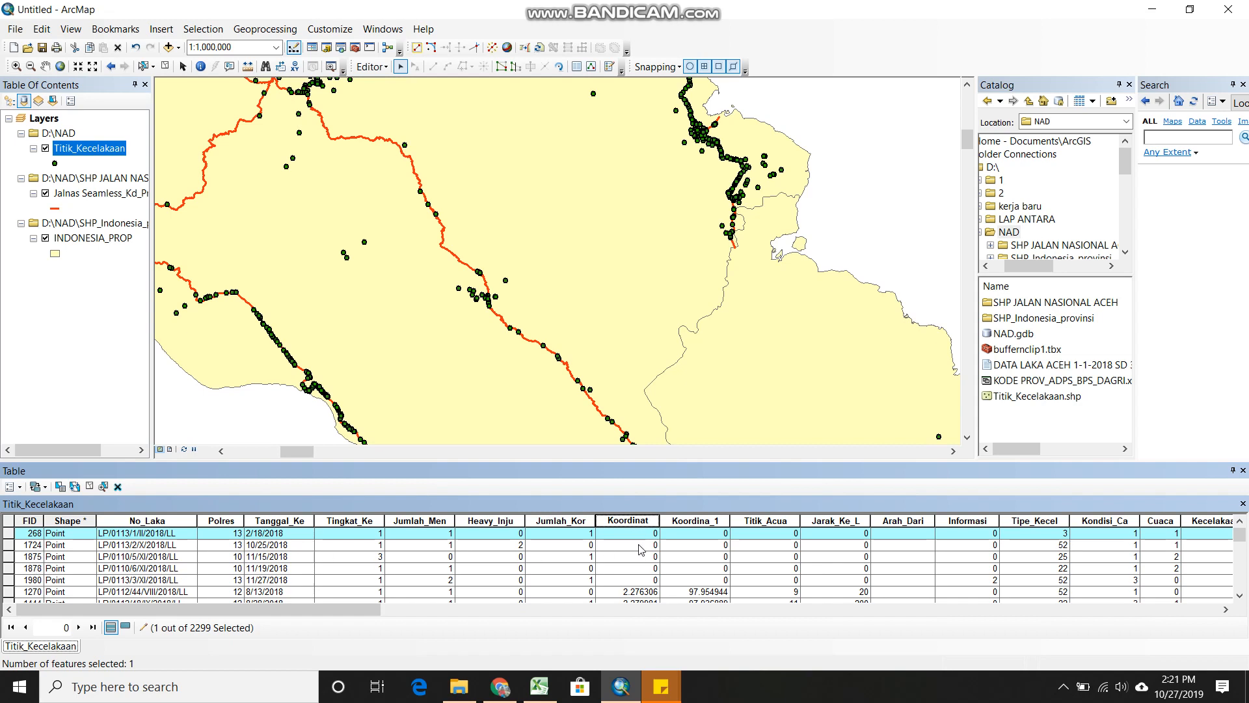
pyautogui.click(65, 626)
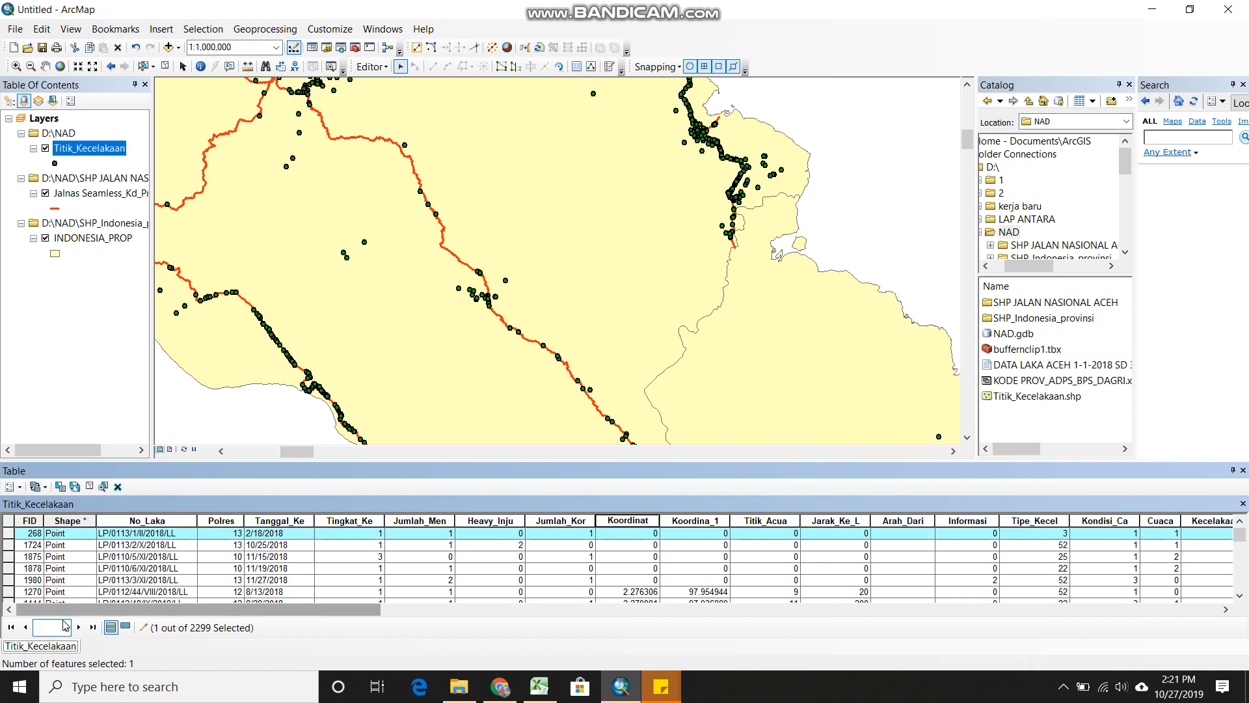
pyautogui.keyDown('shift'); pyautogui.click(11, 592); pyautogui.keyUp('shift')
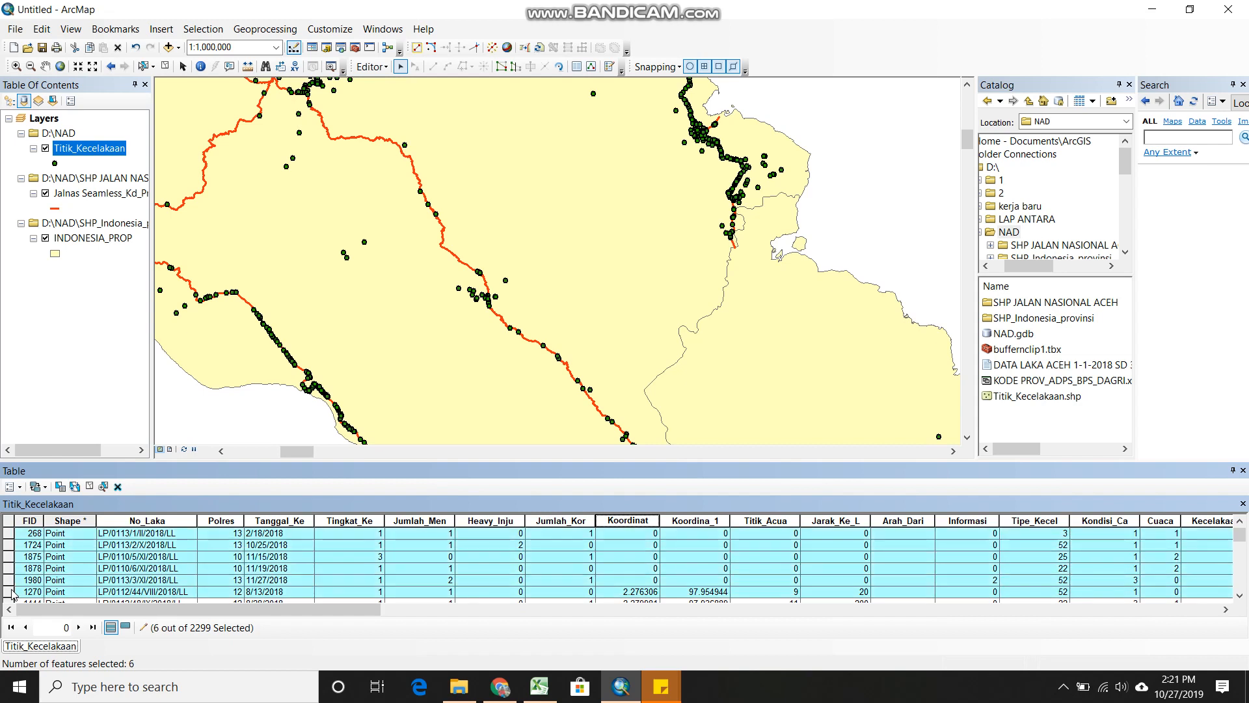
pyautogui.keyDown('shift'); pyautogui.click(10, 580); pyautogui.keyUp('shift')
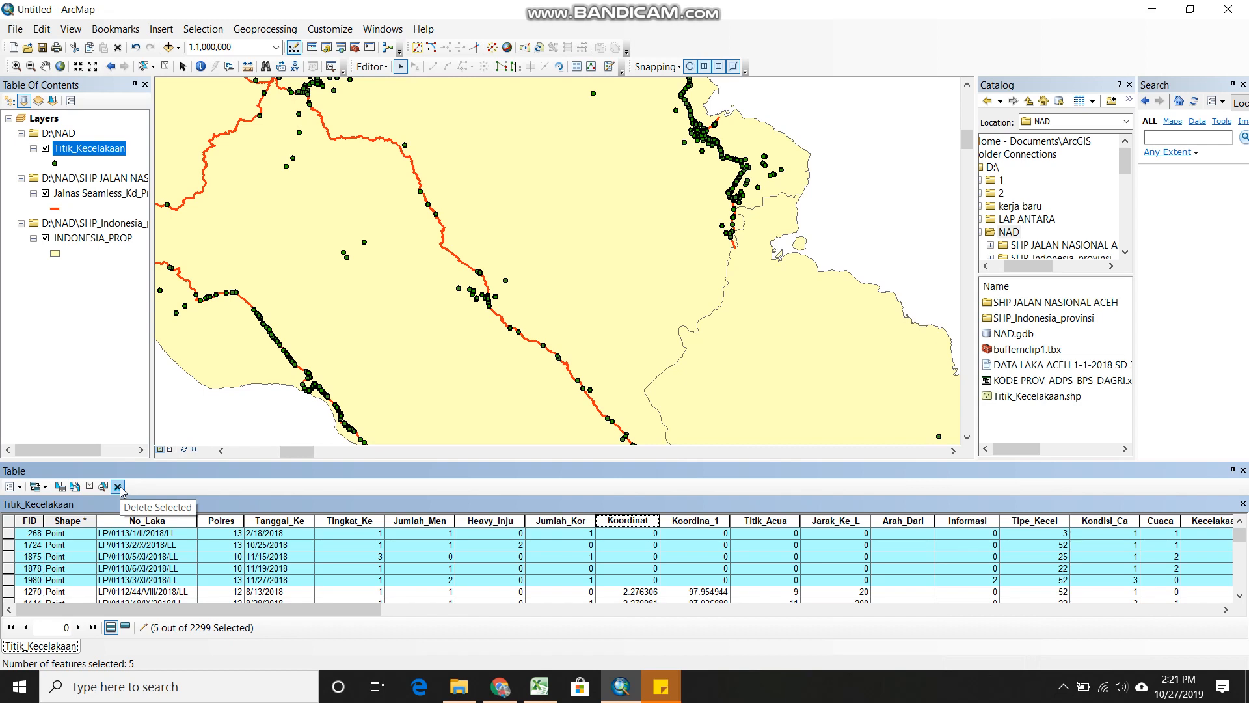
pyautogui.click(118, 488)
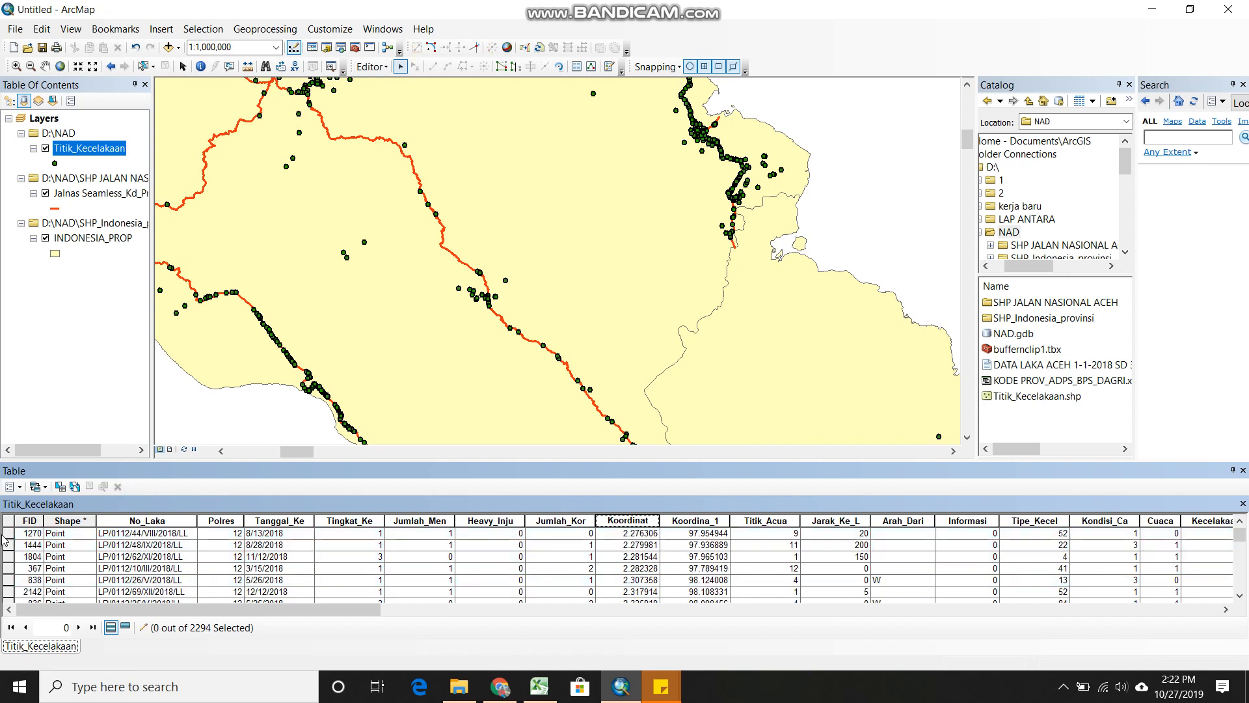
# Select the first remaining record and examine the No_Laka, Tanggal_Ke, Koordinat and Koordina_1 columns
pyautogui.click(8, 534)
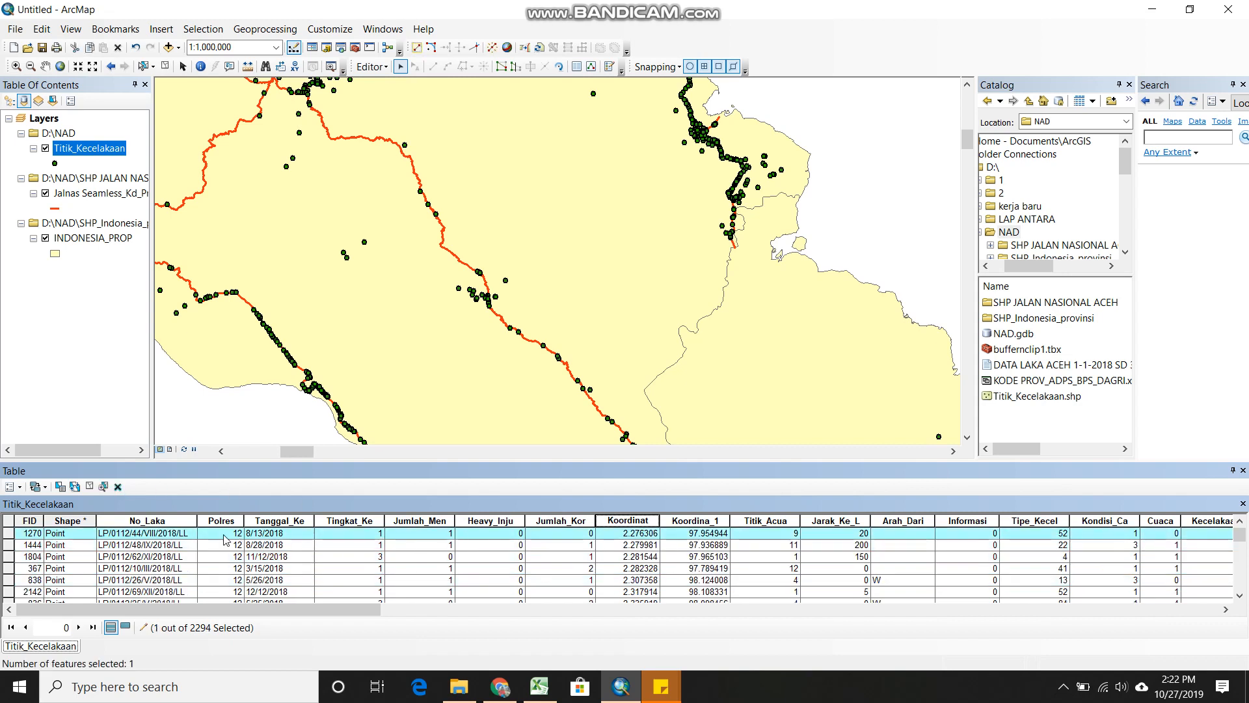
pyautogui.click(157, 520)
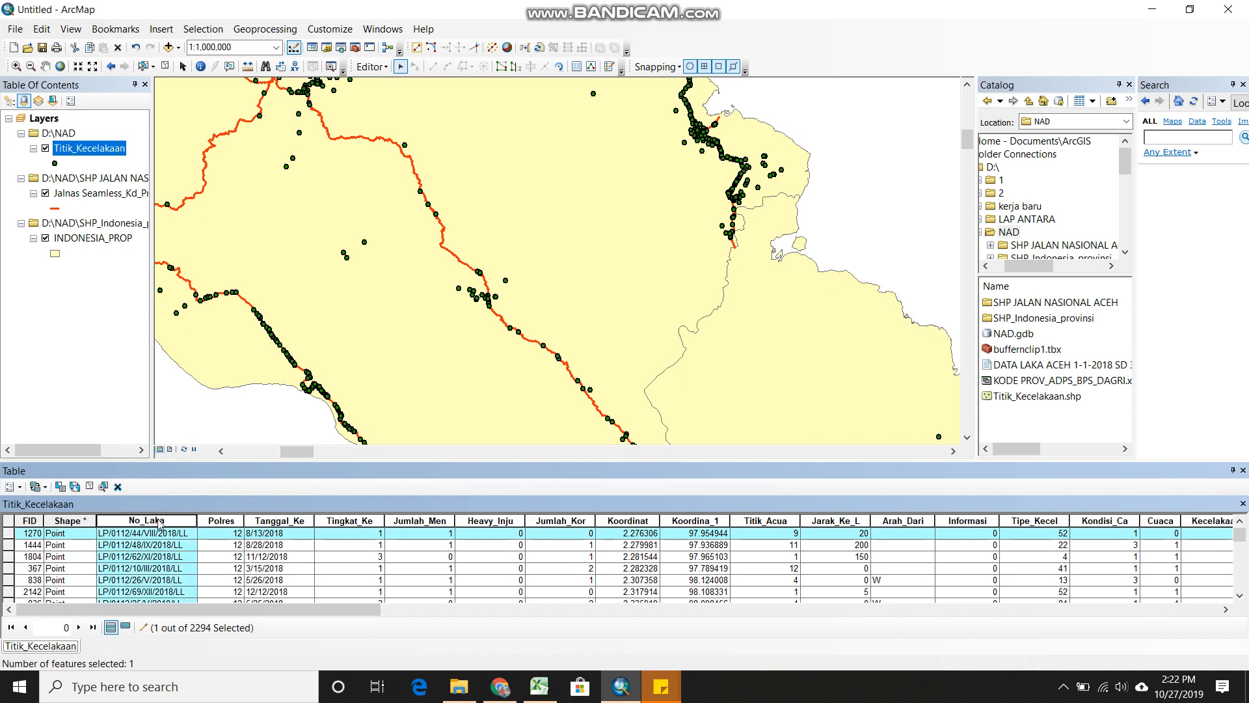
pyautogui.click(297, 521)
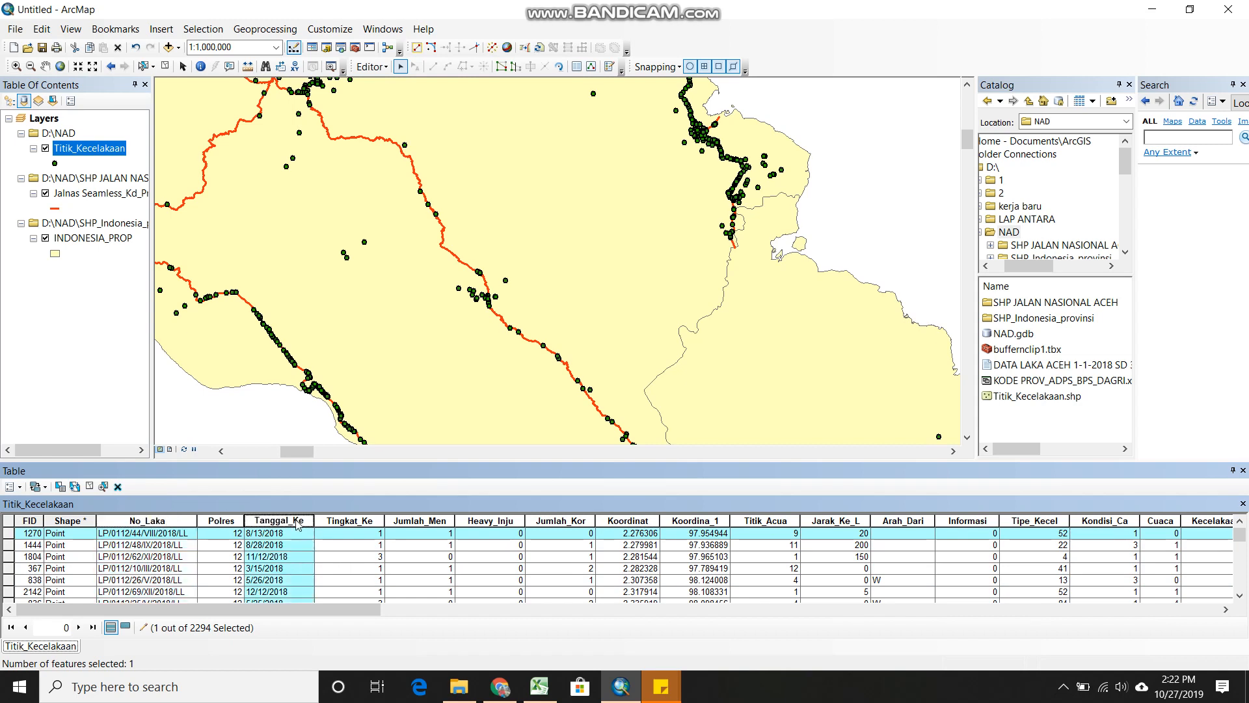
pyautogui.click(676, 521)
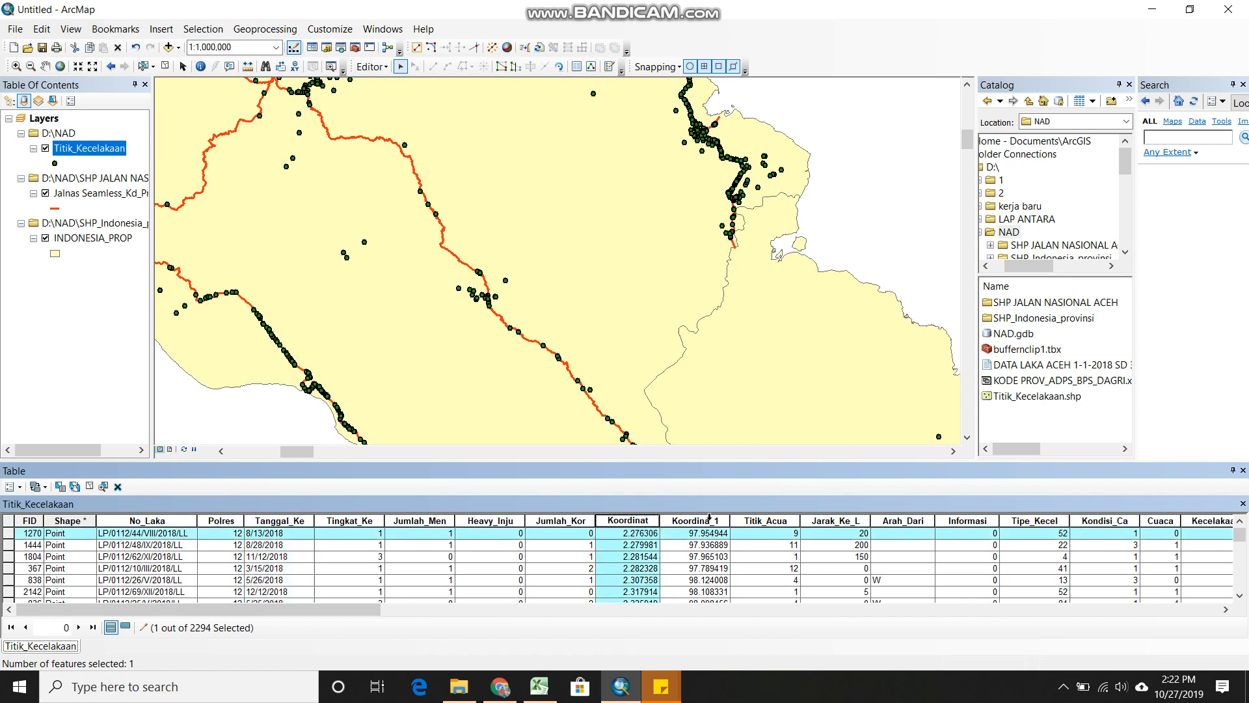
pyautogui.click(637, 520)
pyautogui.click(714, 520)
pyautogui.click(739, 559)
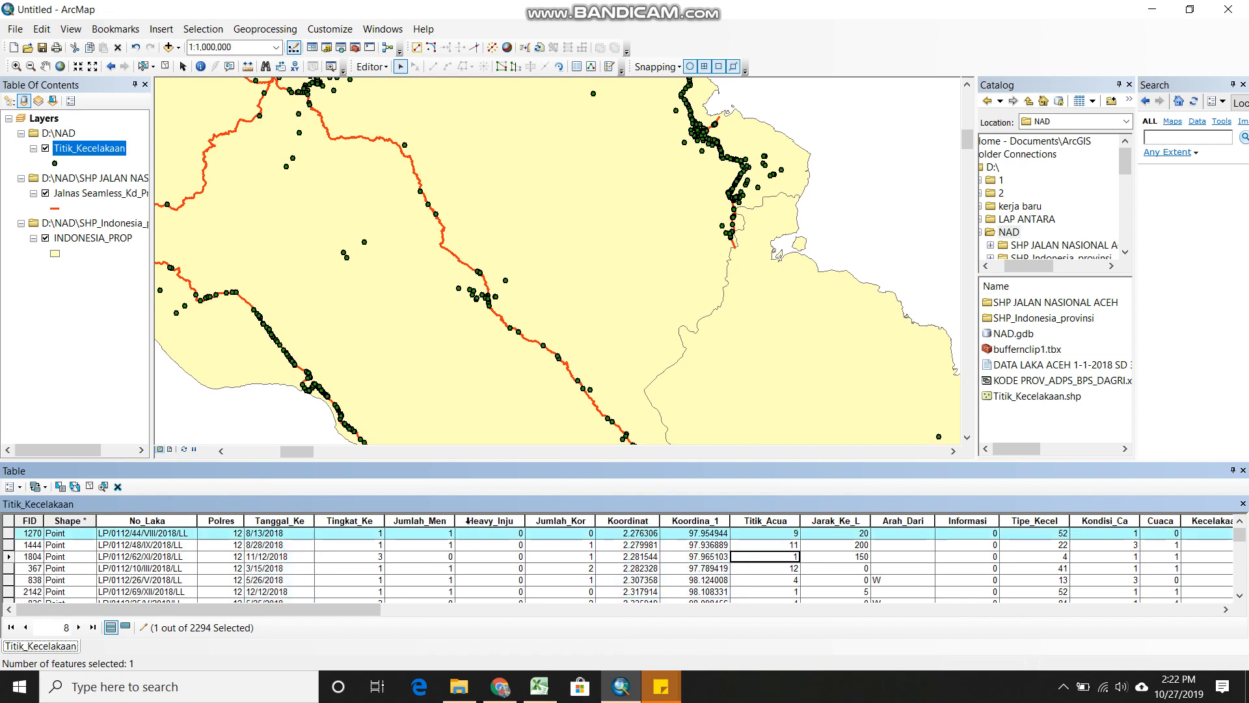
# Narrow the Nama_Jalan column and examine the road attribute columns through to Keterangan
pyautogui.moveTo(354, 616); pyautogui.dragTo(1087, 617)
pyautogui.moveTo(558, 520); pyautogui.dragTo(291, 521)
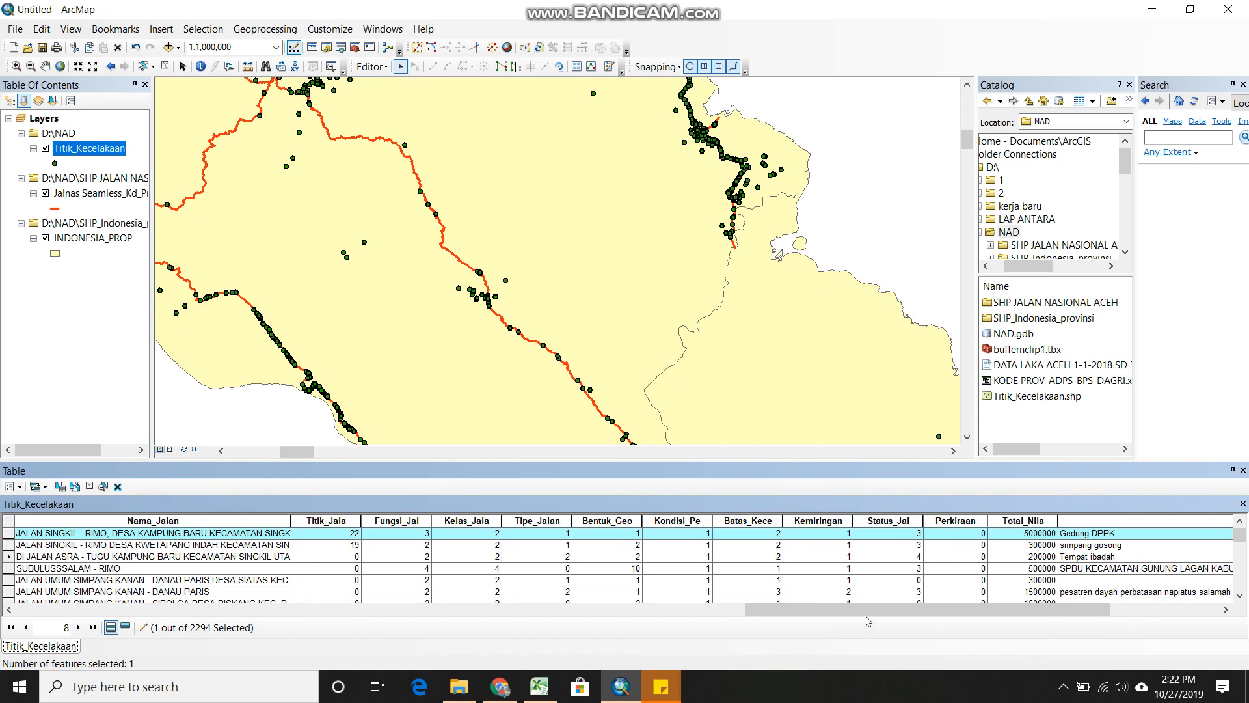
pyautogui.moveTo(846, 611); pyautogui.dragTo(1117, 637)
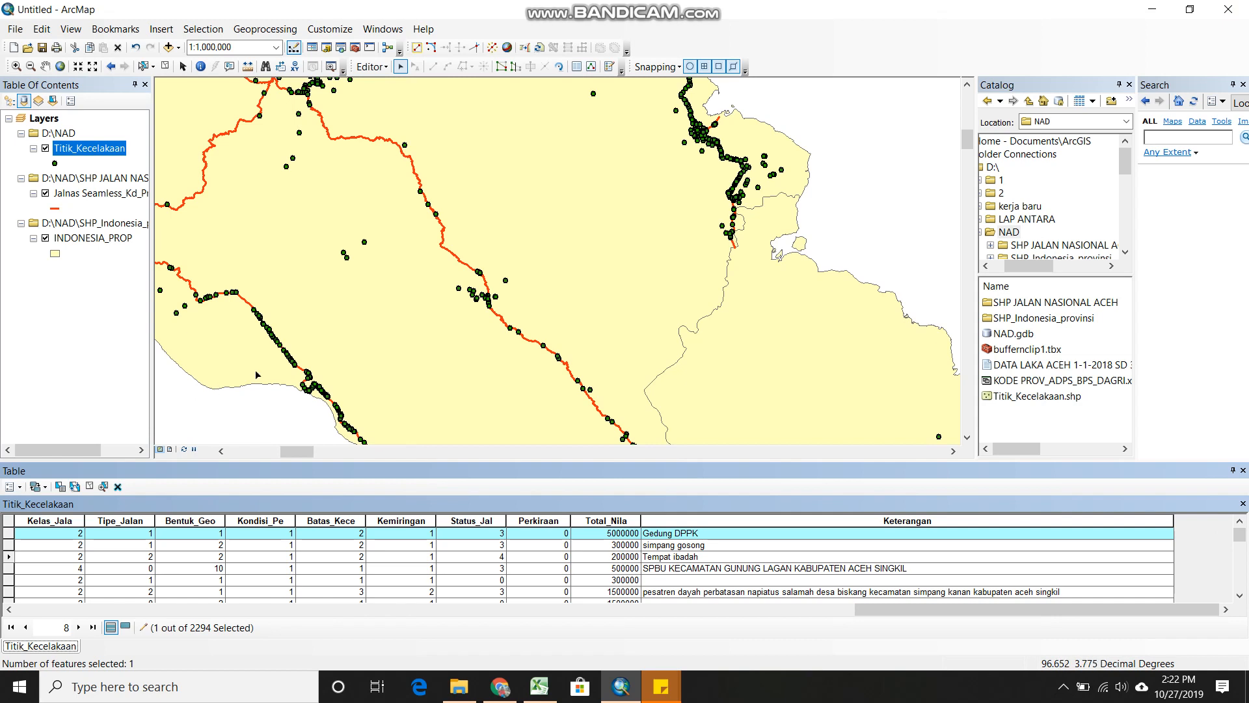
# Save the edits to the accident layer and end the edit session
pyautogui.click(388, 67)
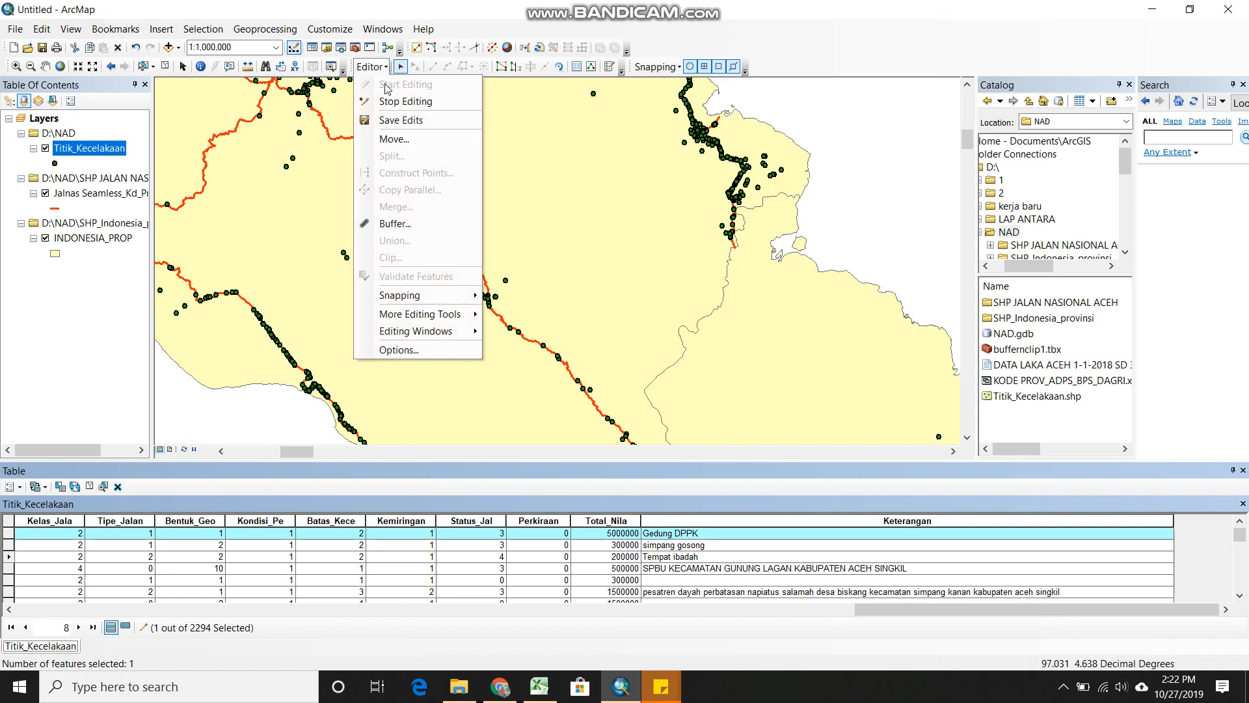
pyautogui.click(393, 121)
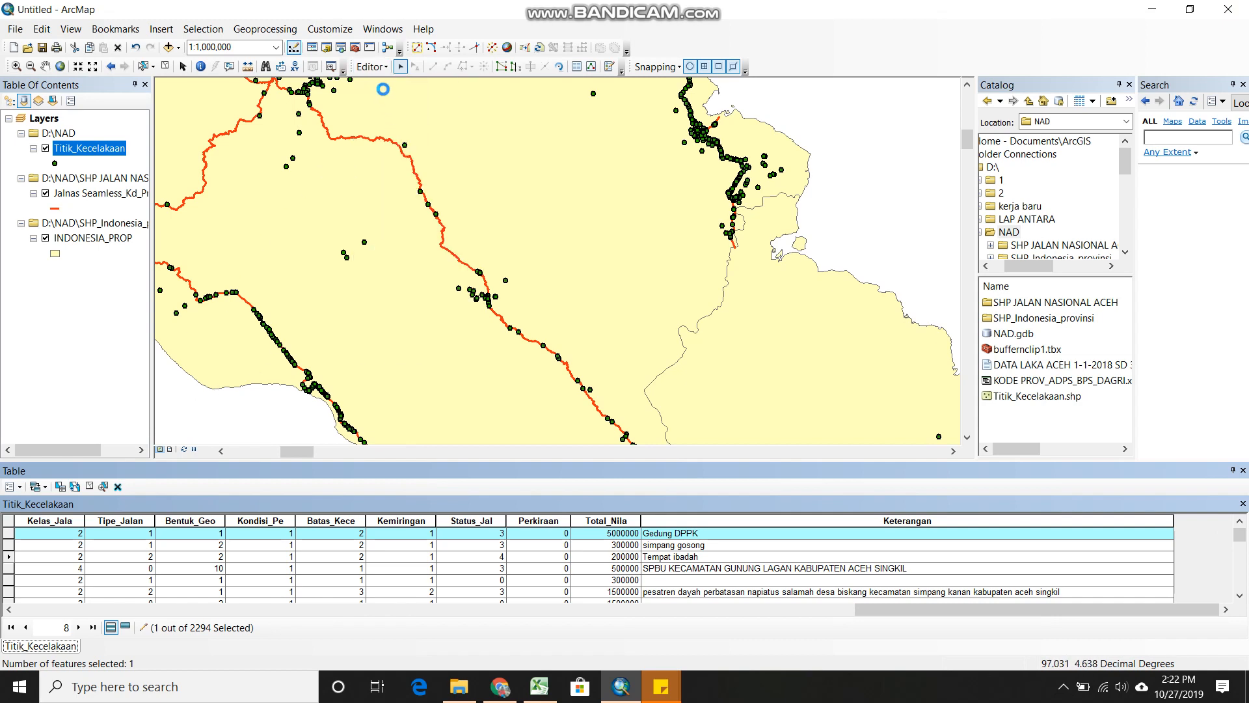
pyautogui.click(378, 67)
pyautogui.click(389, 102)
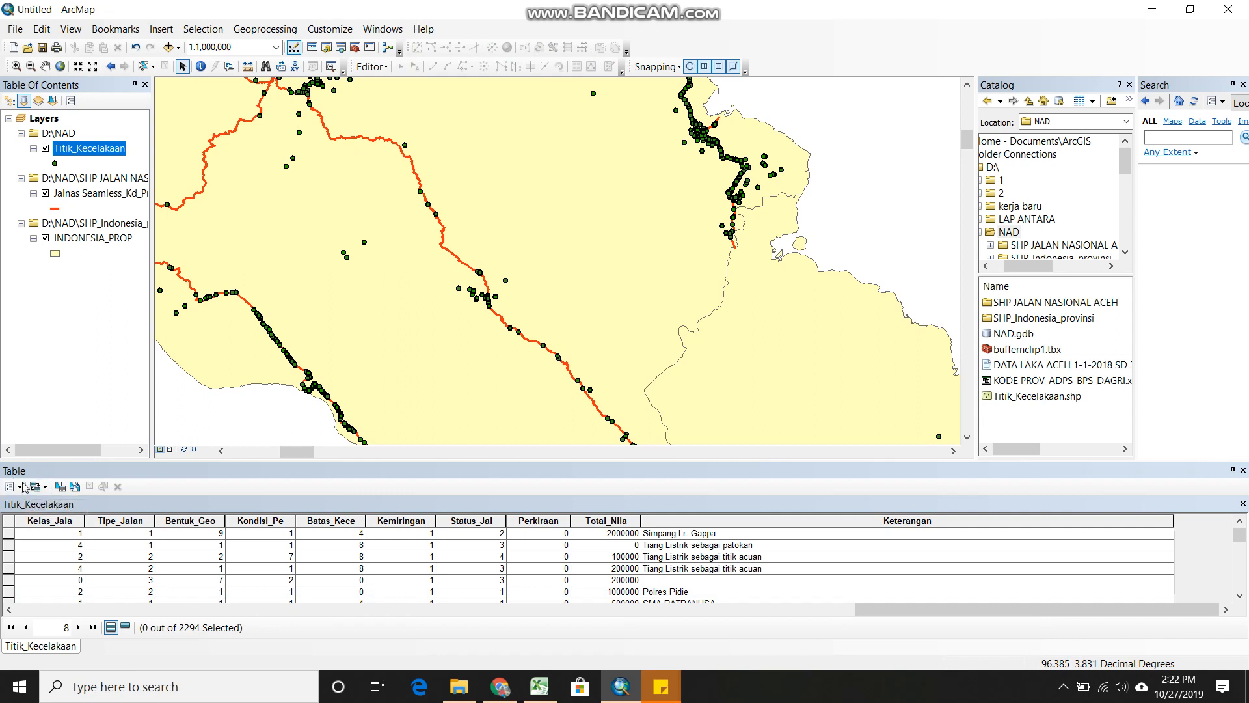
# Add a Text field named ID_Prop with length 10 to the Titik_Kecelakaan table
pyautogui.click(21, 493)
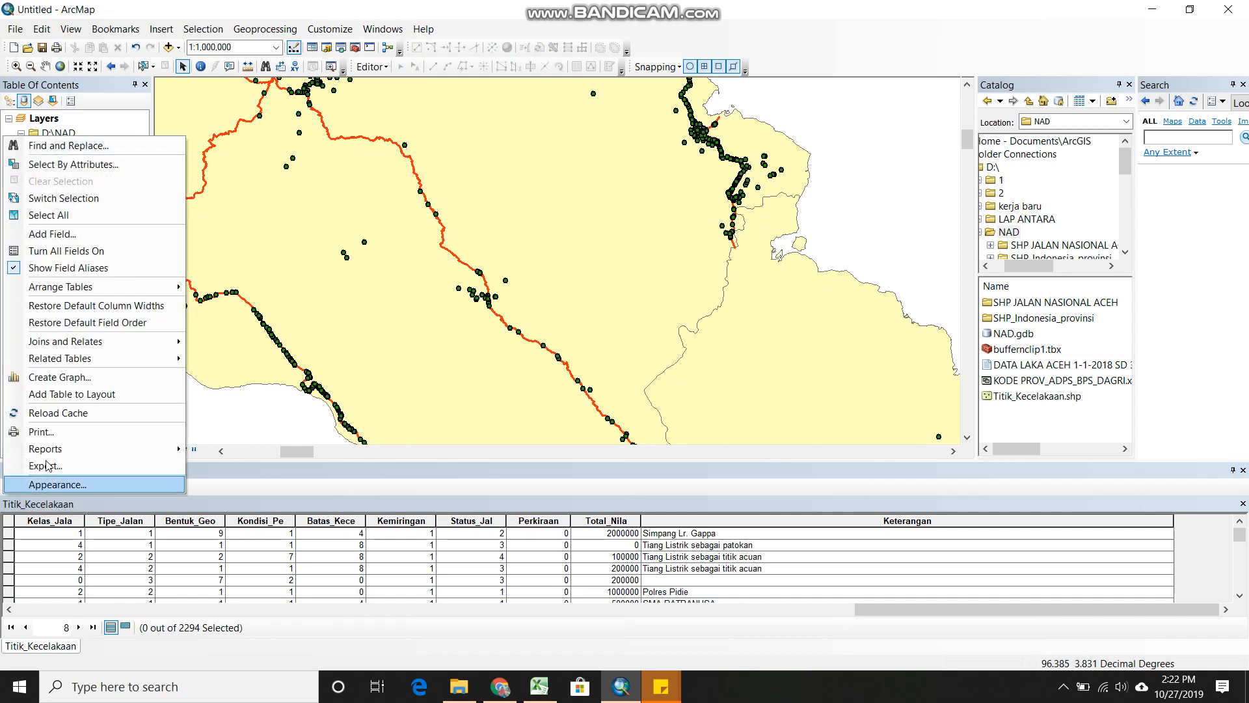
pyautogui.click(79, 232)
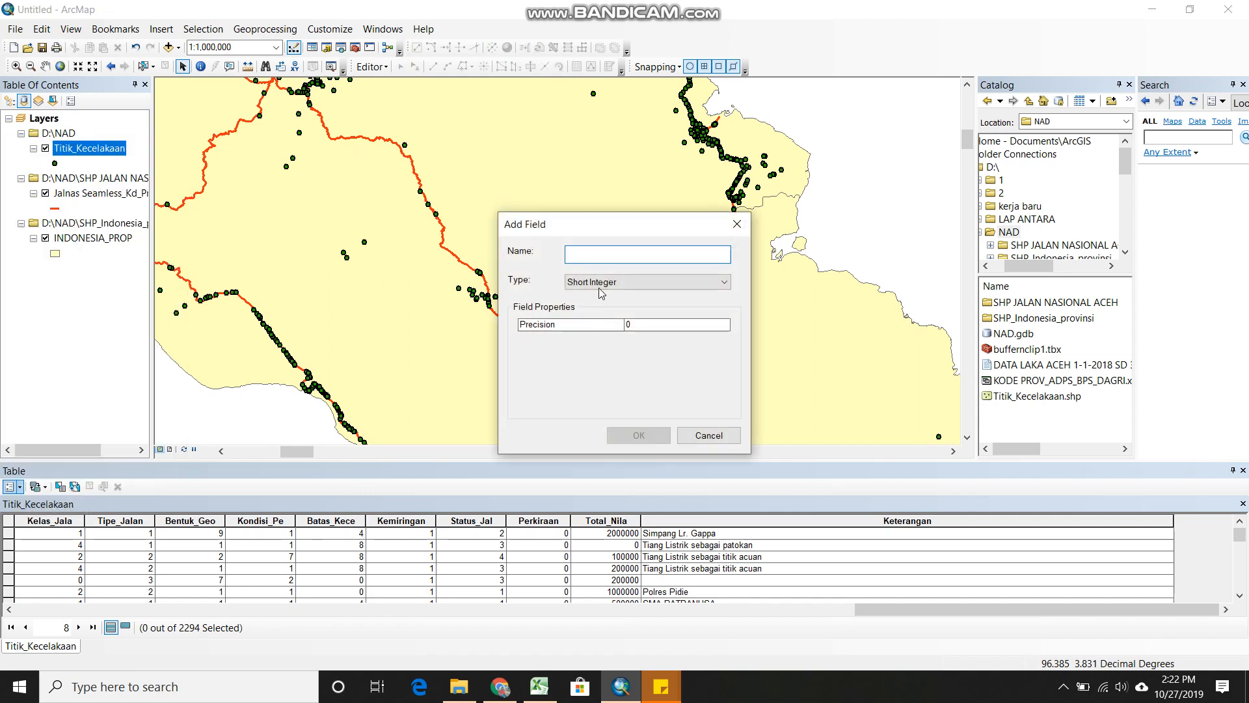
pyautogui.write('ID_Prop')
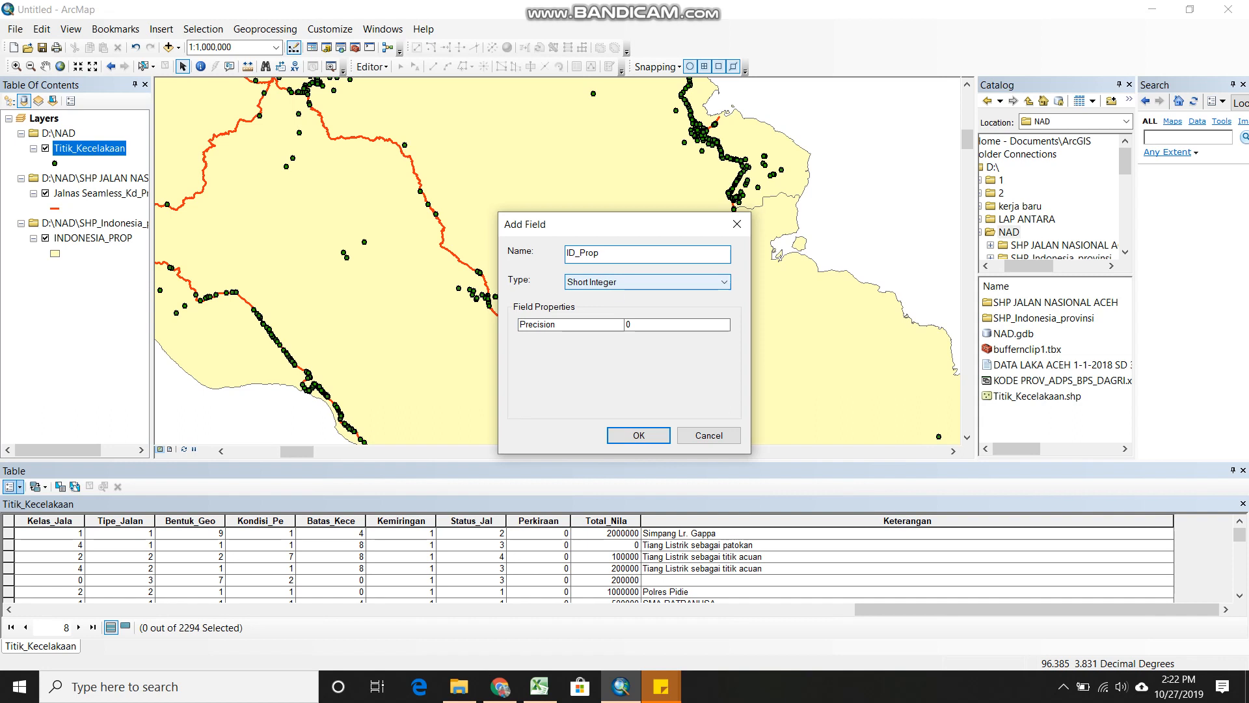
pyautogui.click(625, 290)
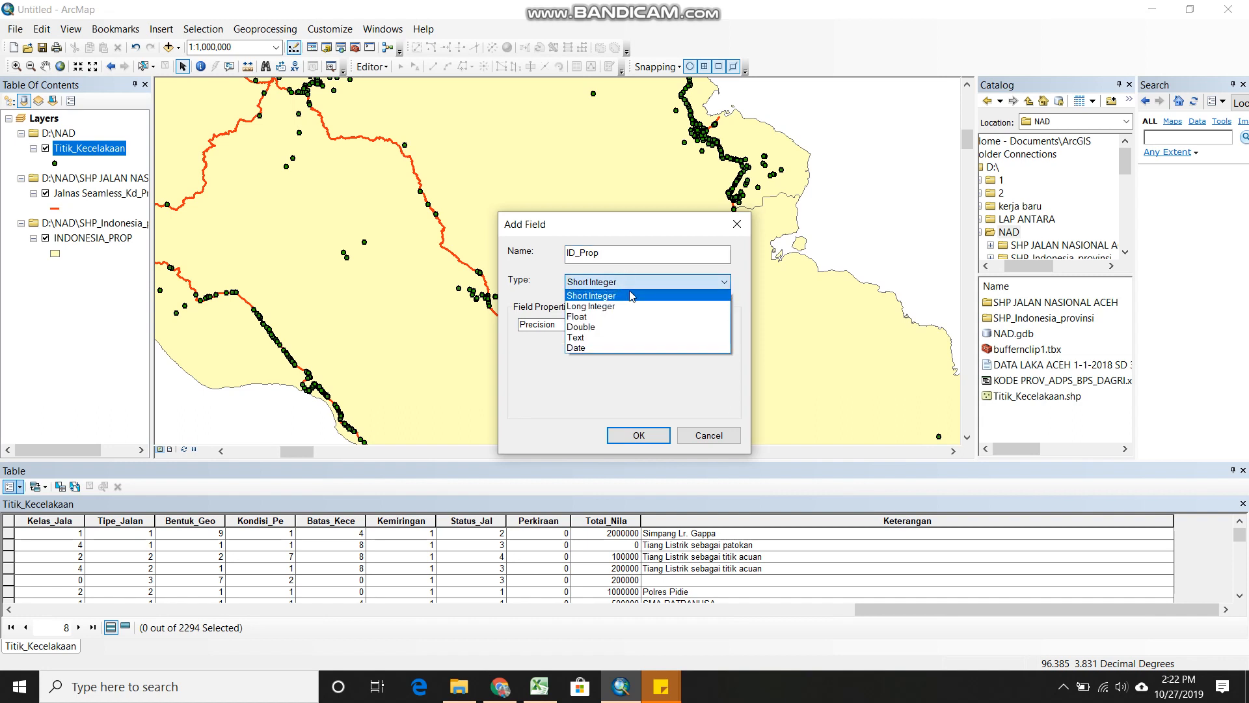
pyautogui.click(610, 338)
pyautogui.click(629, 329)
pyautogui.write('10')
pyautogui.click(639, 436)
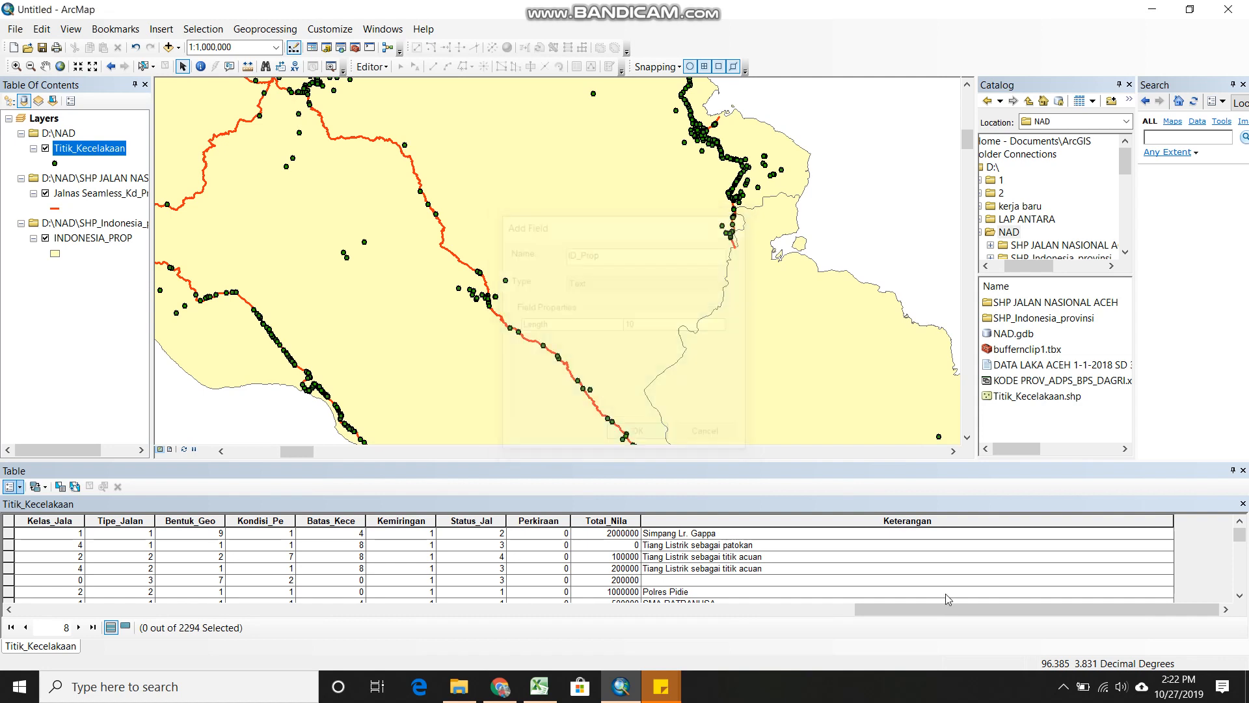
# Narrow the Keterangan column in the accident table and select the ID_Prop column
pyautogui.moveTo(923, 610); pyautogui.dragTo(1169, 609)
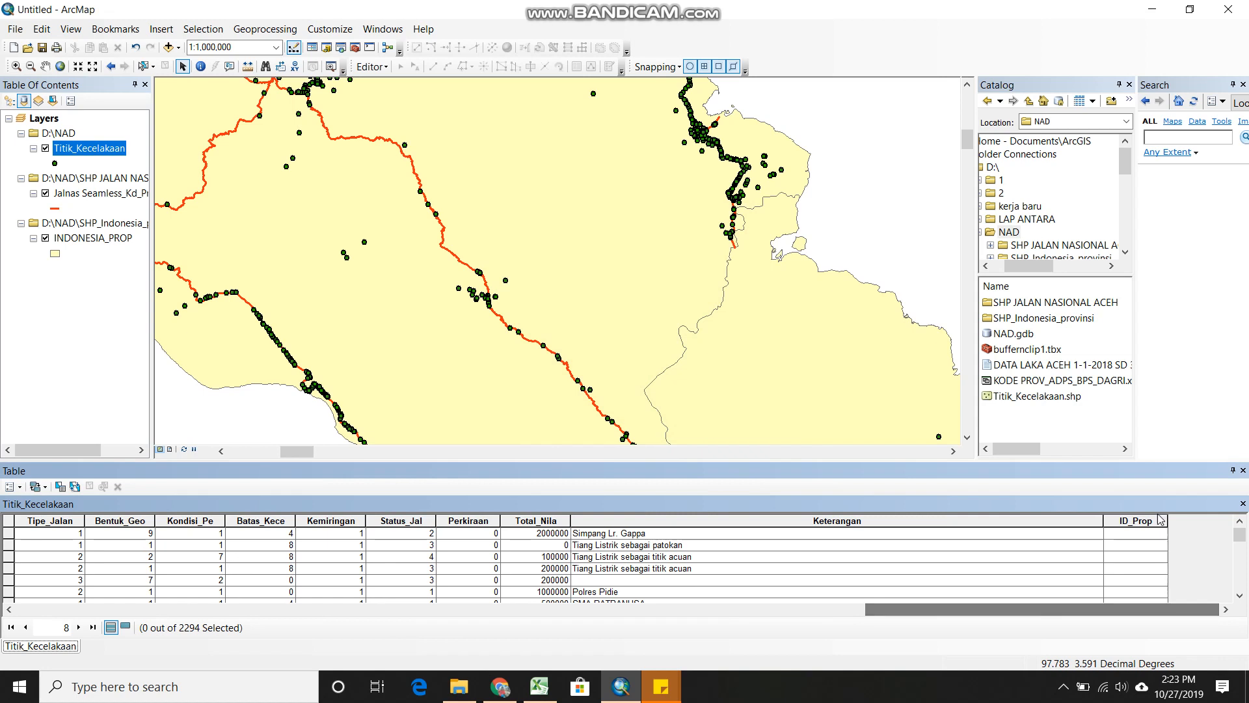
pyautogui.click(1133, 520)
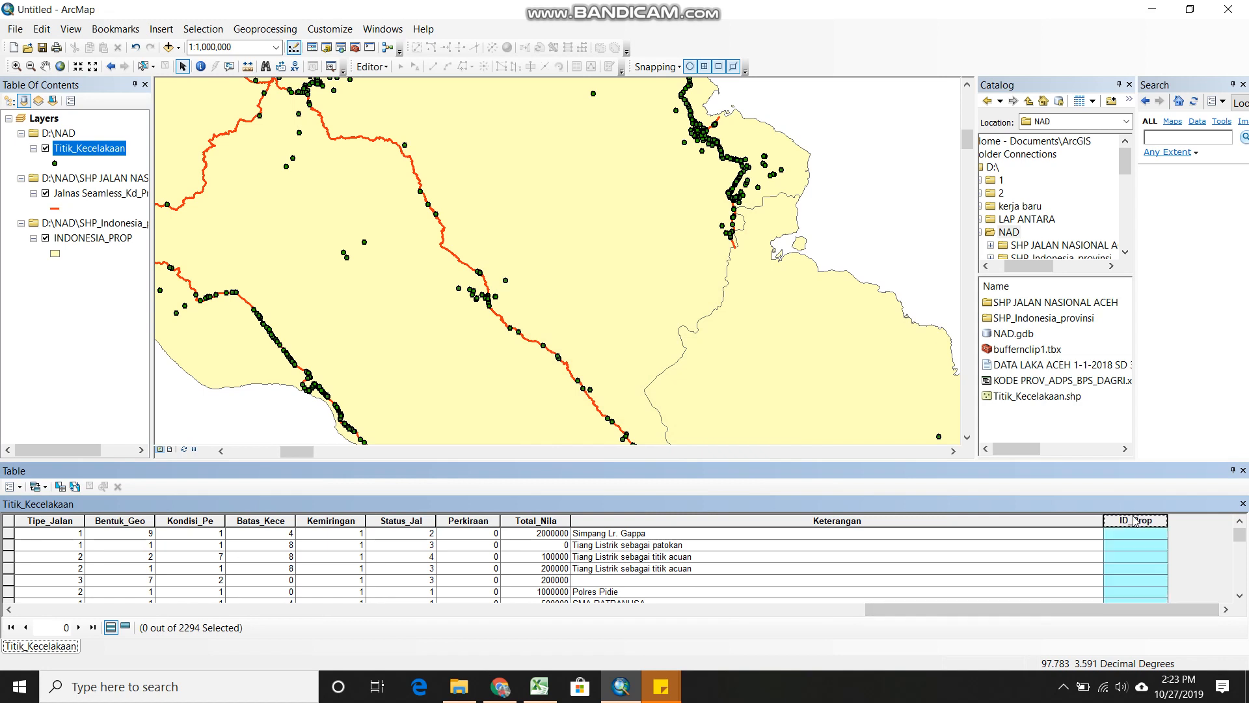
pyautogui.moveTo(1103, 521); pyautogui.dragTo(742, 523)
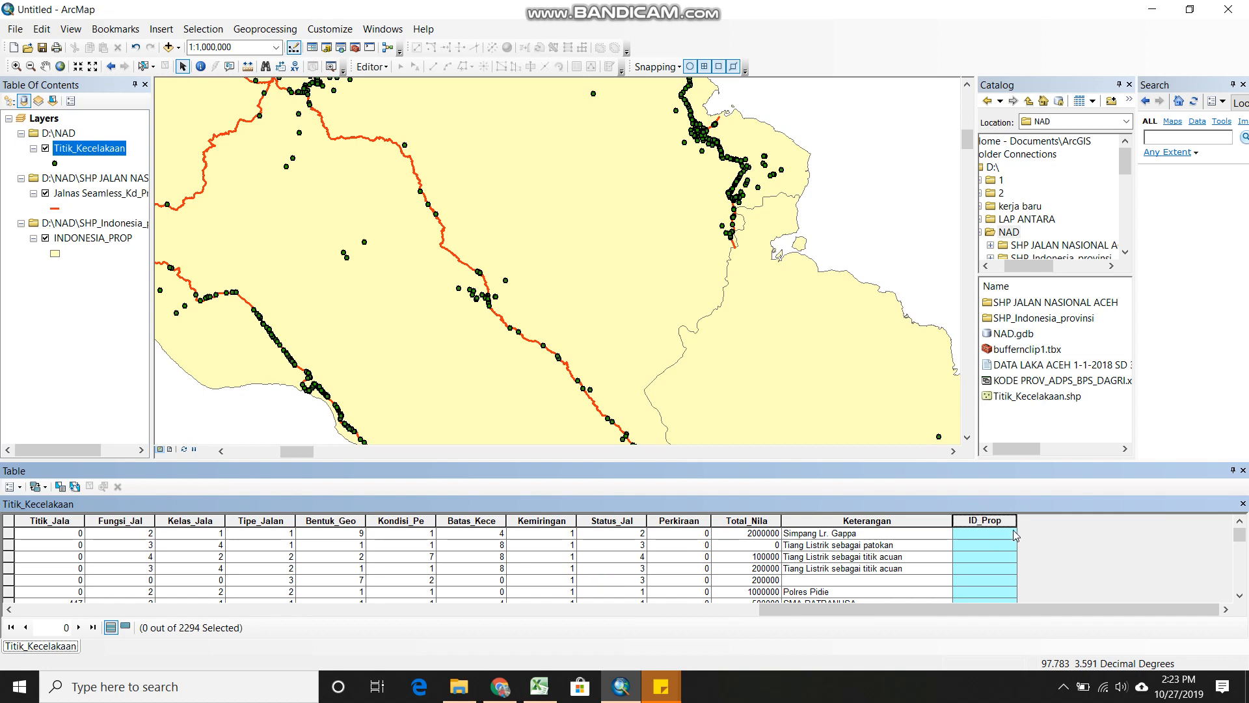
pyautogui.click(933, 534)
pyautogui.click(1002, 522)
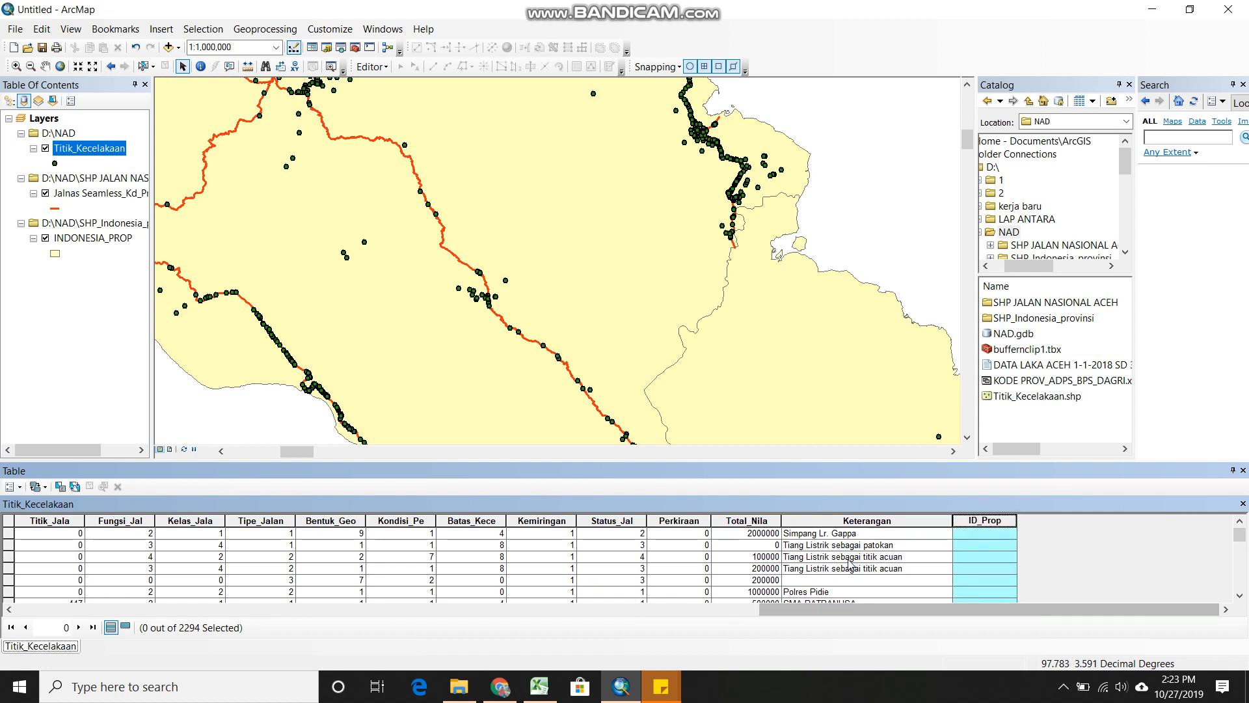
# Look up Nanggroe Aceh Darussalam's ADPS code in the Excel province list, and use the Field Calculator in ArcMap to fill ID_Prop with "01"
pyautogui.click(539, 686)
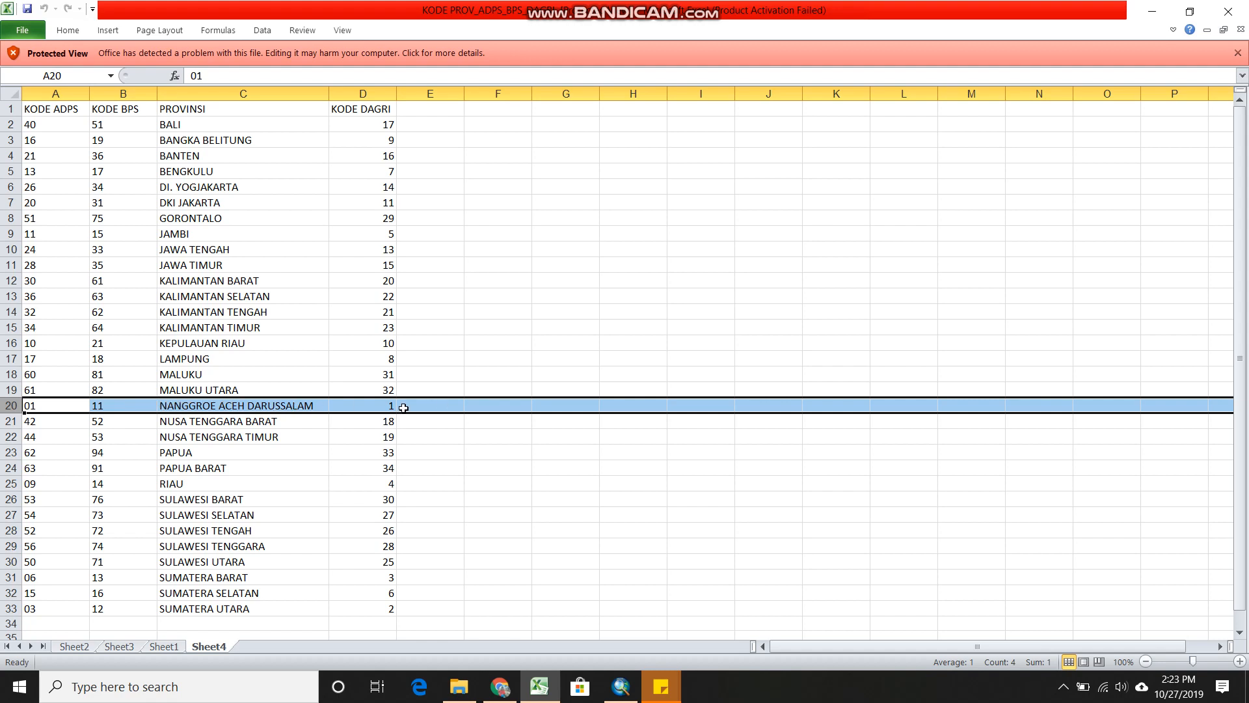
pyautogui.click(620, 688)
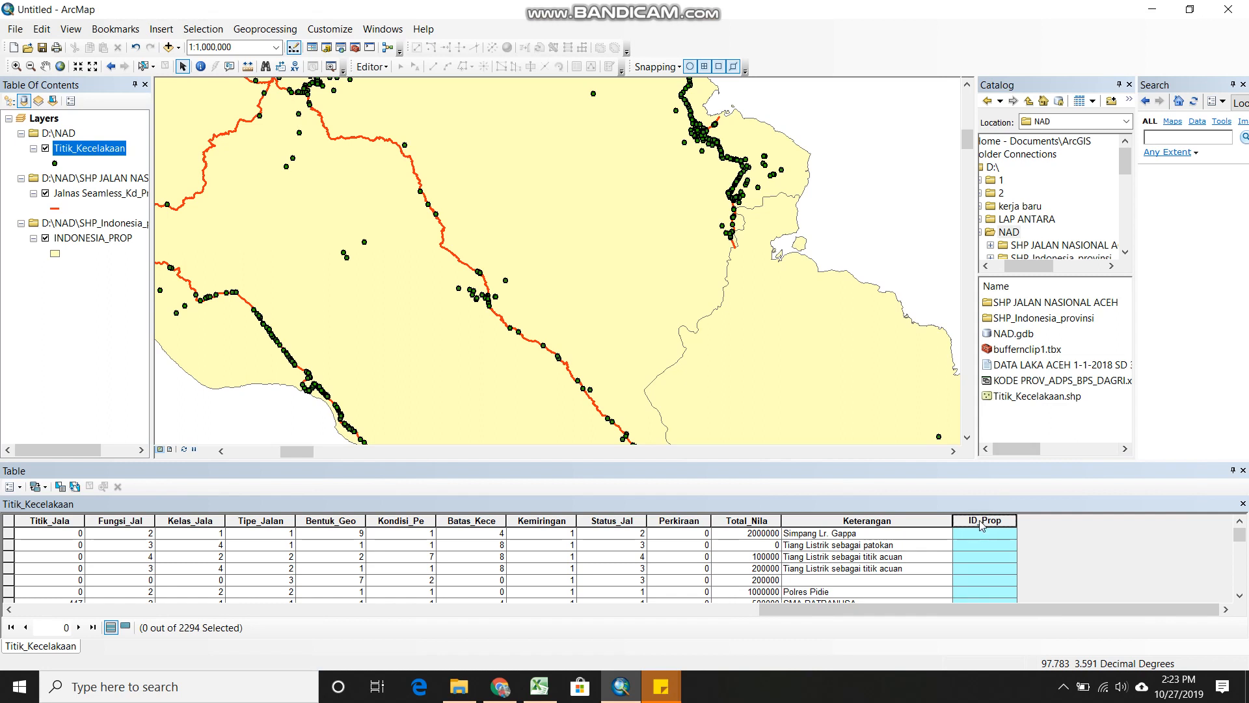
pyautogui.rightClick(982, 523)
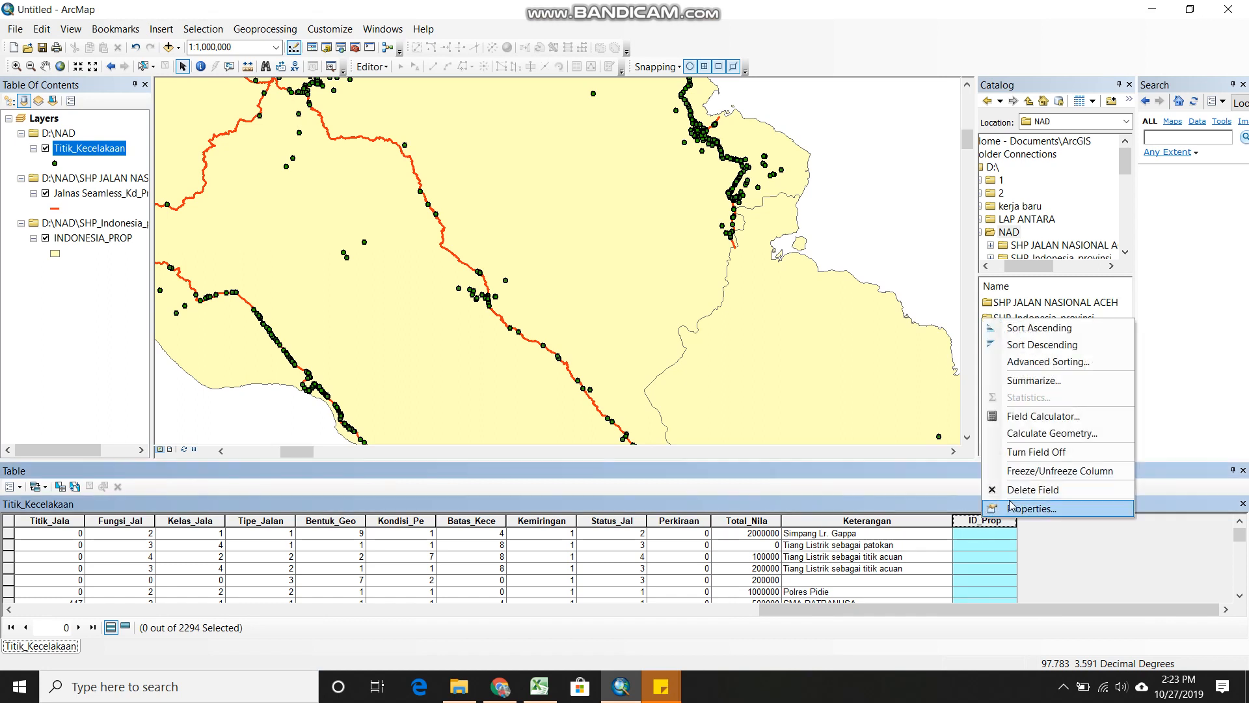
pyautogui.click(1043, 415)
pyautogui.click(481, 373)
pyautogui.write('"01')
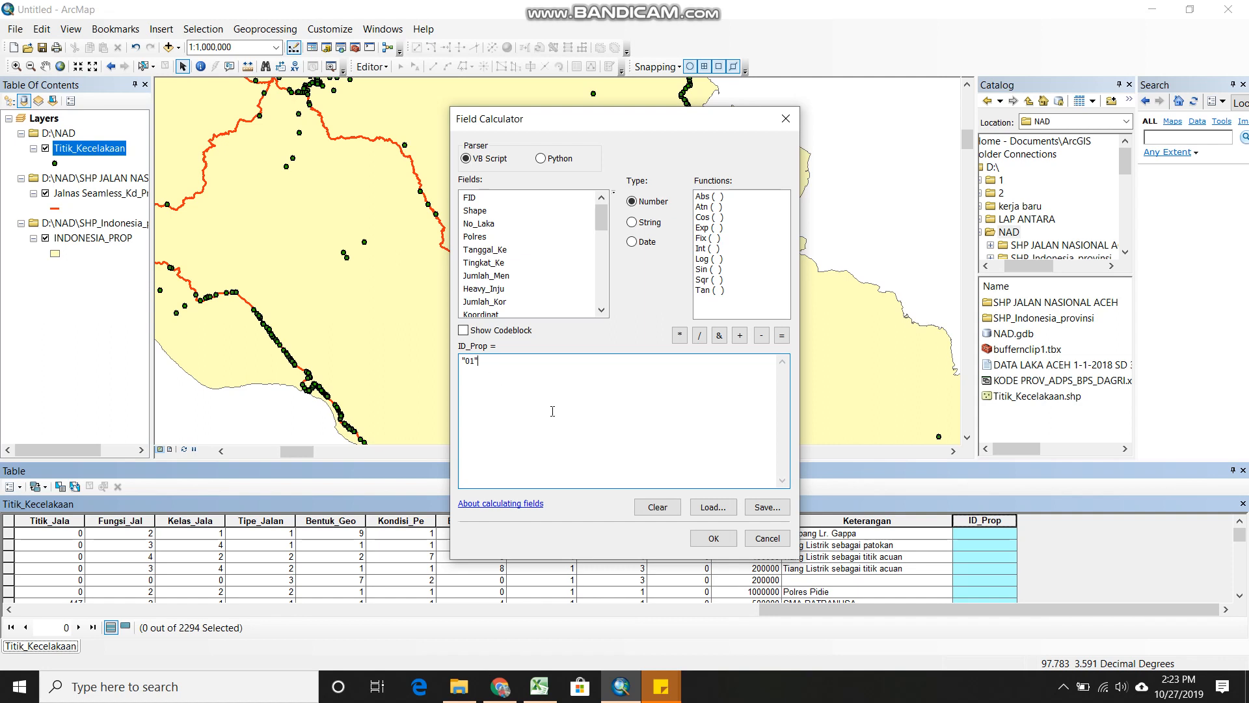
pyautogui.click(714, 538)
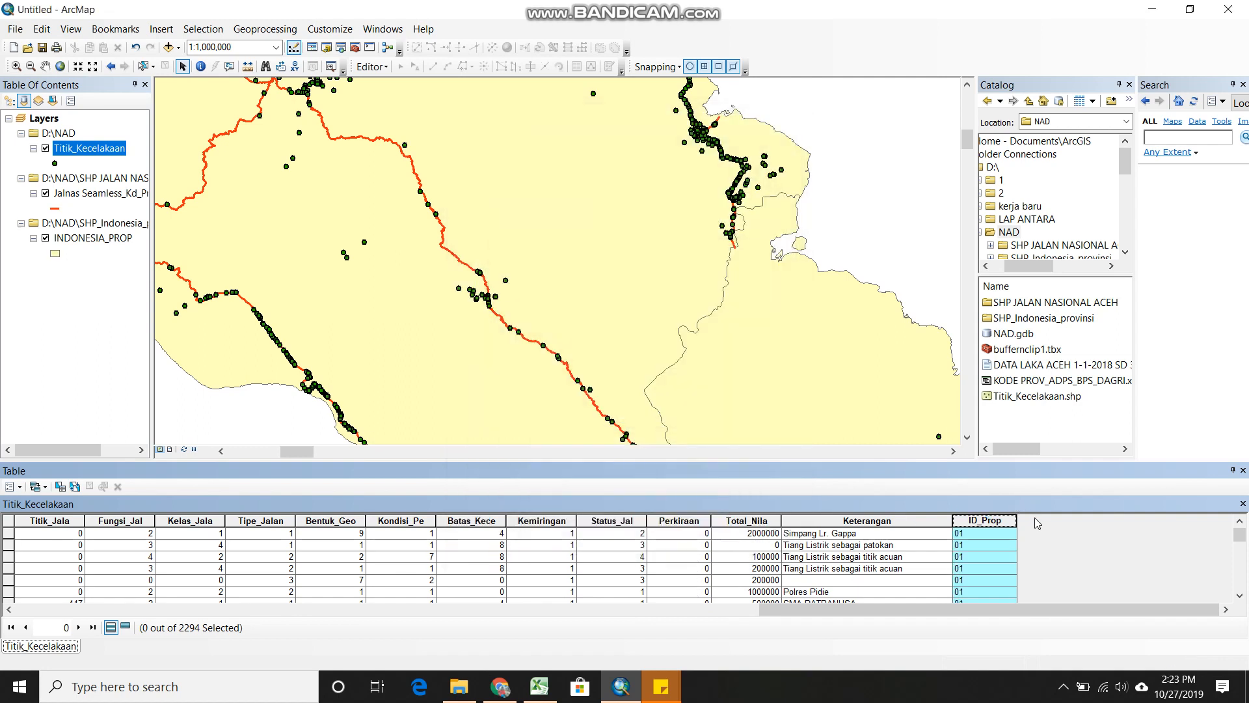
# Check the ID_Prop values down the rows of the Titik_Kecelakaan table and return to its first columns
pyautogui.click(990, 533)
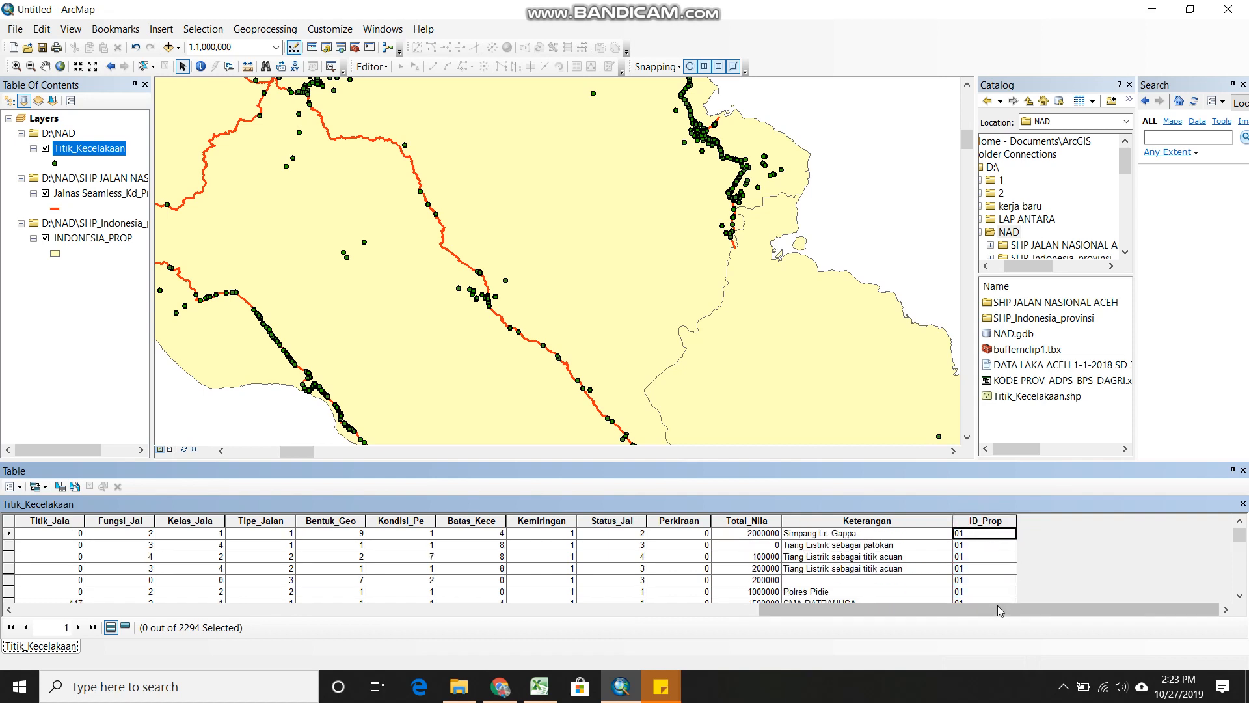
pyautogui.click(984, 520)
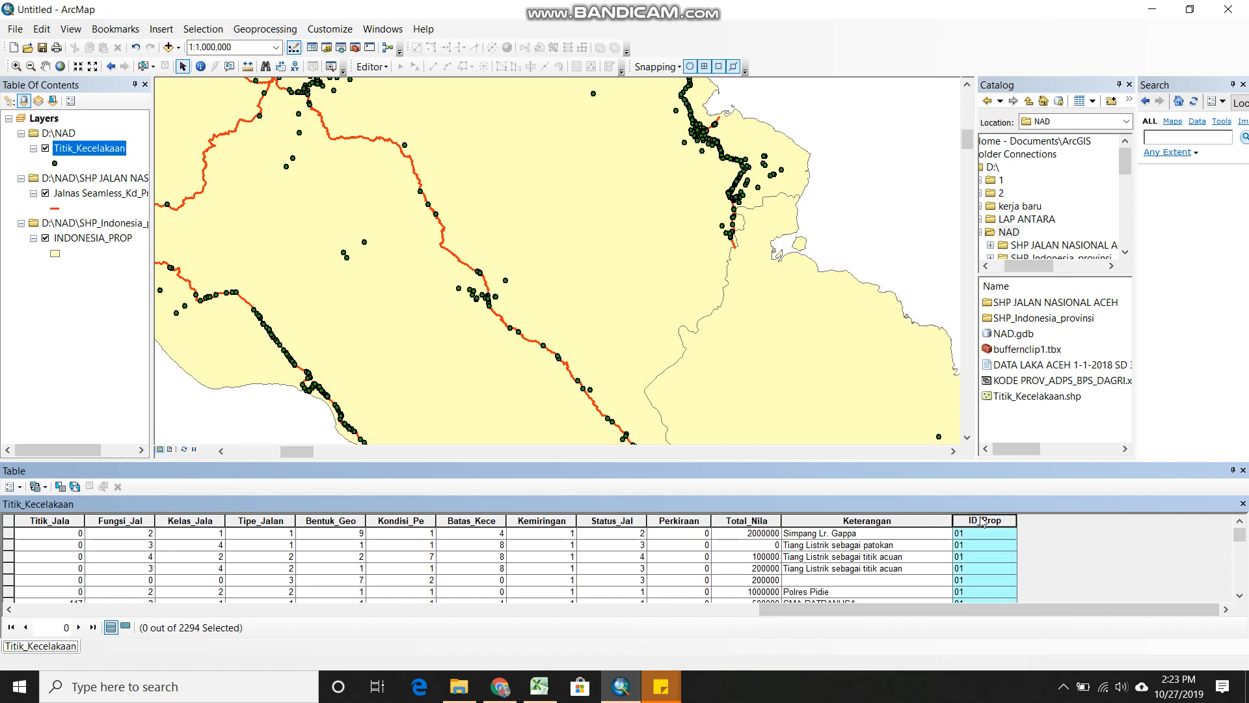
pyautogui.scroll(-15, 992, 582)
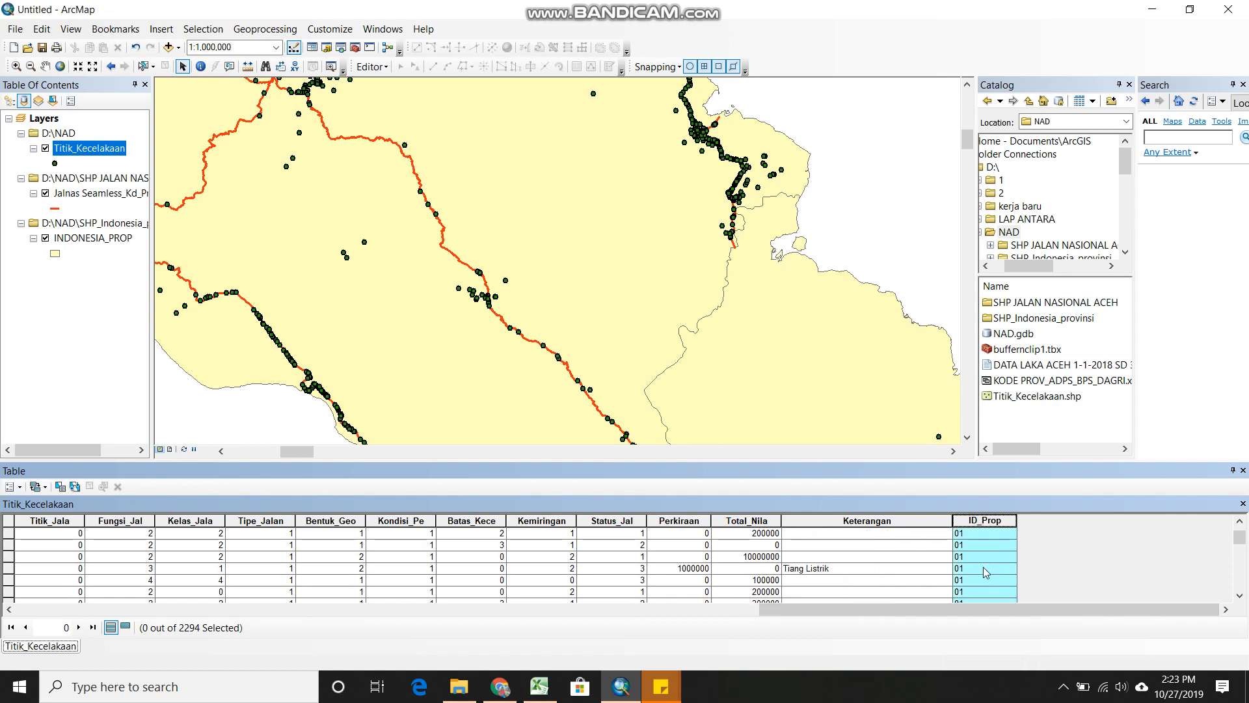
pyautogui.scroll(-10, 983, 564)
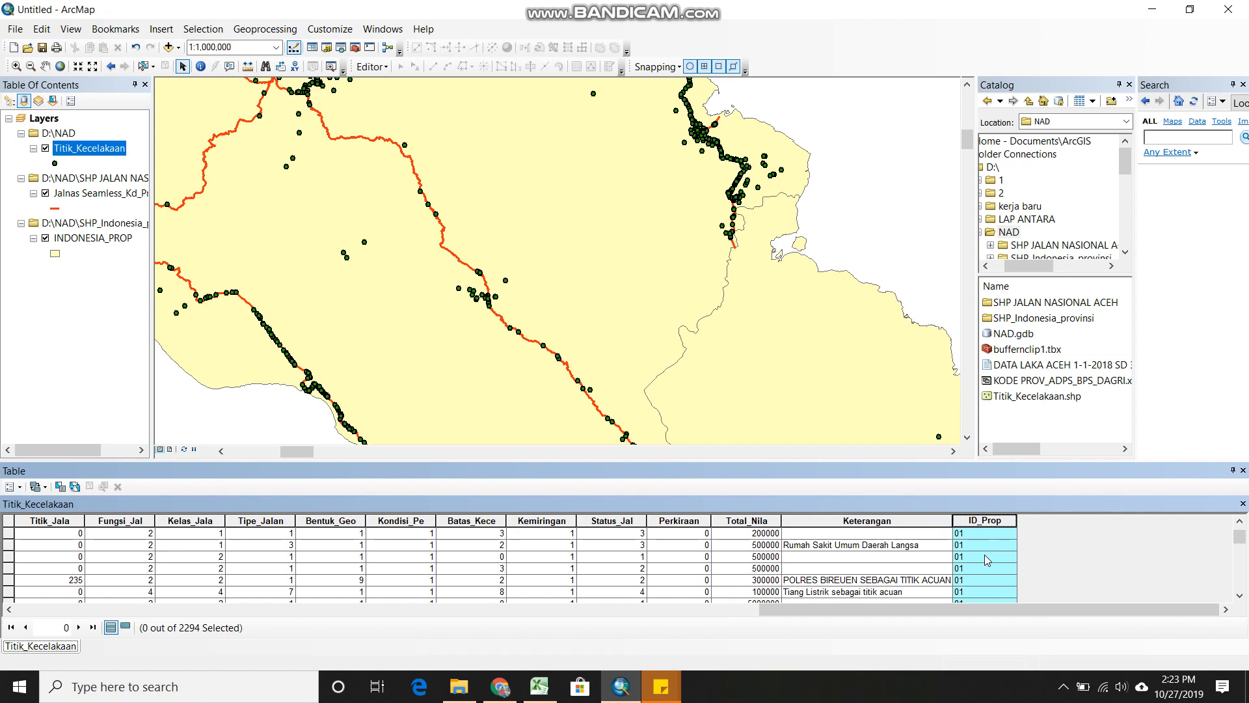
pyautogui.rightClick(988, 522)
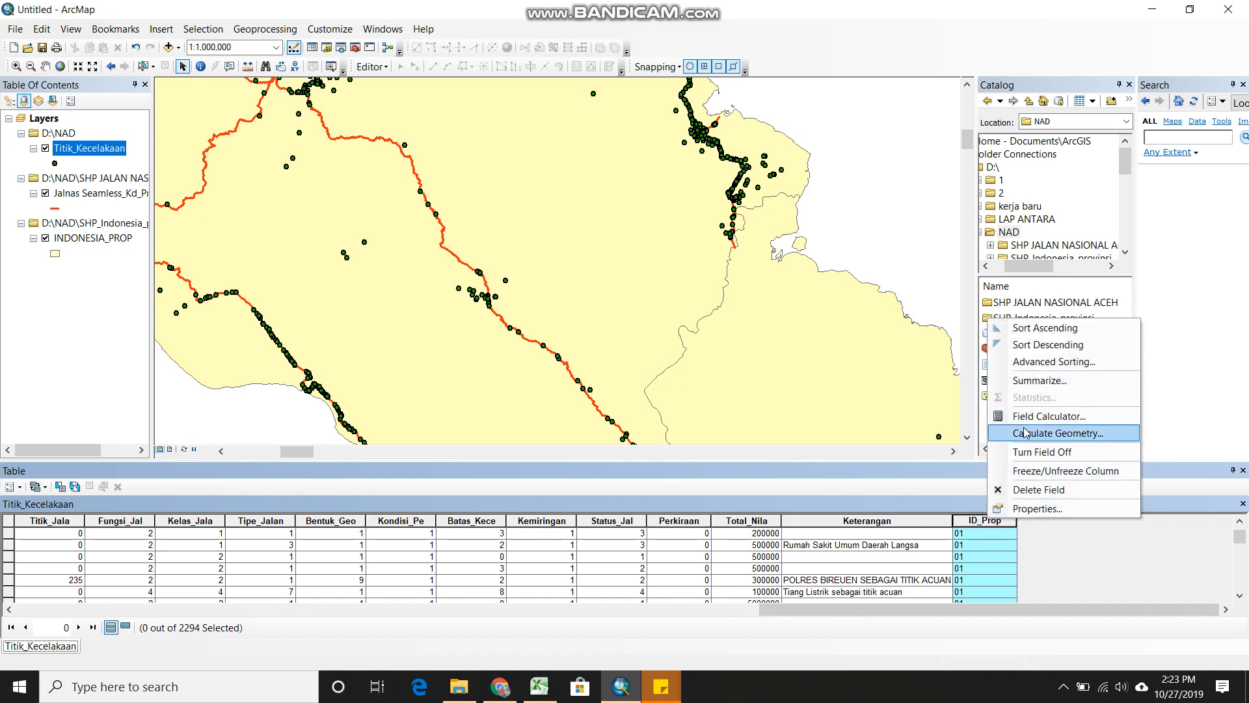
pyautogui.click(1049, 536)
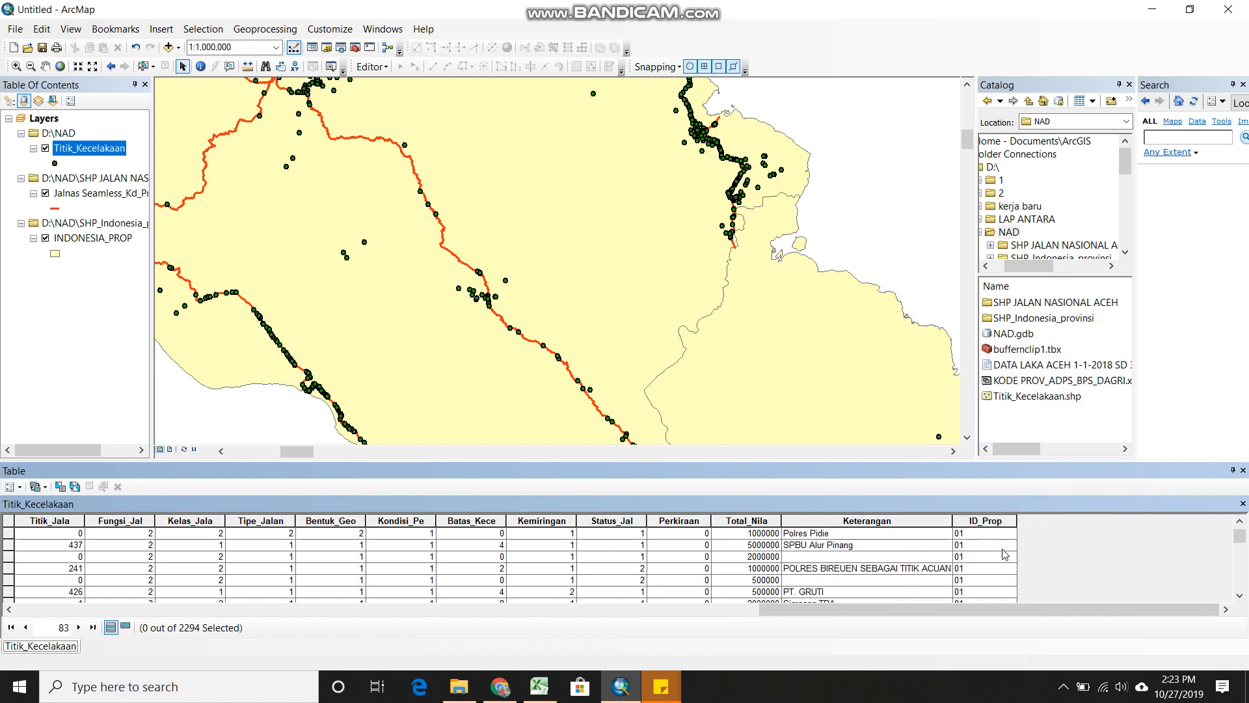
pyautogui.moveTo(985, 607); pyautogui.dragTo(1244, 679)
pyautogui.moveTo(868, 611); pyautogui.dragTo(124, 611)
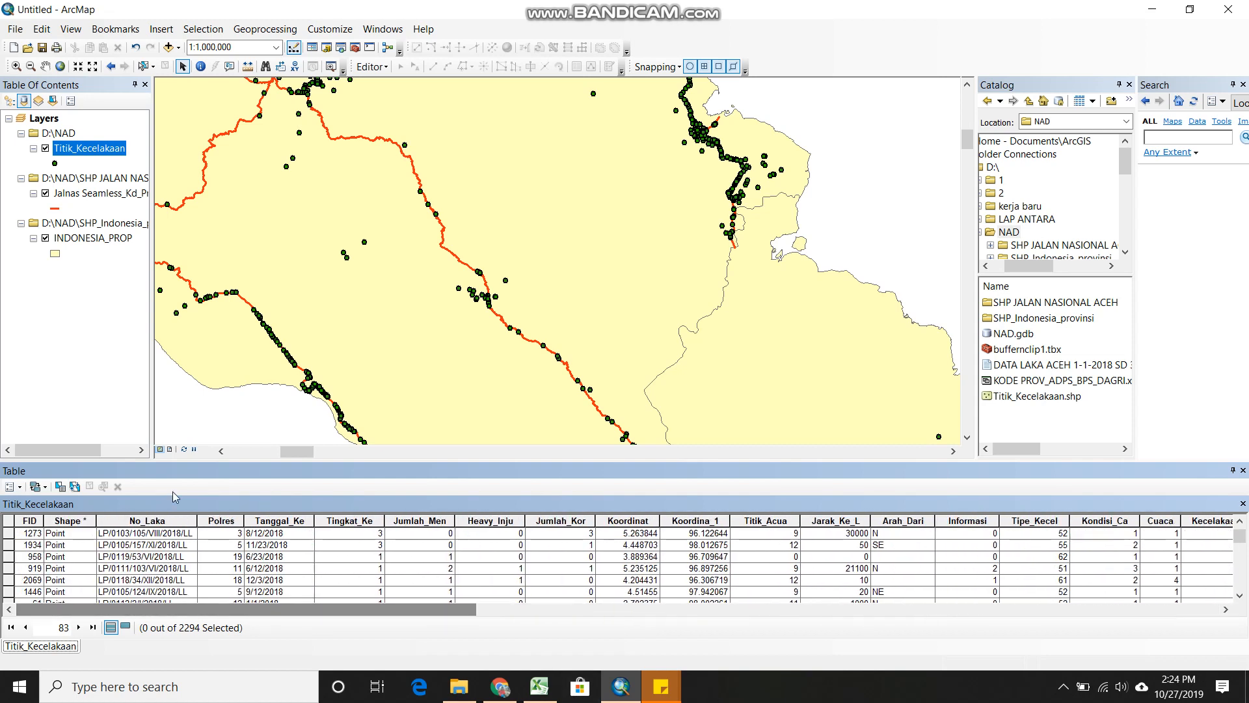